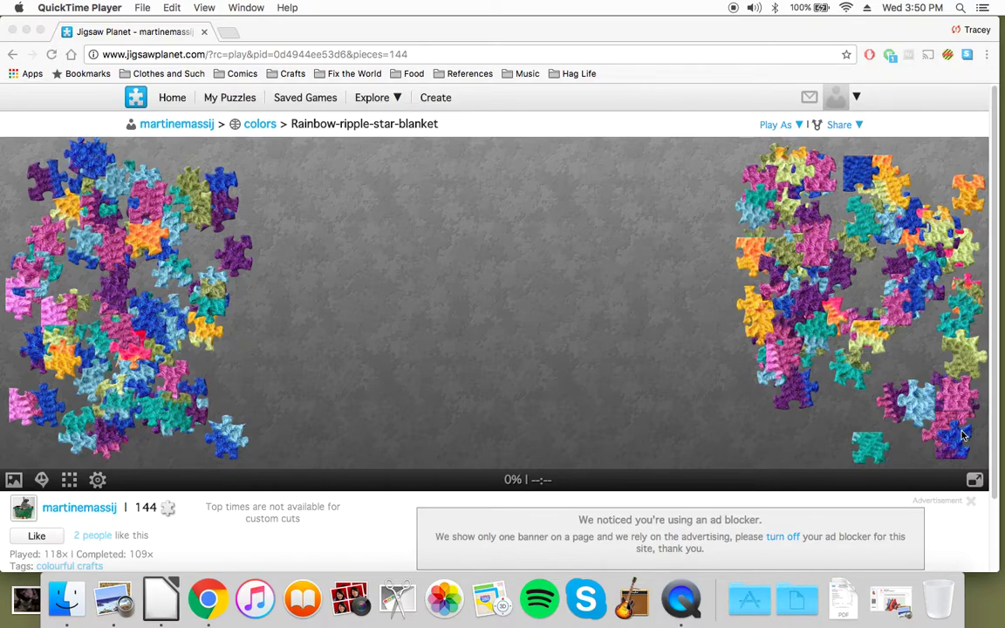
Bring Chrome forward, make the puzzle fullscreen, and Arrange the pieces into side columns
left_click(974, 479)
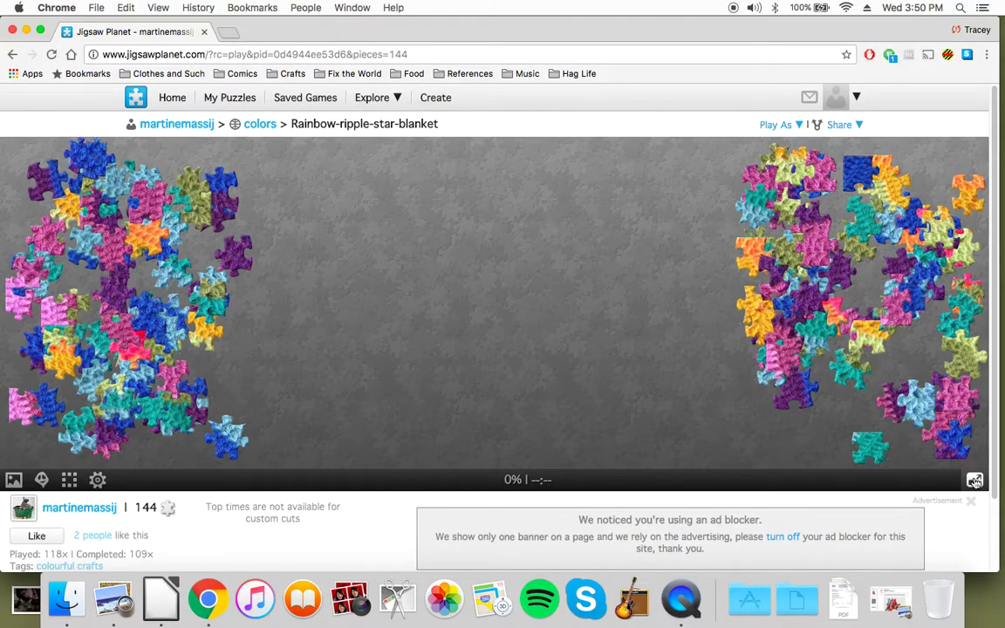
left_click(974, 481)
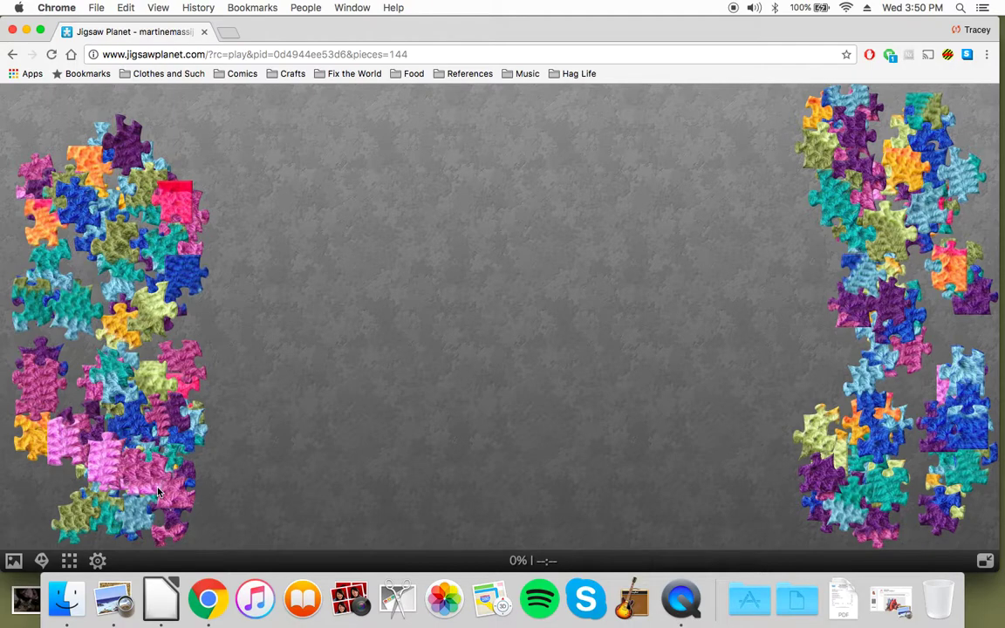
left_click(70, 561)
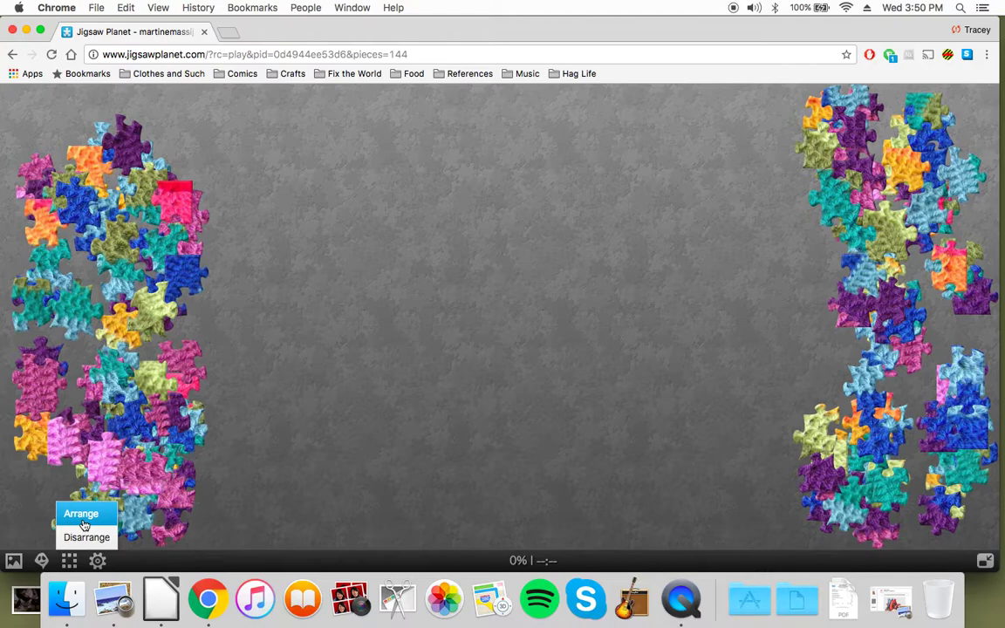
left_click(83, 524)
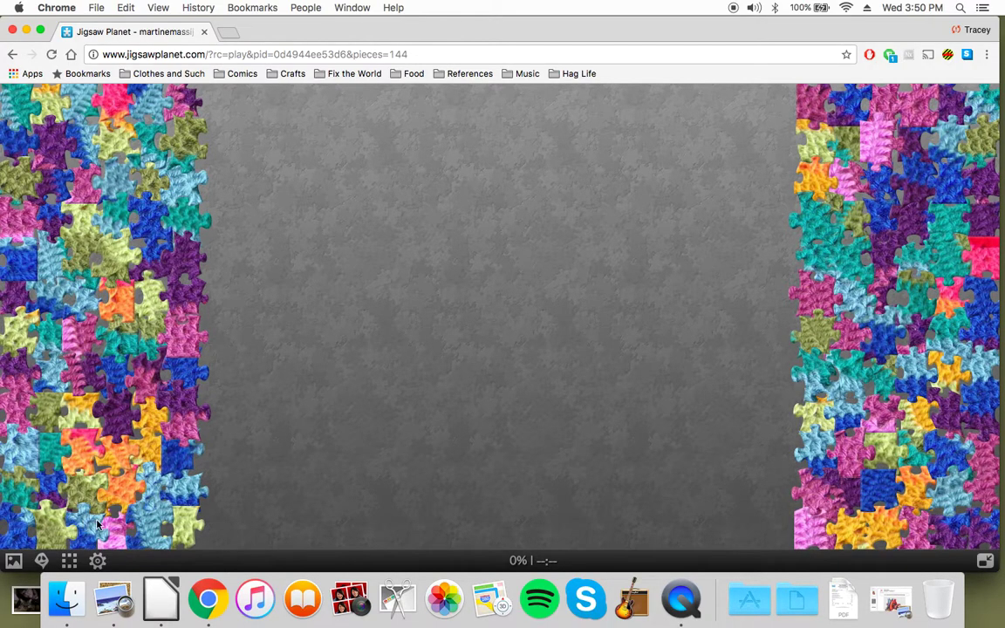
Move the first blue, pink, orange, yellow and yellow-green pieces onto the empty board
left_click_drag(169, 476, 244, 405)
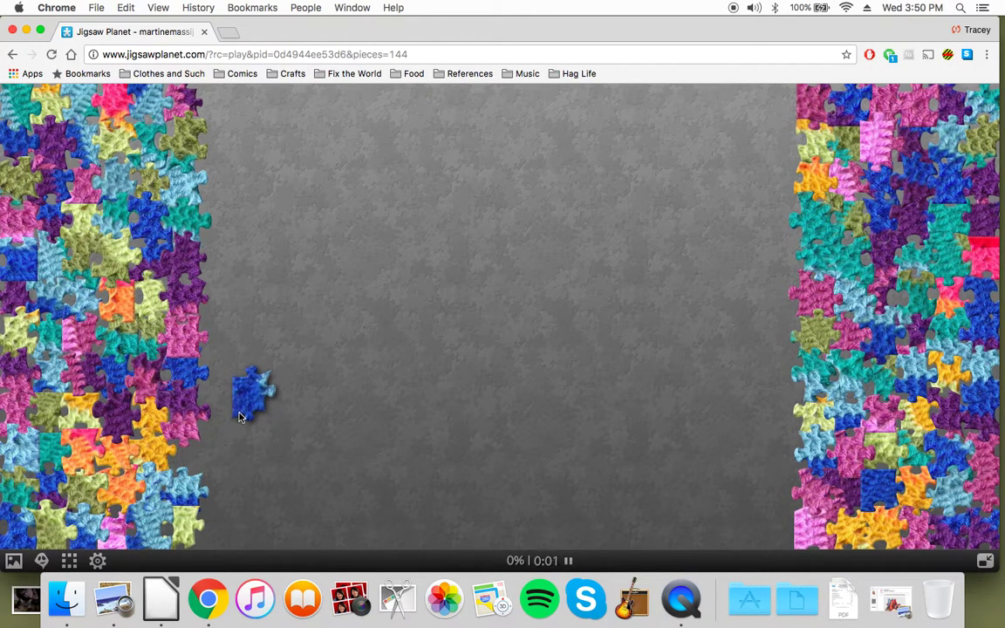
left_click_drag(196, 527, 473, 115)
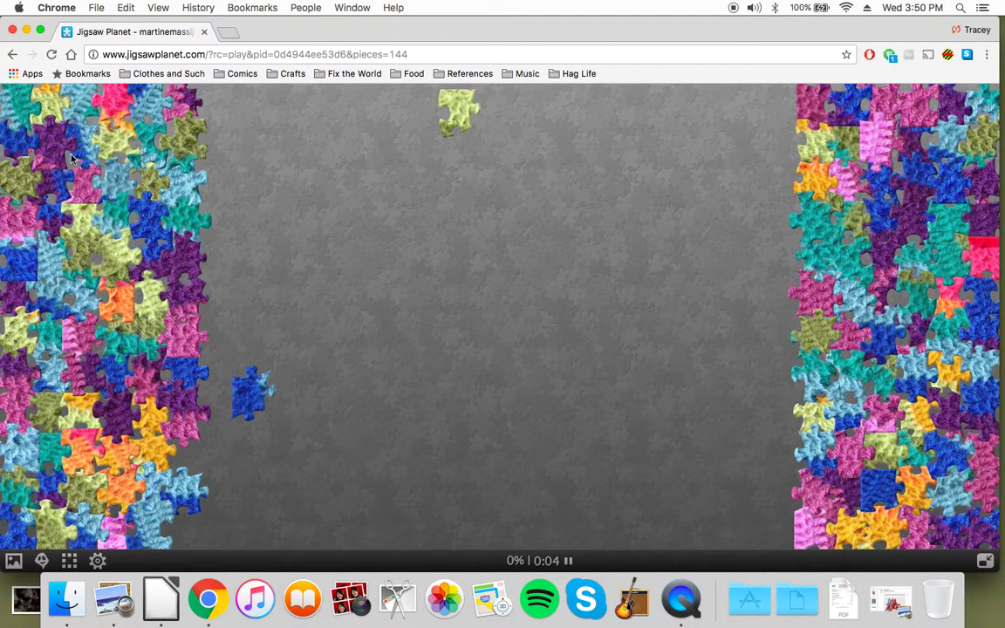
left_click_drag(76, 316, 251, 297)
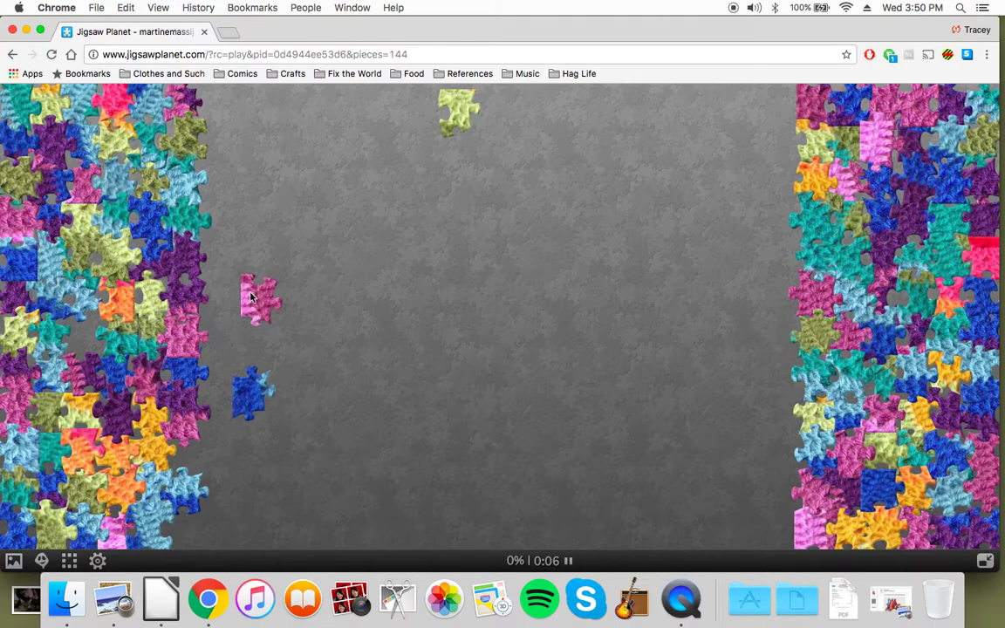
left_click_drag(194, 339, 358, 532)
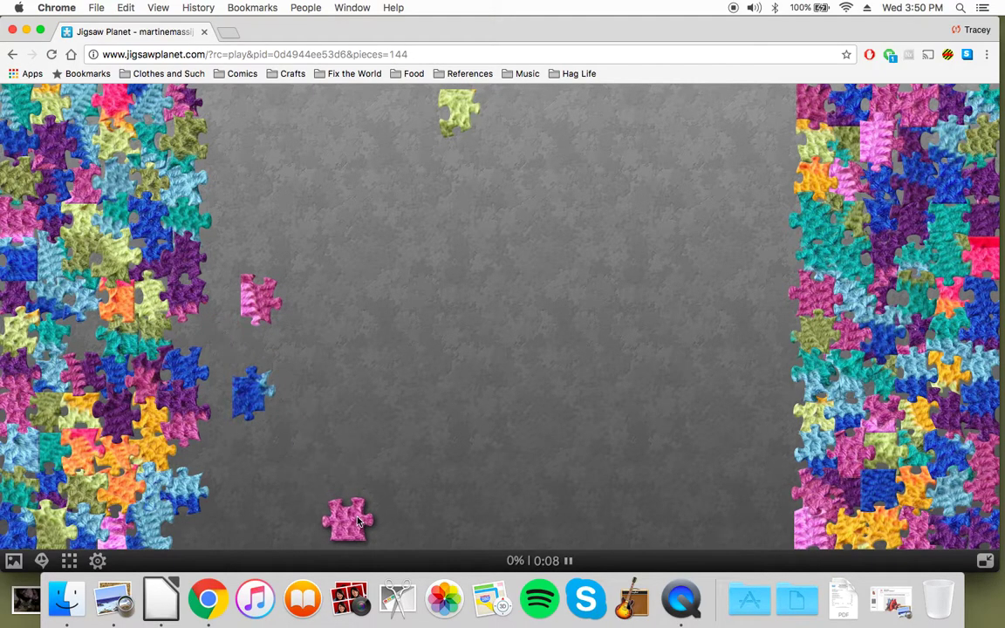
left_click_drag(96, 443, 390, 114)
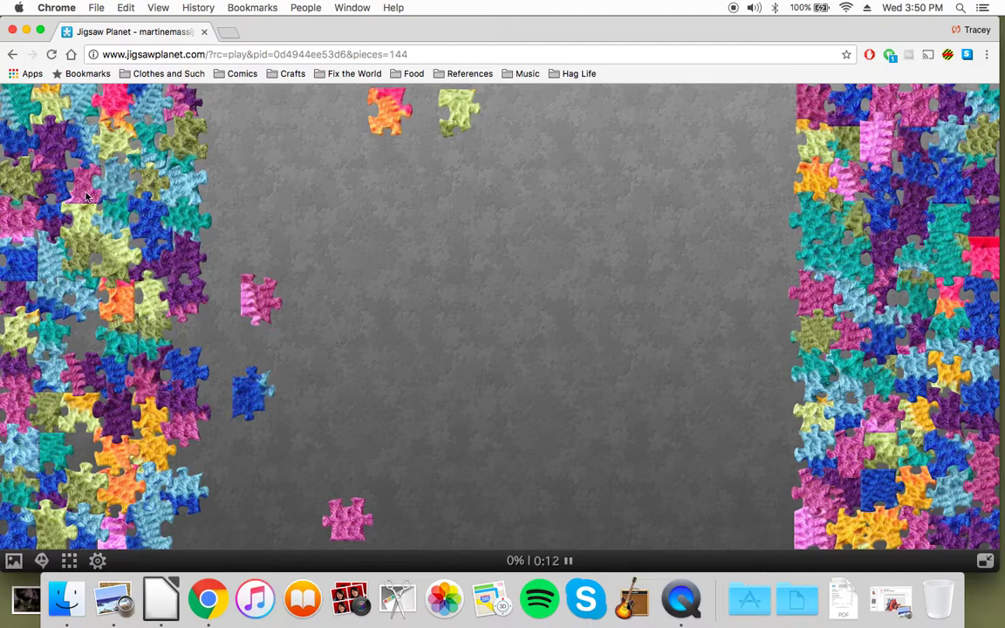
mouse_move(87, 195)
left_mouse_down()
mouse_move(314, 535)
mouse_move(426, 534)
left_mouse_up()
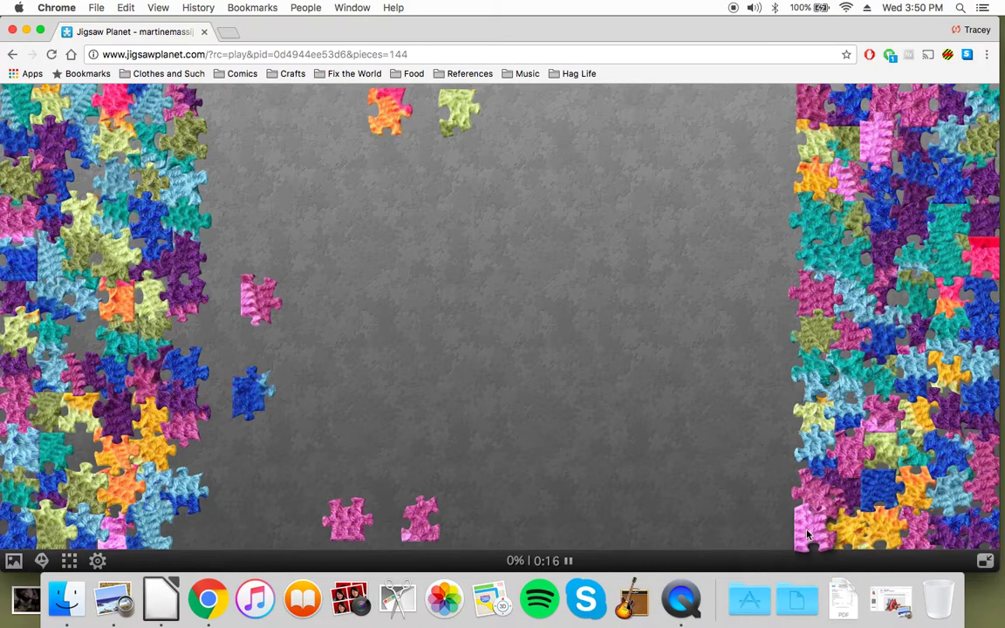
left_click_drag(807, 535, 249, 244)
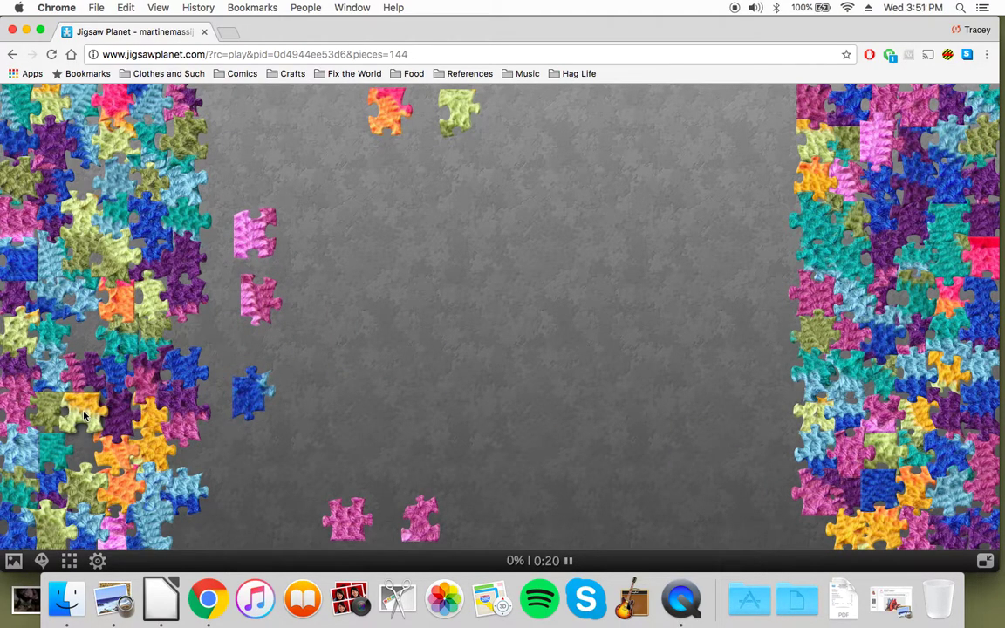
left_click_drag(85, 416, 530, 116)
Join pink pieces on the left and build a pink row along the bottom
mouse_move(876, 151)
left_mouse_down()
mouse_move(303, 218)
mouse_move(259, 261)
mouse_move(250, 291)
mouse_move(252, 244)
left_mouse_up()
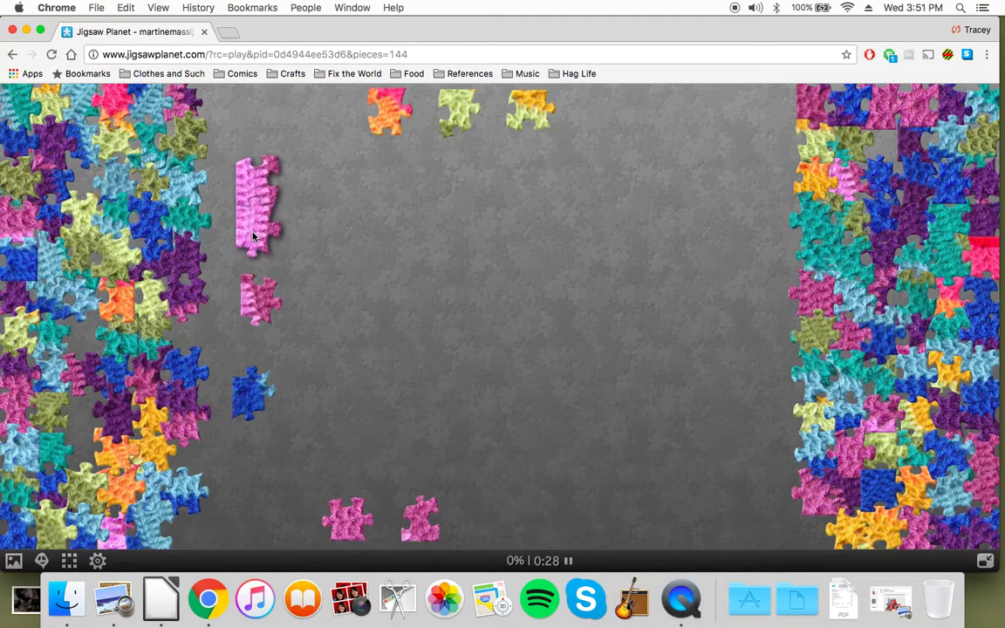
mouse_move(24, 199)
left_mouse_down()
mouse_move(238, 353)
mouse_move(367, 470)
mouse_move(390, 518)
left_mouse_up()
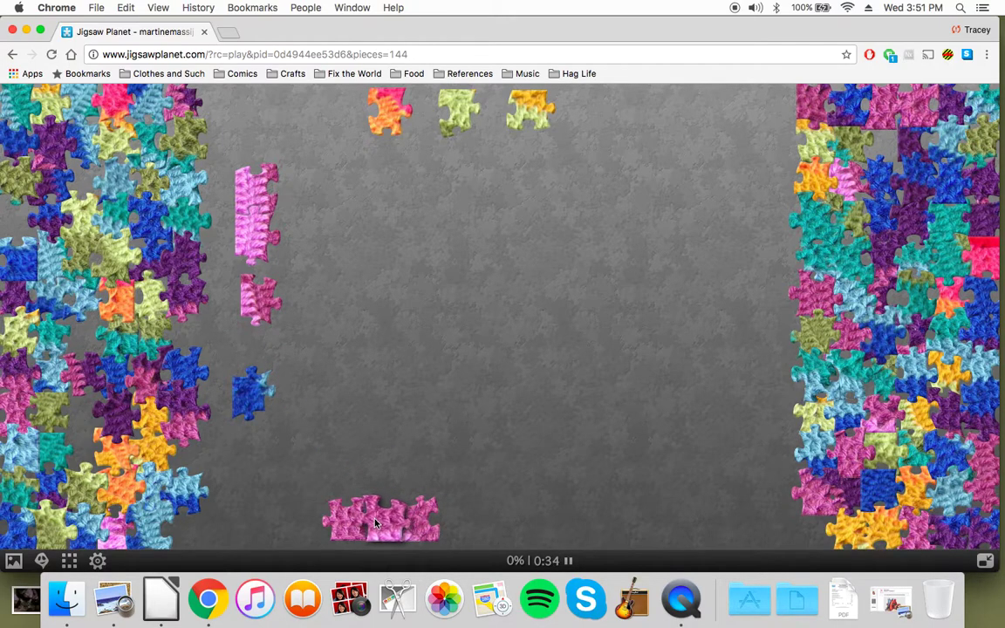
left_click_drag(390, 518, 481, 523)
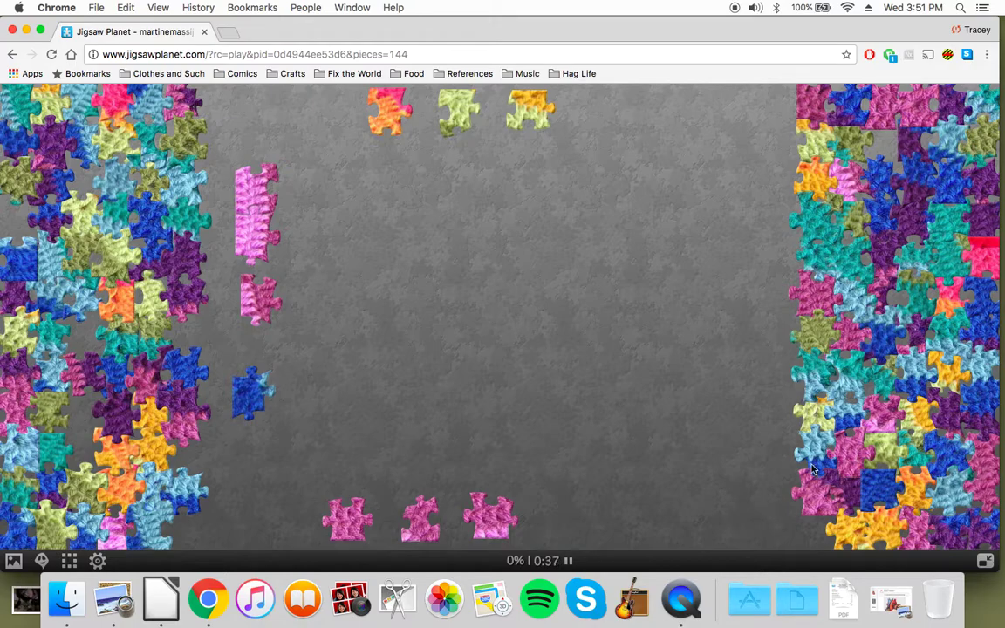
mouse_move(880, 422)
left_mouse_down()
mouse_move(566, 505)
mouse_move(534, 532)
mouse_move(568, 529)
left_mouse_up()
left_click_drag(807, 503, 451, 526)
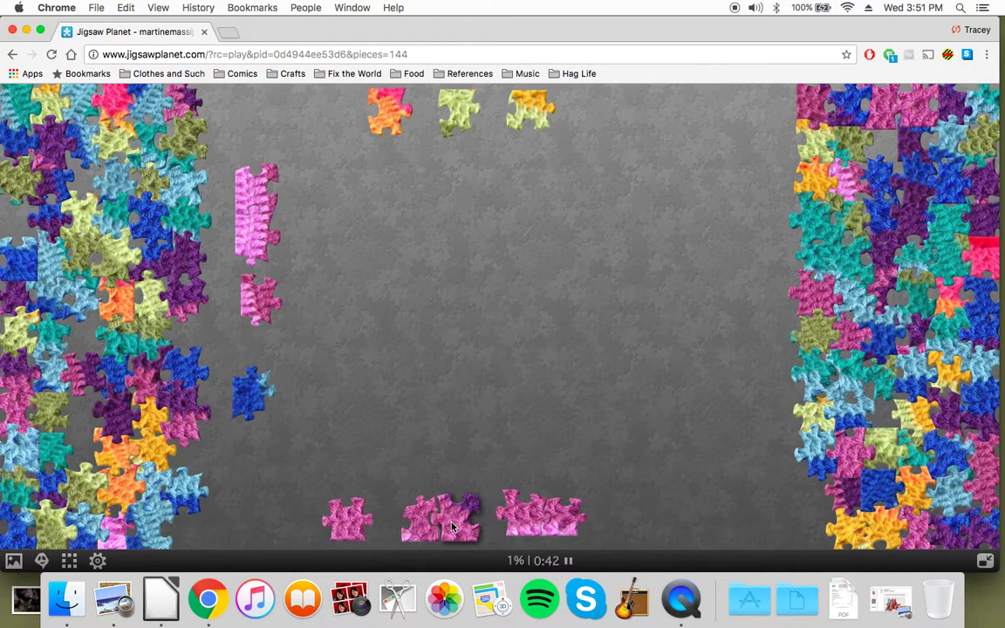
mouse_move(846, 472)
left_mouse_down()
mouse_move(390, 526)
mouse_move(611, 494)
left_mouse_up()
Join two blue pieces at the top-left and shift the pink column into place
left_click_drag(912, 499, 266, 356)
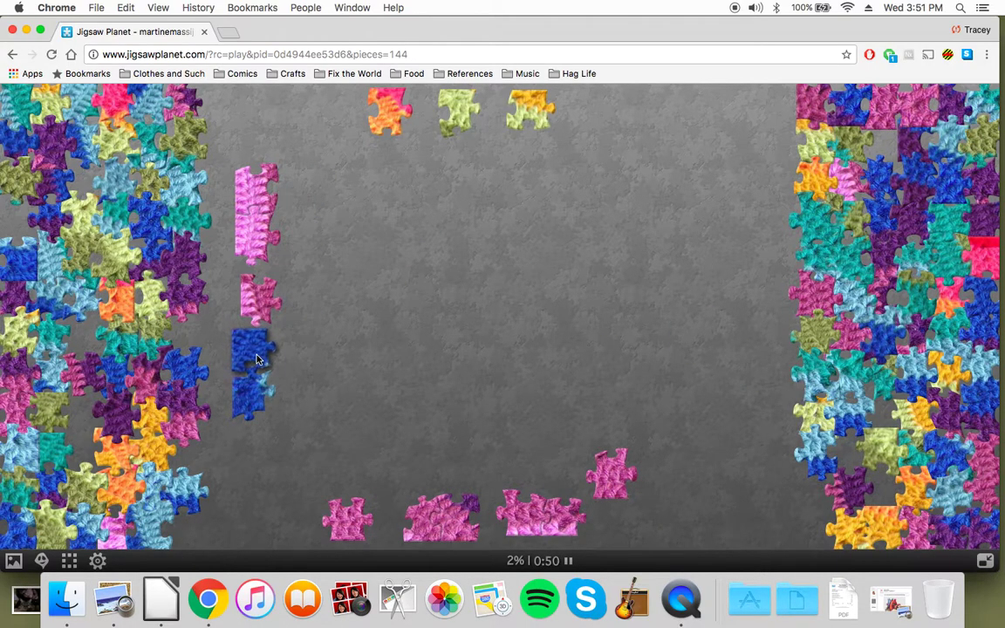
left_click_drag(266, 356, 253, 119)
left_click_drag(256, 226, 300, 243)
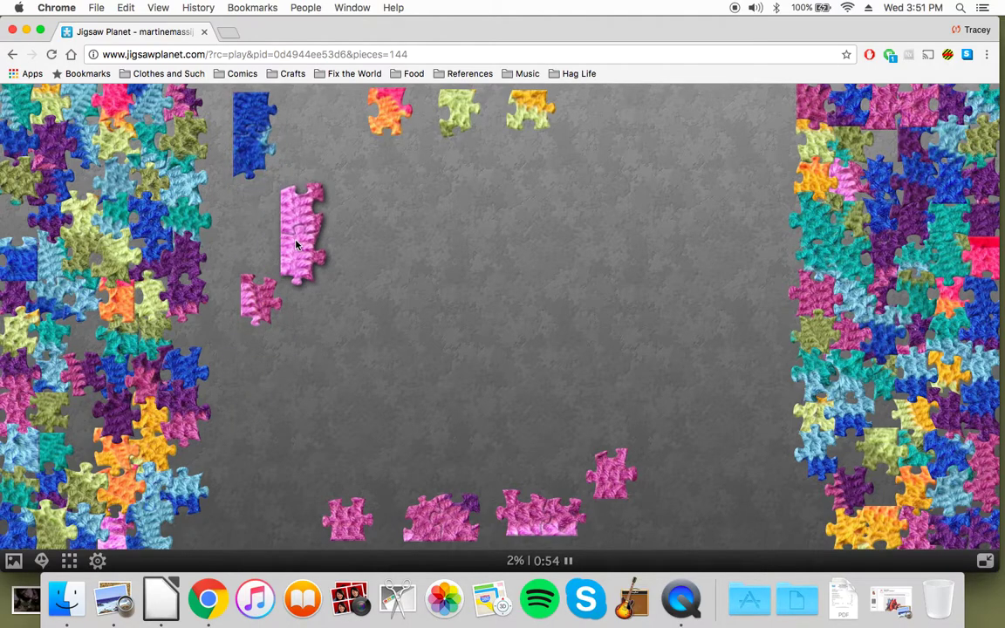
Snap pink pieces into the left column and add yellow, blue and green pieces
mouse_move(113, 519)
left_mouse_down()
mouse_move(297, 298)
mouse_move(243, 515)
left_mouse_up()
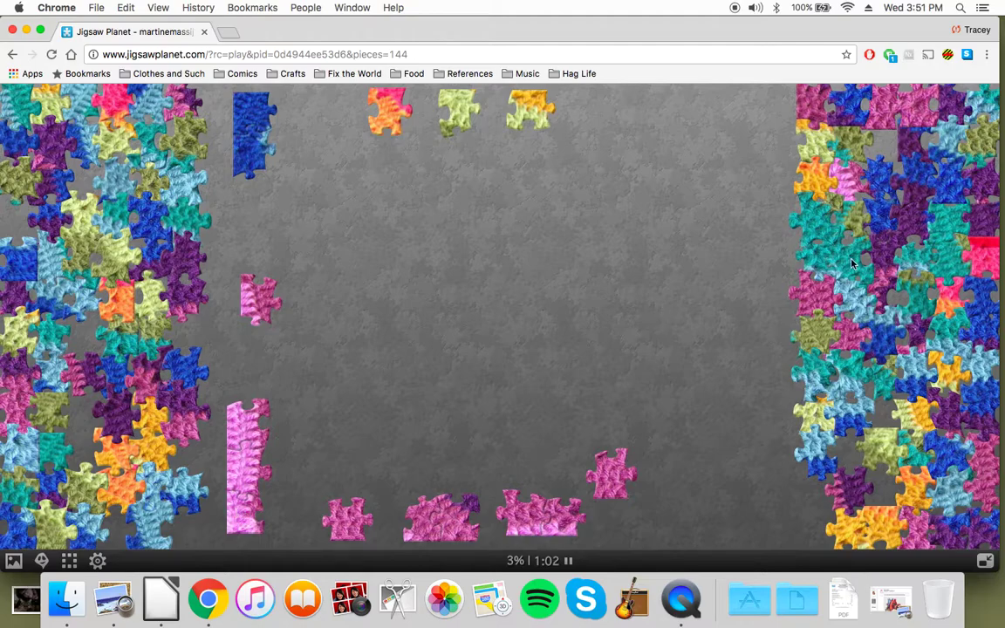
left_click_drag(811, 105, 258, 263)
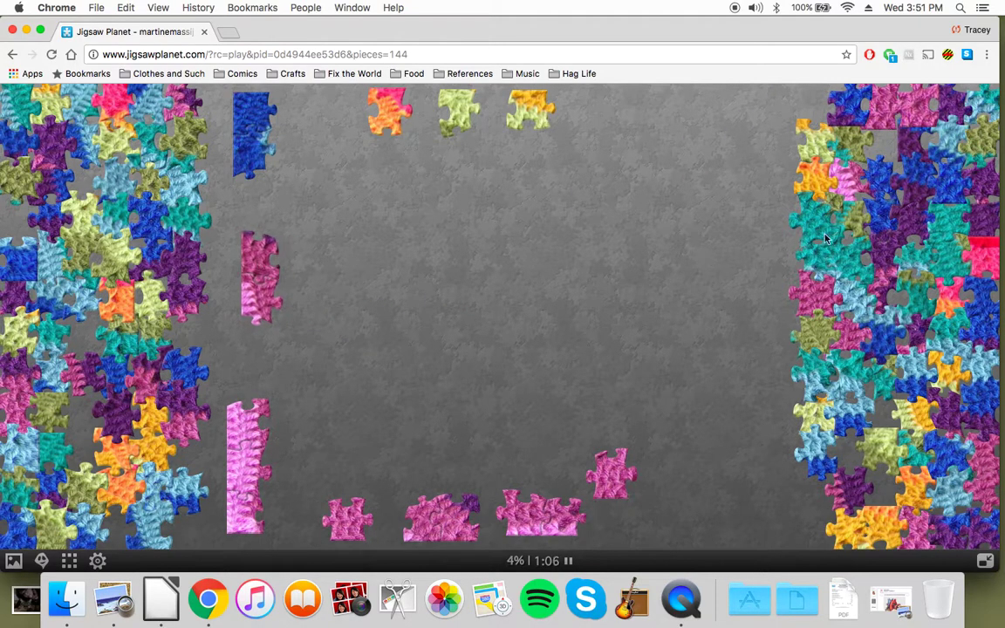
mouse_move(881, 109)
left_mouse_down()
mouse_move(578, 451)
mouse_move(663, 497)
left_mouse_up()
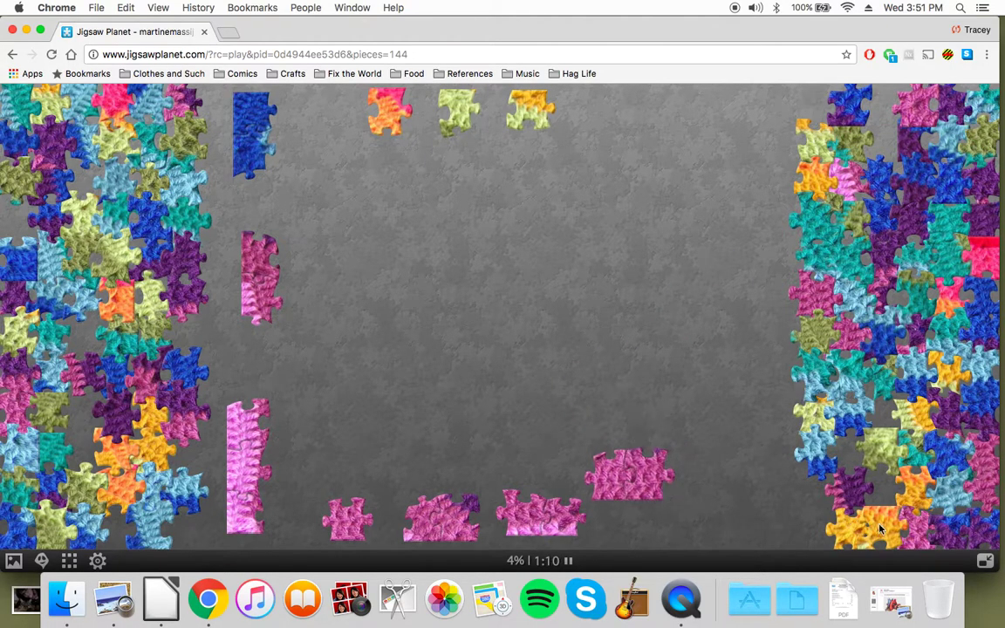
mouse_move(881, 528)
left_mouse_down()
mouse_move(449, 120)
mouse_move(356, 102)
mouse_move(618, 121)
left_mouse_up()
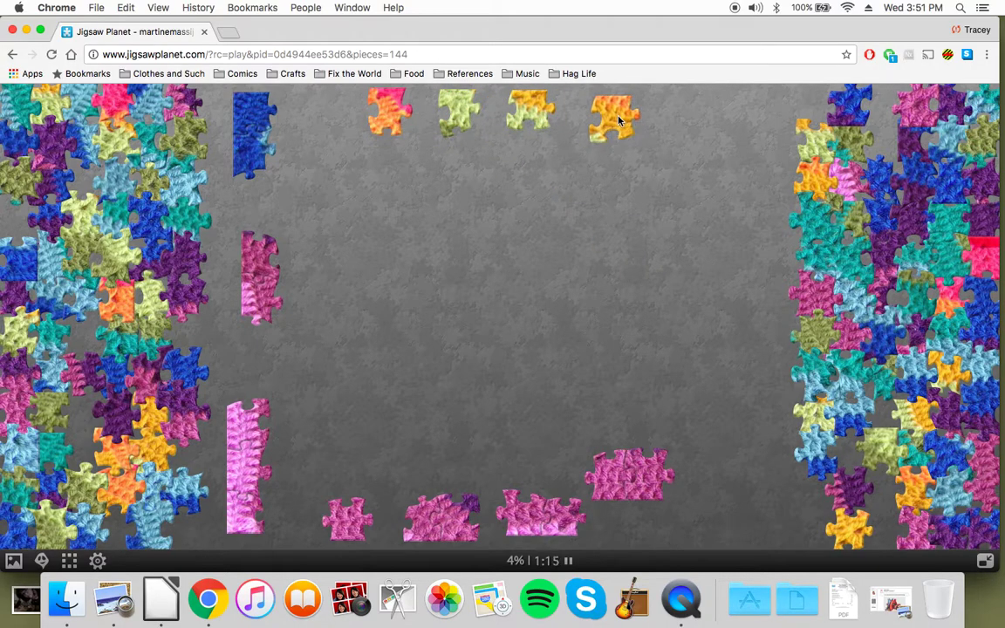
mouse_move(838, 119)
left_mouse_down()
mouse_move(597, 490)
mouse_move(682, 506)
left_mouse_up()
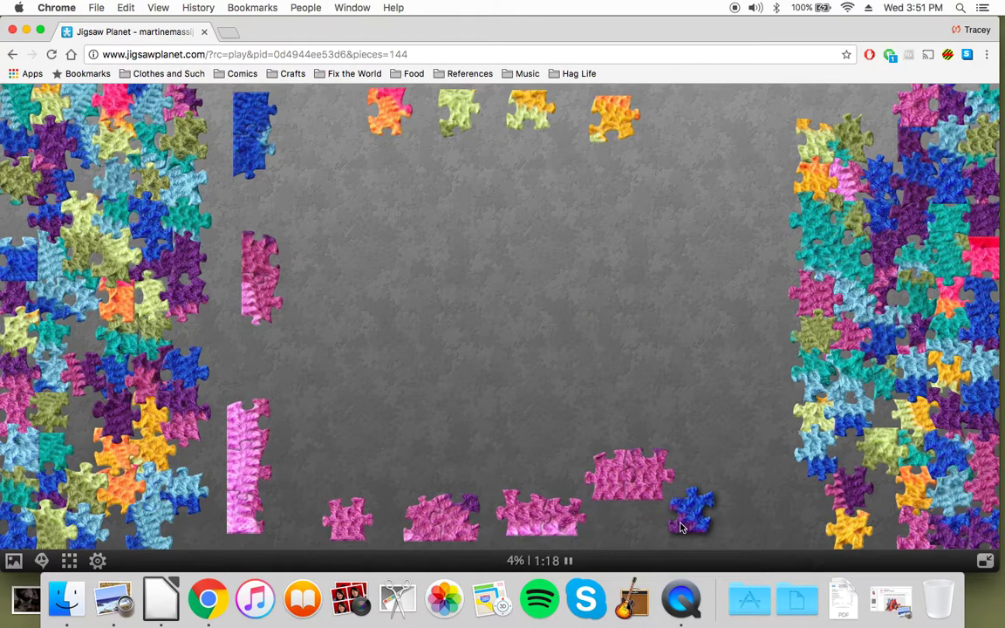
mouse_move(881, 462)
left_mouse_down()
mouse_move(558, 336)
mouse_move(421, 122)
mouse_move(455, 122)
left_mouse_up()
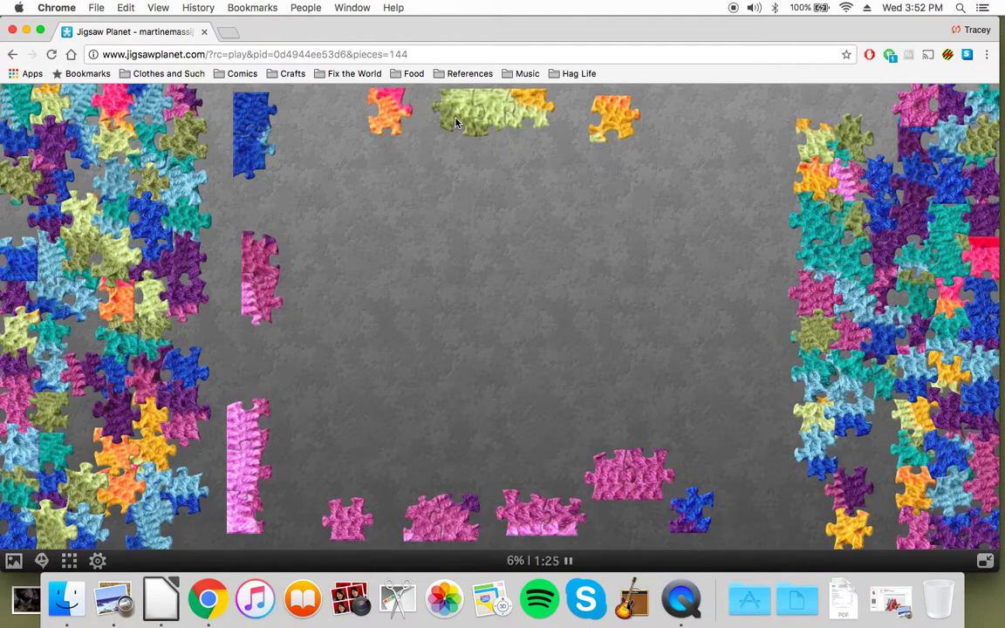
Join blue, purple and pink into one column and extend the bottom pink group
left_click_drag(815, 150, 252, 222)
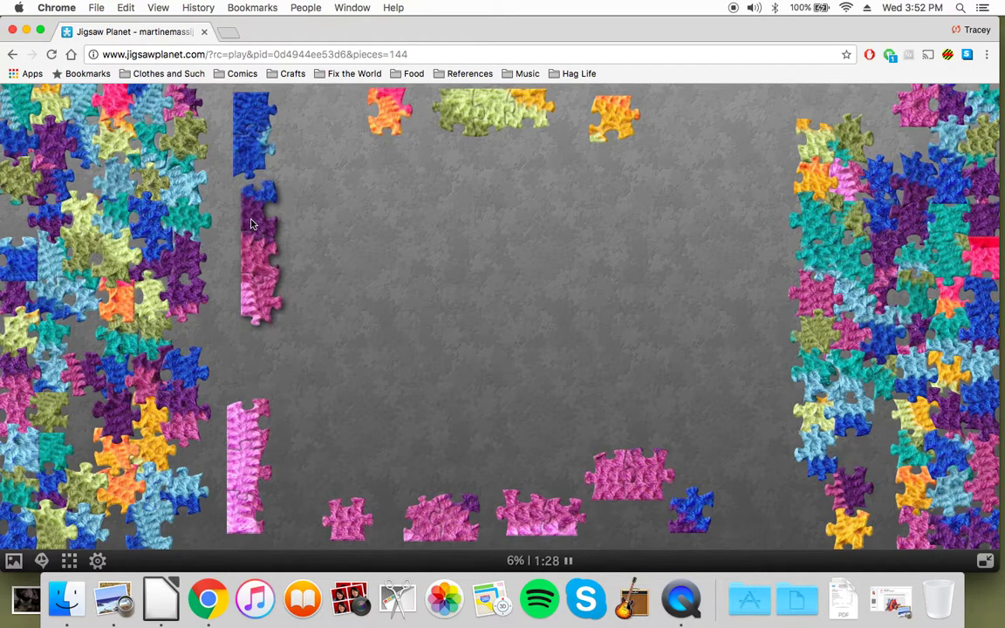
left_click_drag(252, 222, 245, 215)
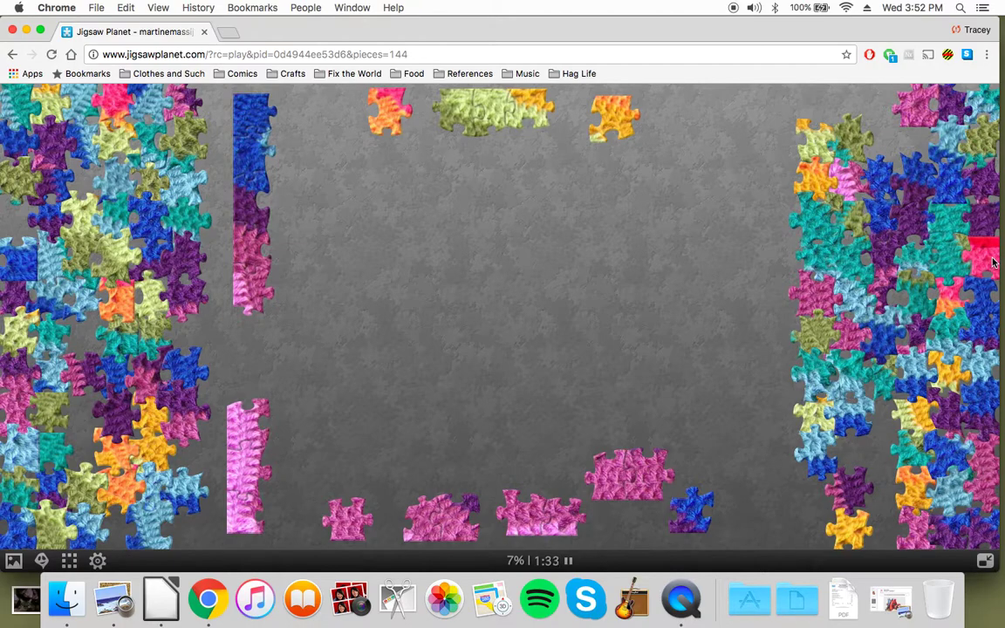
left_click_drag(993, 262, 762, 119)
mouse_move(920, 124)
left_mouse_down()
mouse_move(515, 417)
mouse_move(488, 534)
mouse_move(571, 495)
mouse_move(486, 488)
mouse_move(341, 516)
mouse_move(520, 473)
left_mouse_up()
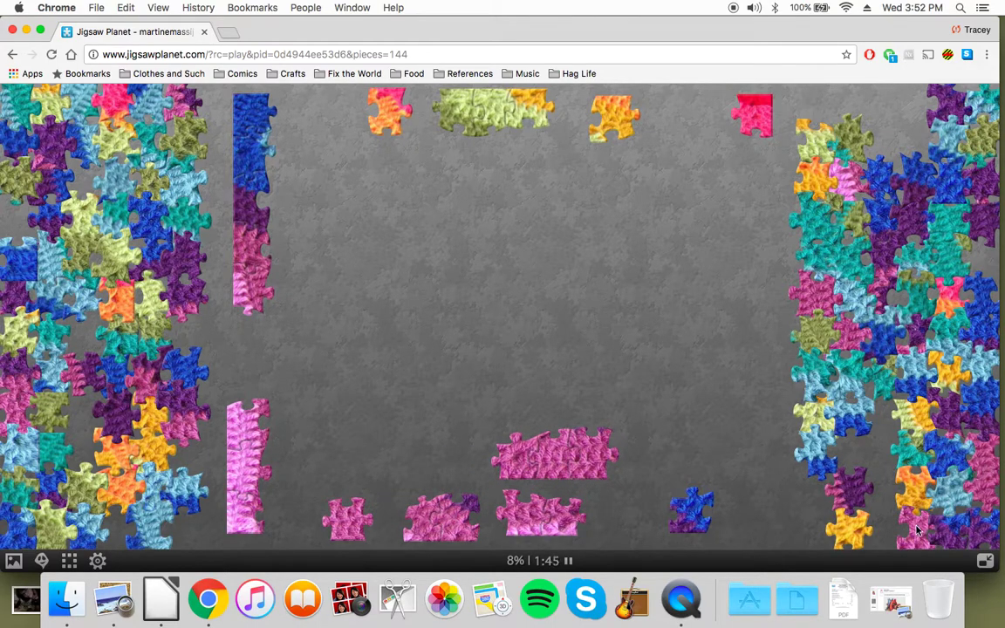
left_click_drag(917, 529, 620, 456)
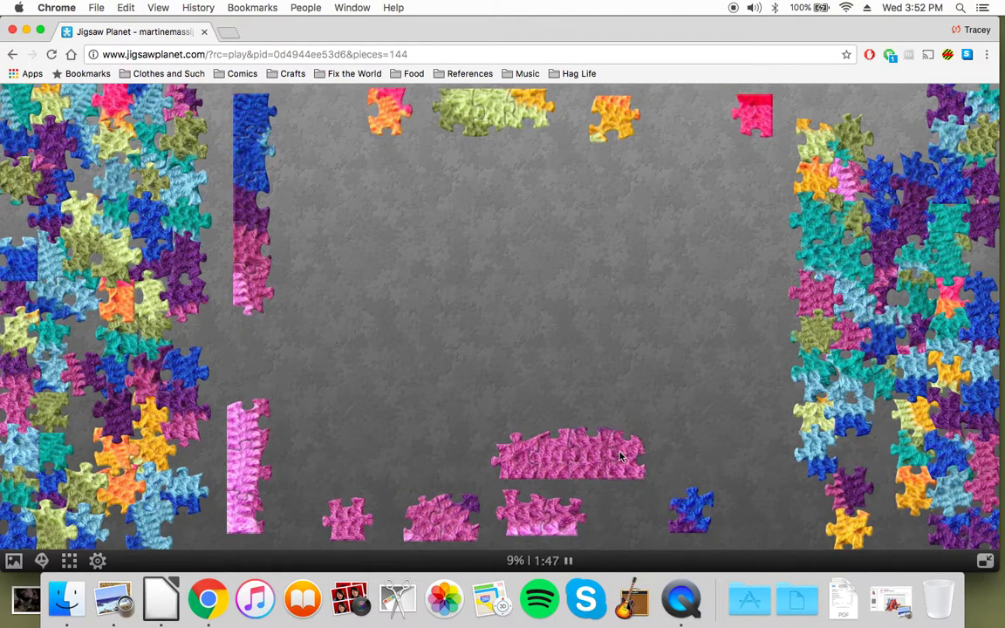
left_click_drag(538, 504, 545, 505)
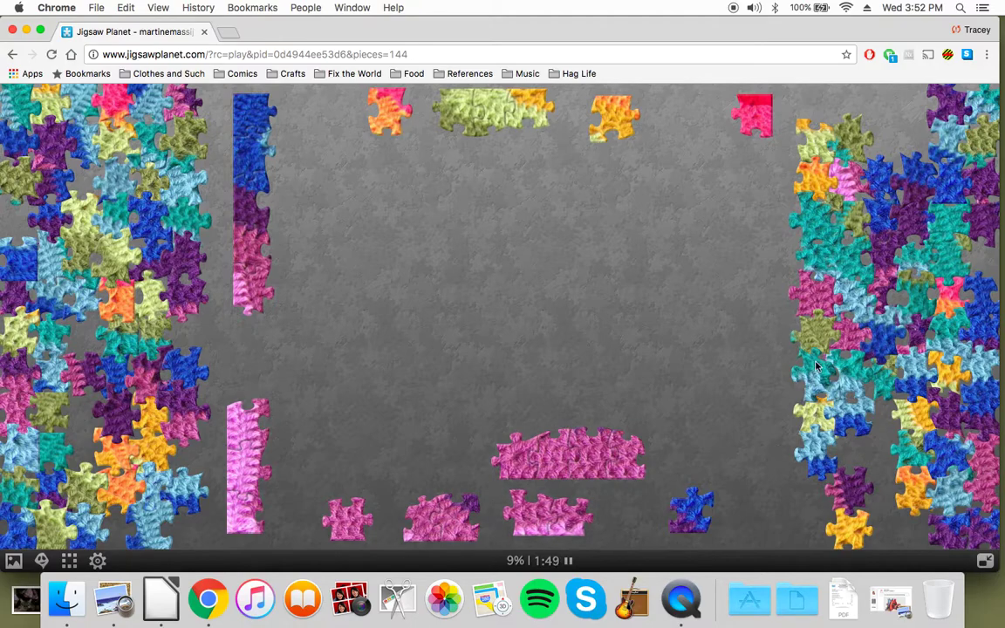
mouse_move(807, 294)
left_mouse_down()
mouse_move(523, 471)
mouse_move(367, 437)
left_mouse_up()
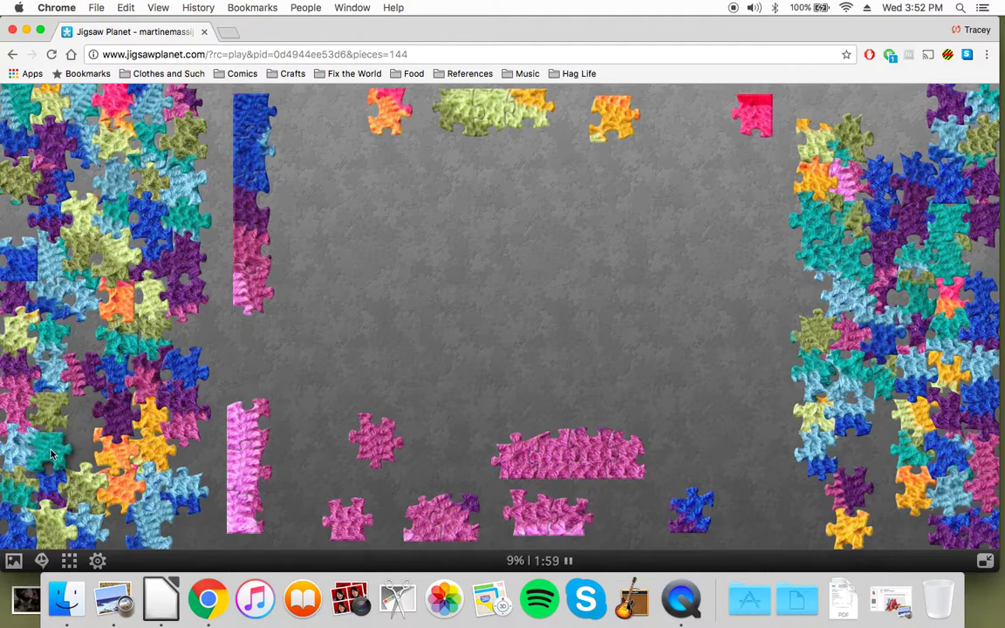
Add blue and purple pieces to the bottom blue group and orange below the red corner
mouse_move(50, 453)
left_mouse_down()
mouse_move(566, 219)
mouse_move(543, 231)
mouse_move(670, 136)
left_mouse_up()
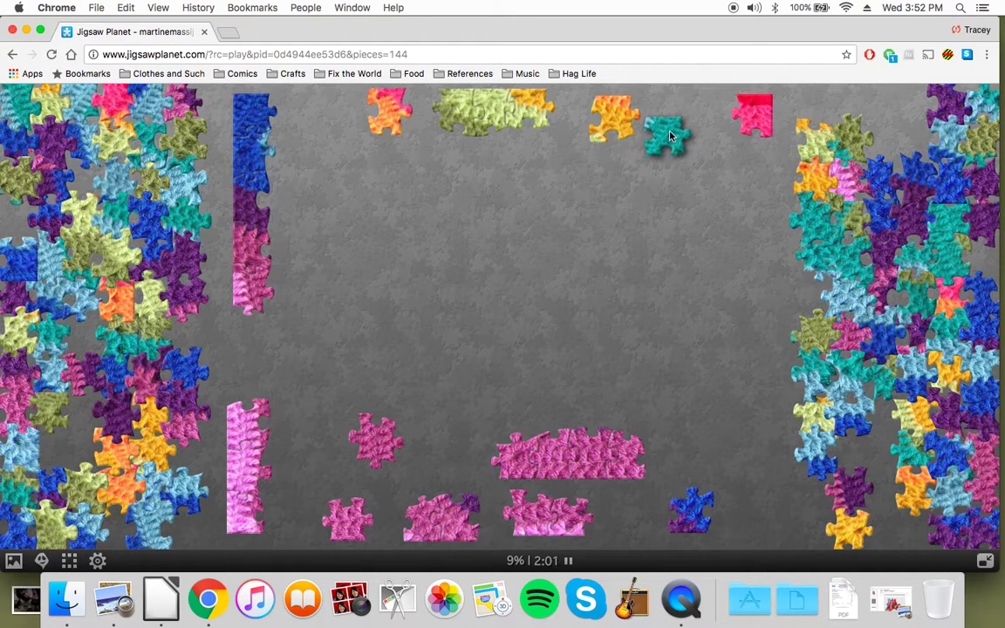
left_click_drag(942, 188, 715, 514)
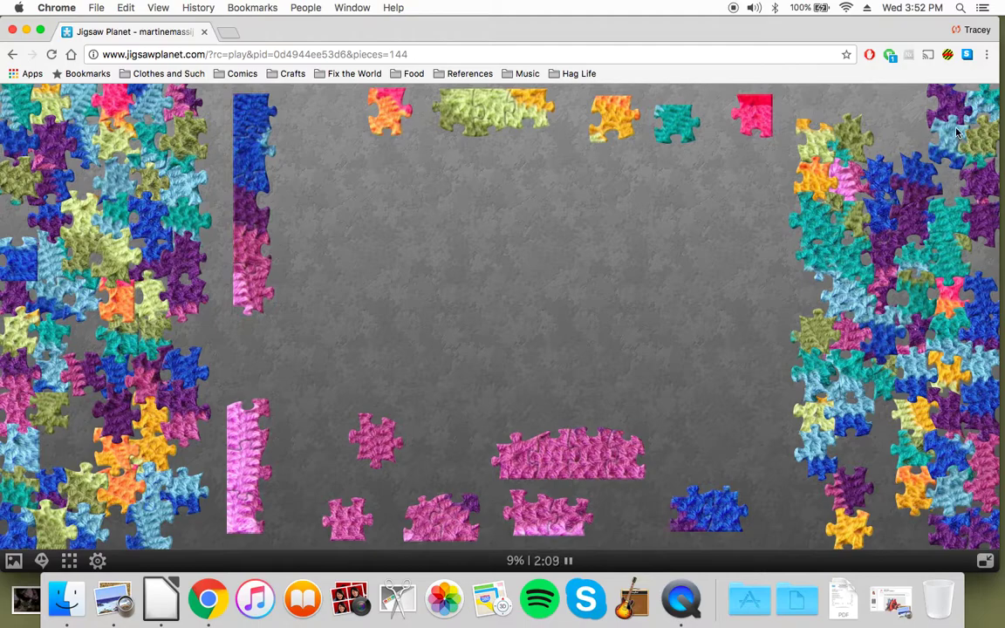
mouse_move(957, 133)
left_mouse_down()
mouse_move(658, 522)
mouse_move(672, 522)
left_mouse_up()
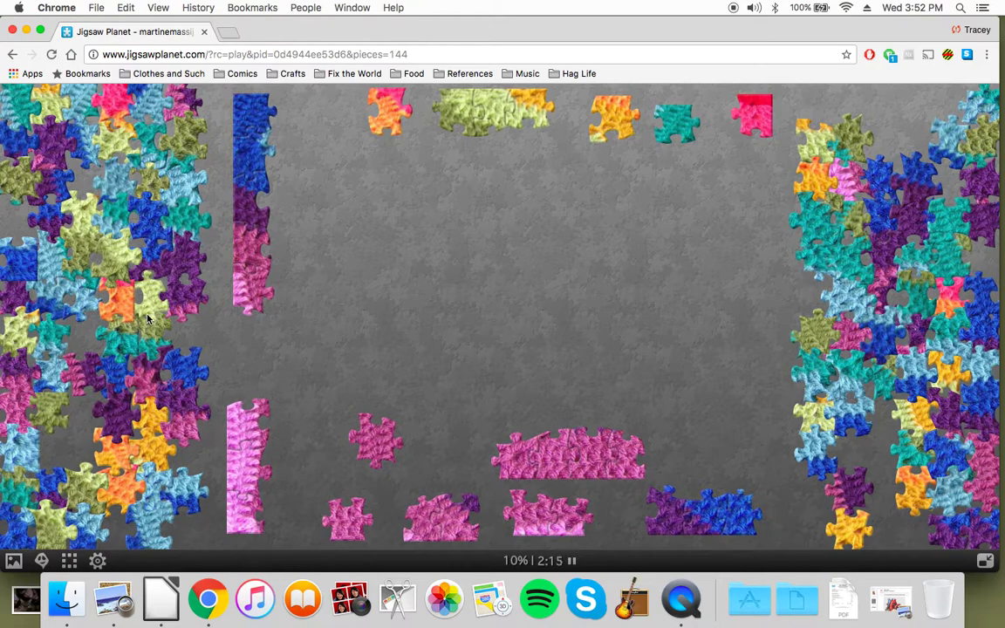
left_click_drag(122, 297, 760, 169)
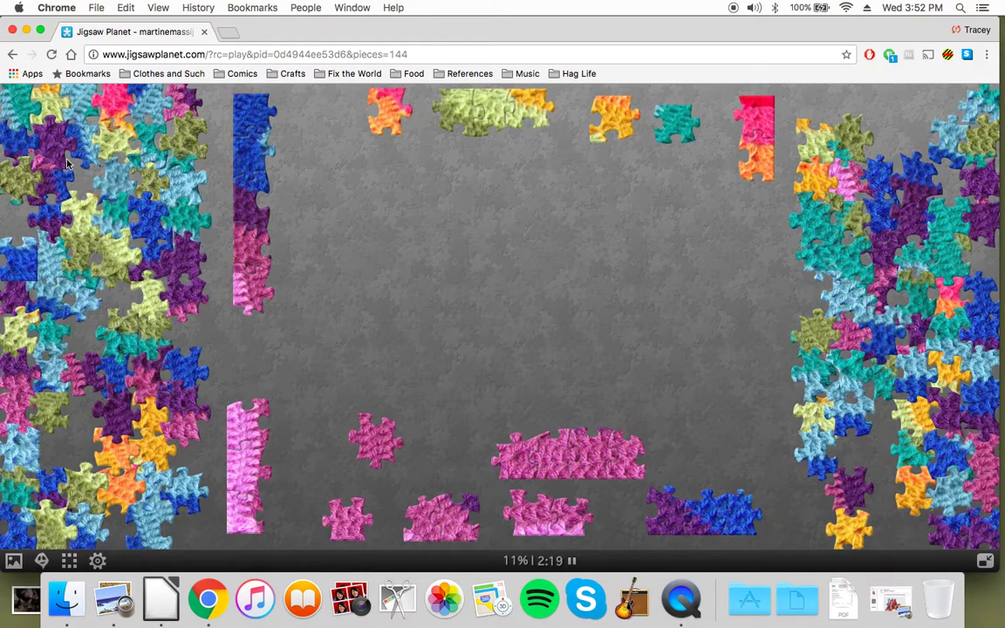
left_click_drag(64, 147, 630, 534)
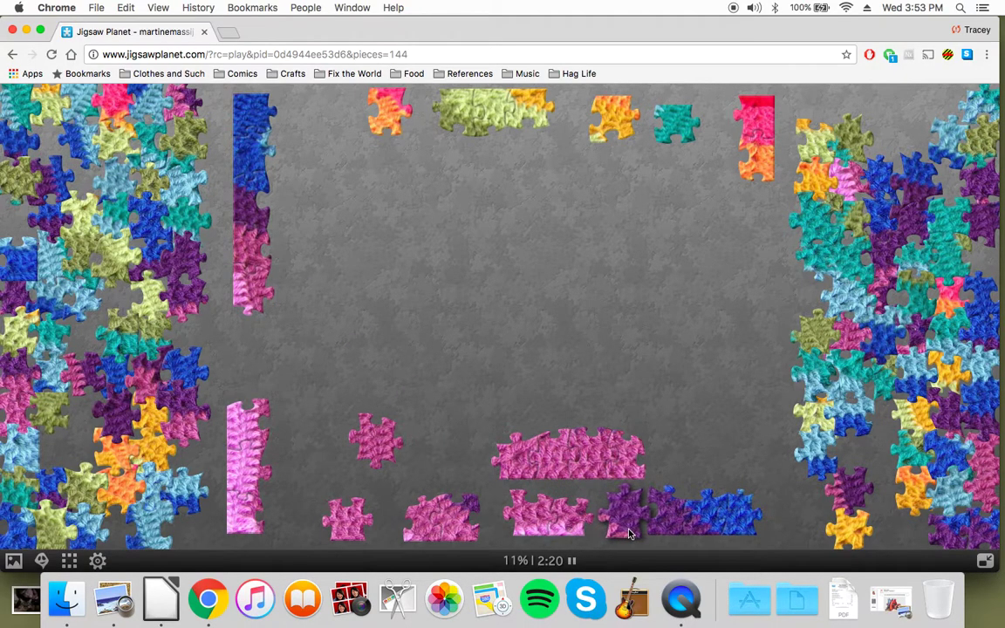
Merge the pink groups into a bottom row and snap it onto the left pink column
mouse_move(558, 523)
left_mouse_down()
mouse_move(689, 472)
mouse_move(464, 433)
left_mouse_up()
left_click_drag(463, 530, 576, 521)
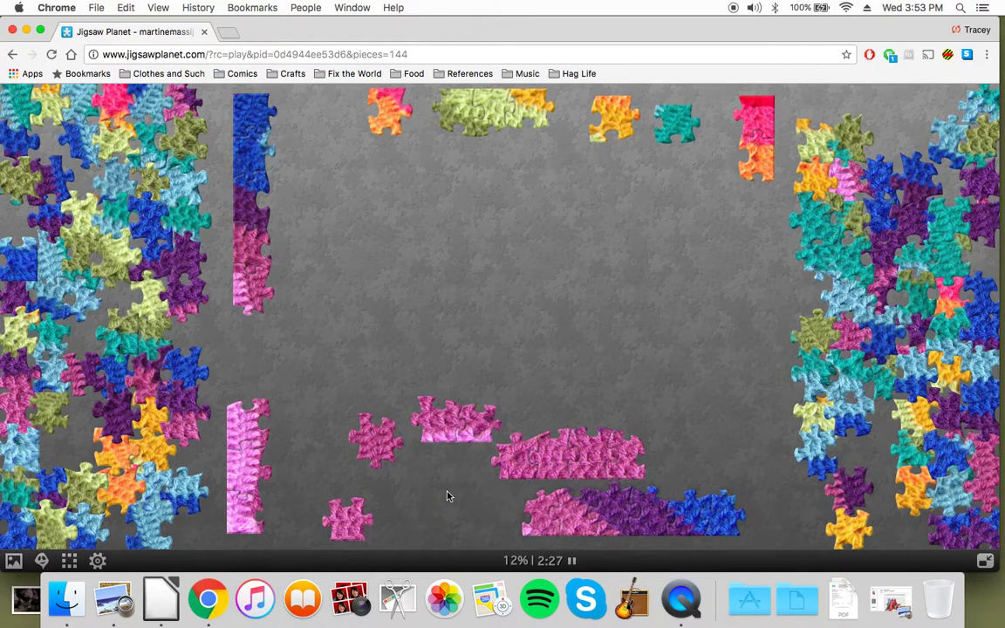
left_click_drag(477, 435, 506, 527)
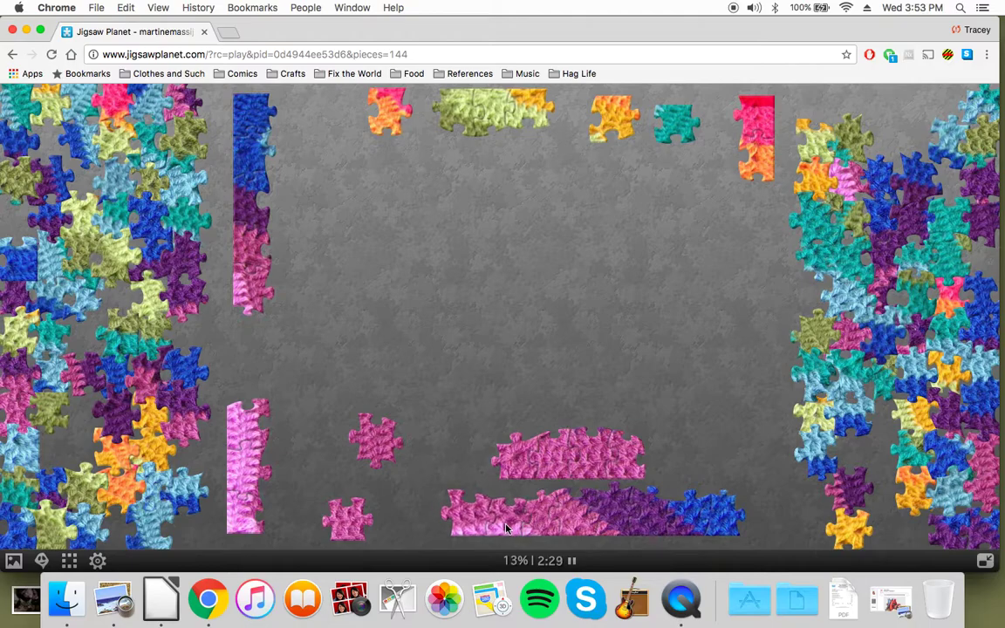
mouse_move(349, 522)
left_mouse_down()
mouse_move(294, 524)
mouse_move(670, 460)
left_mouse_up()
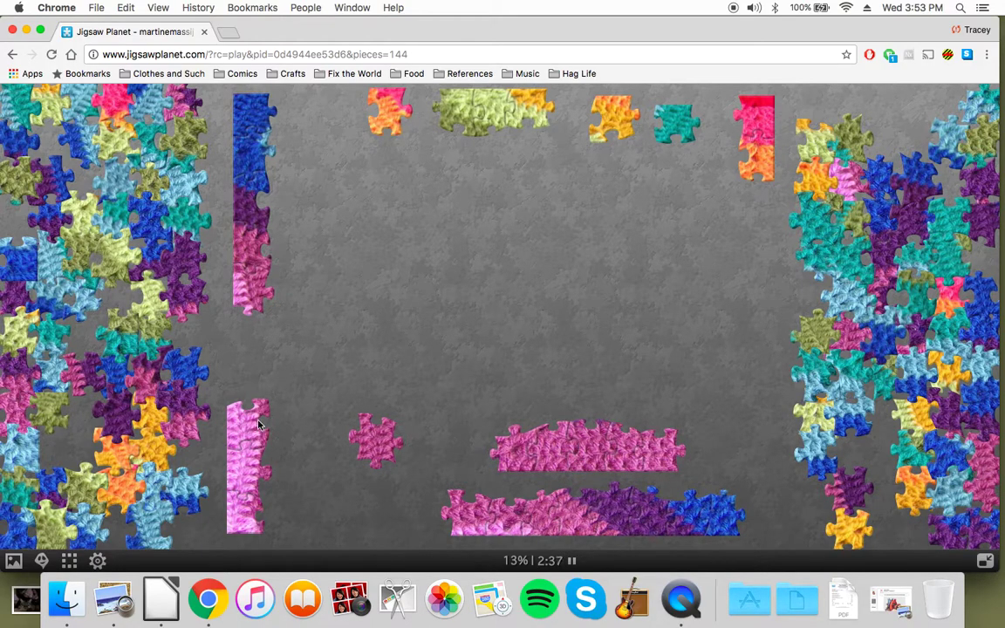
mouse_move(20, 377)
left_mouse_down()
mouse_move(443, 486)
mouse_move(437, 521)
left_mouse_up()
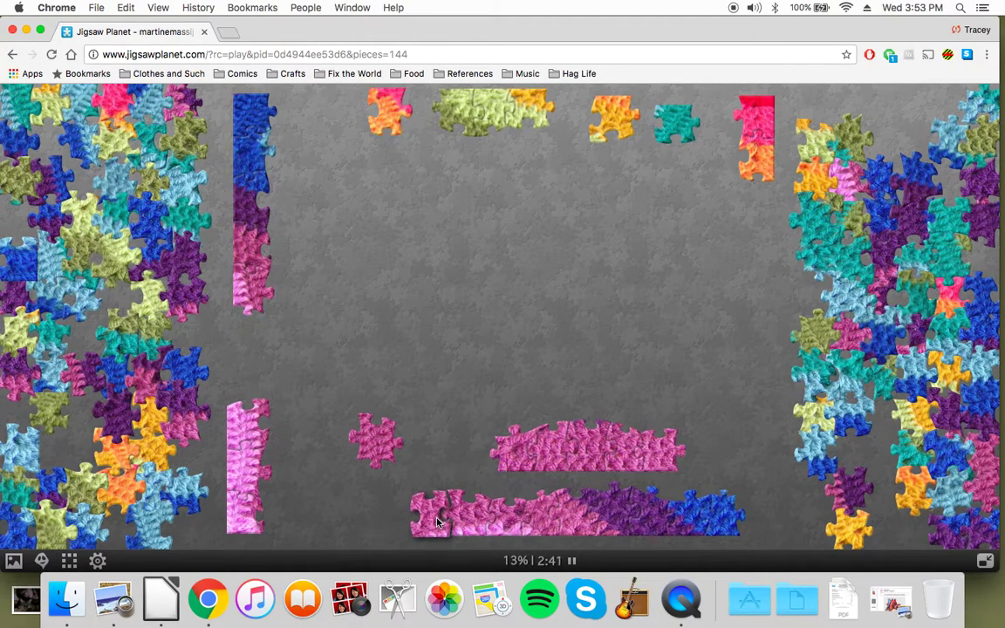
left_click_drag(625, 467, 403, 524)
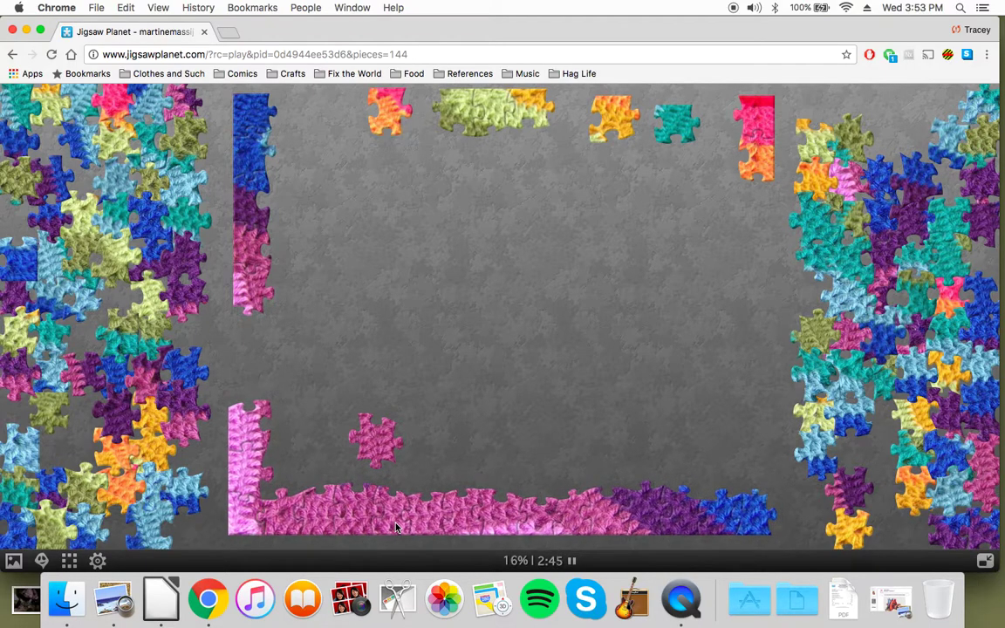
left_click_drag(403, 524, 387, 524)
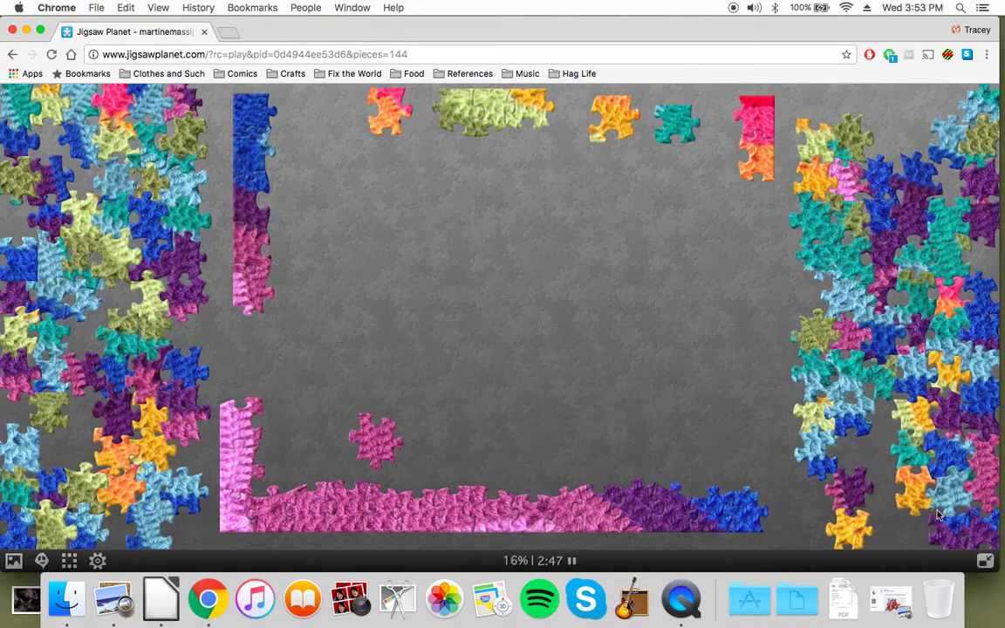
left_click_drag(847, 347, 394, 464)
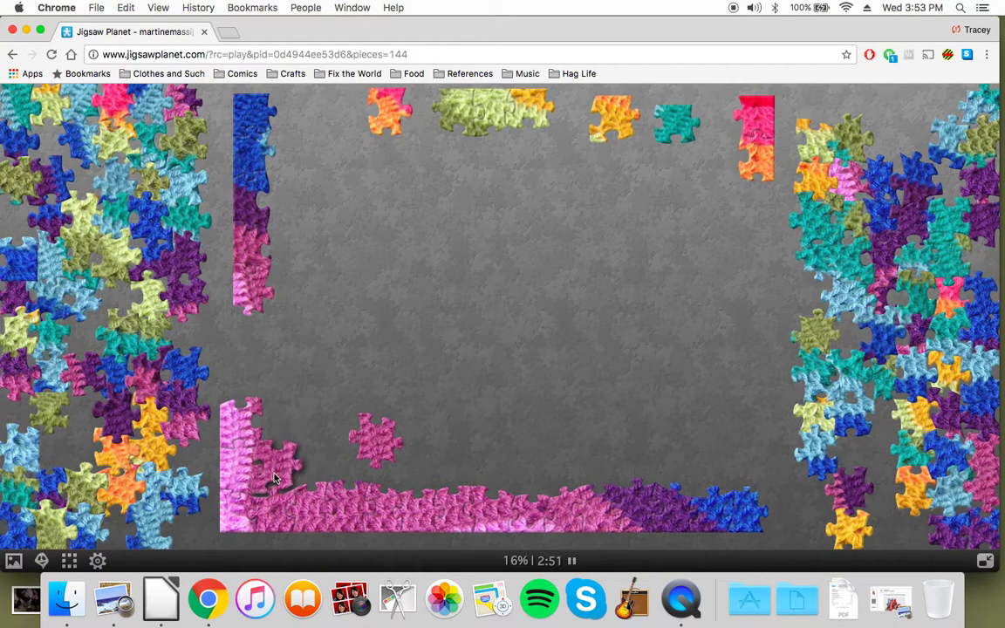
mouse_move(374, 452)
left_mouse_down()
mouse_move(319, 471)
mouse_move(491, 479)
mouse_move(286, 434)
left_mouse_up()
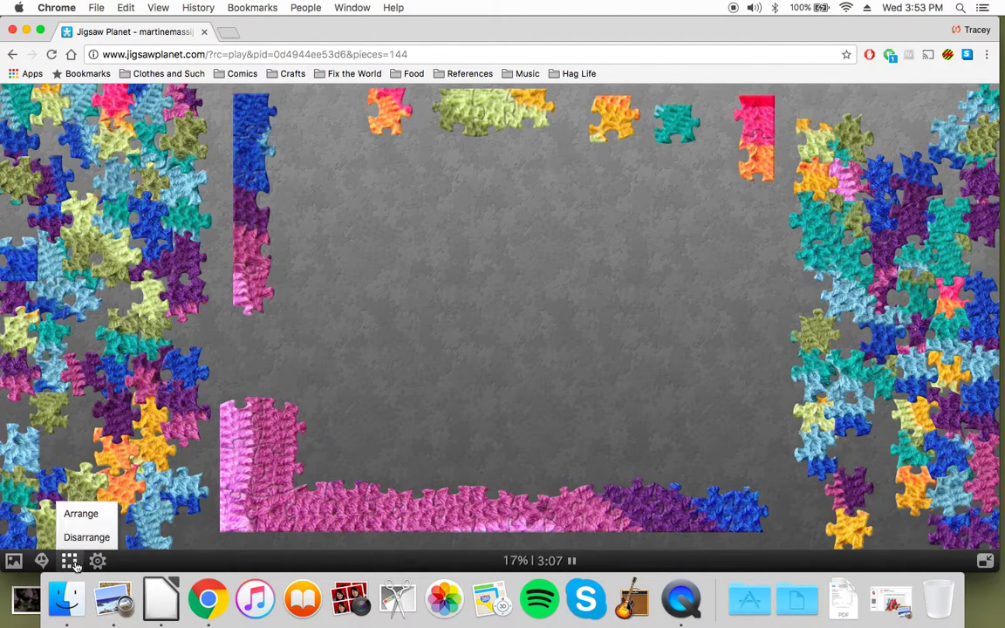
Re-arrange the pieces, set out pink and purple pieces, and extend the border's blue end
left_click(80, 517)
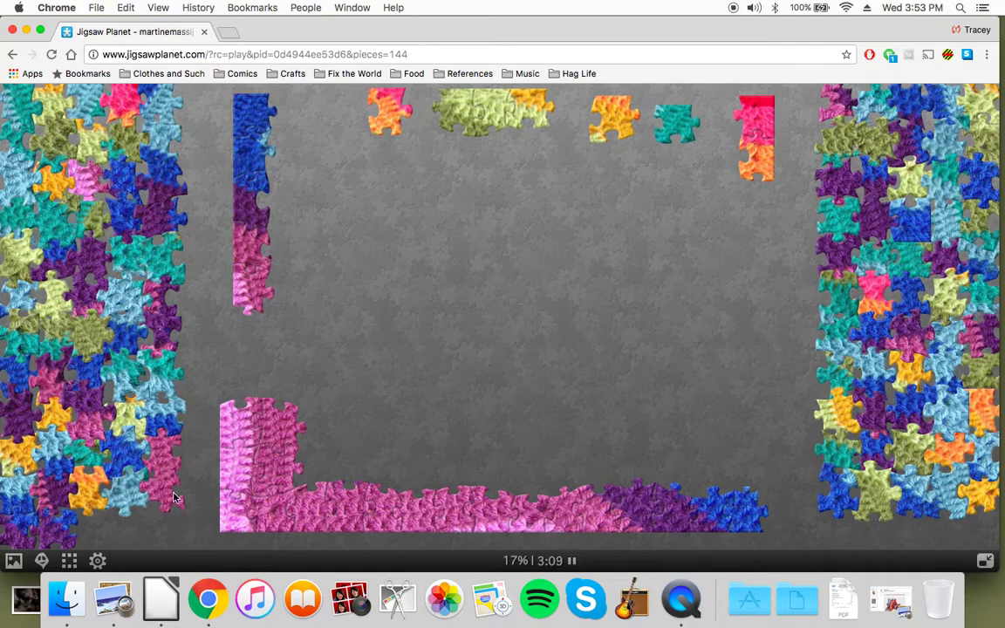
mouse_move(159, 447)
left_mouse_down()
mouse_move(493, 481)
mouse_move(342, 406)
left_mouse_up()
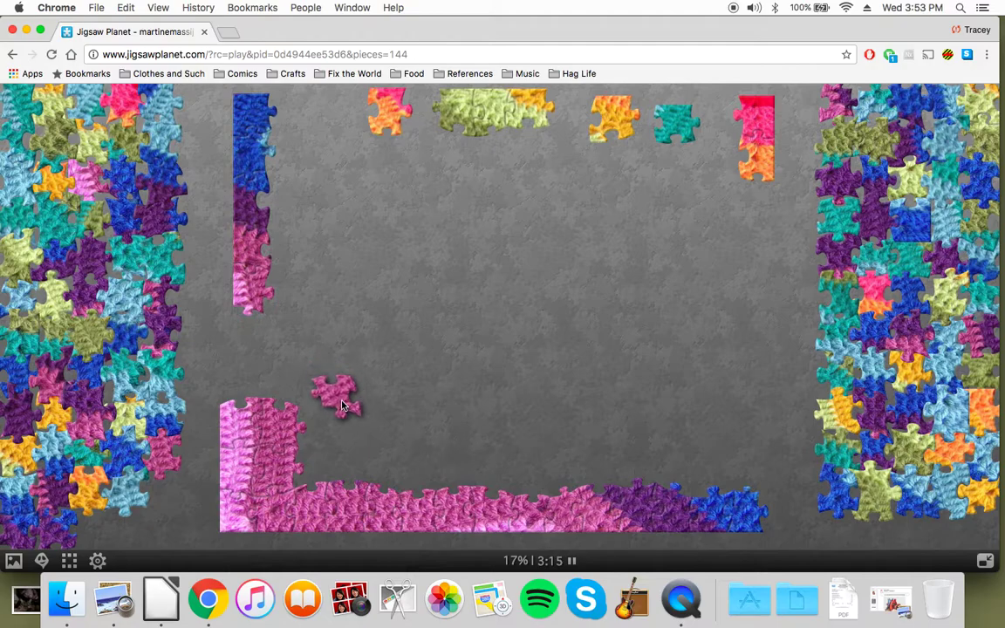
left_click_drag(79, 434, 428, 433)
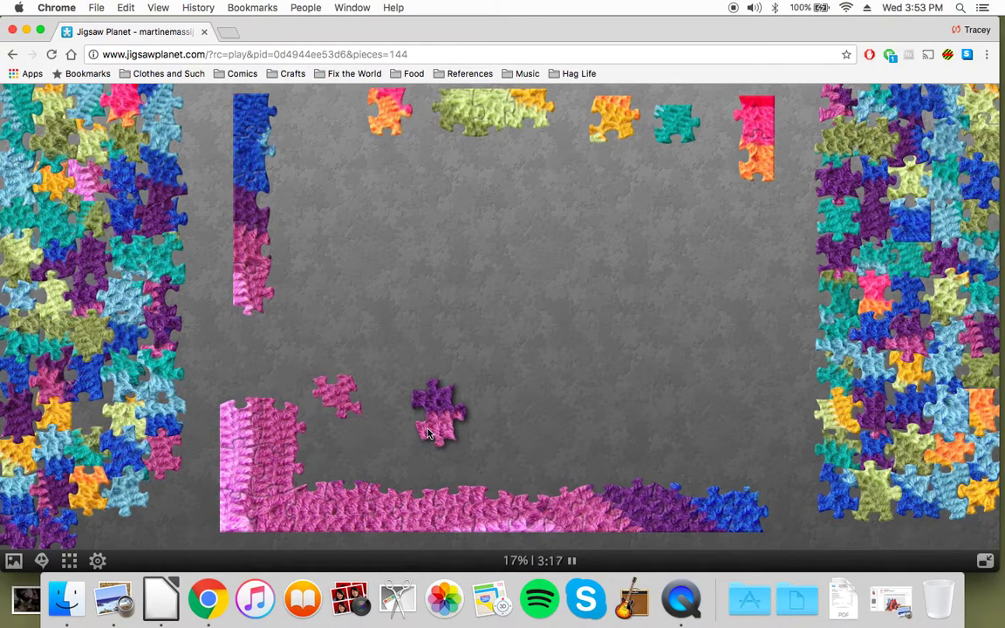
mouse_move(166, 467)
left_mouse_down()
mouse_move(333, 438)
mouse_move(420, 485)
mouse_move(456, 481)
mouse_move(312, 477)
mouse_move(528, 460)
mouse_move(323, 445)
mouse_move(395, 375)
left_mouse_up()
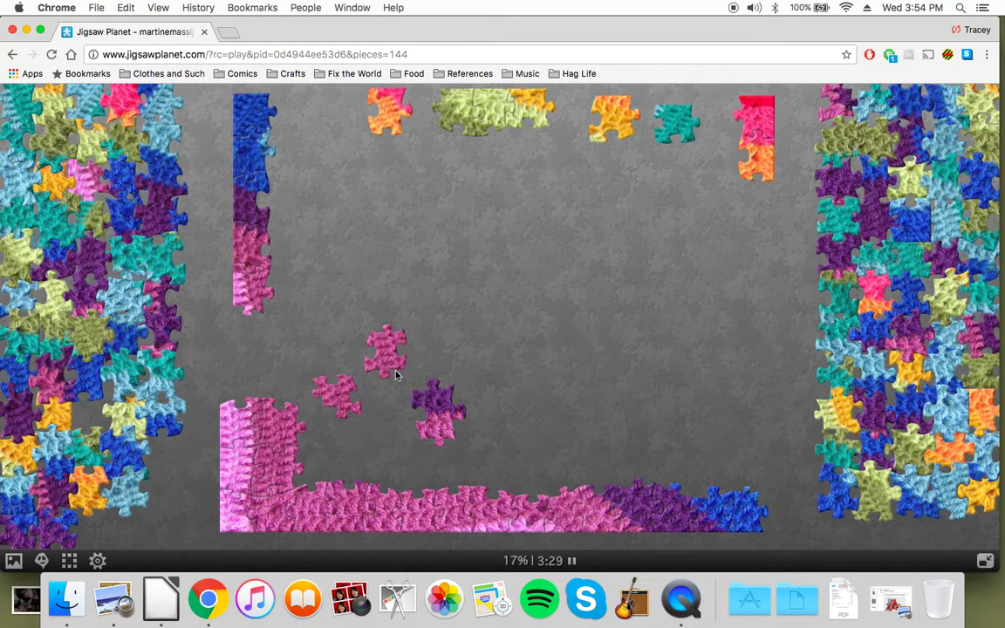
left_click_drag(911, 222, 778, 523)
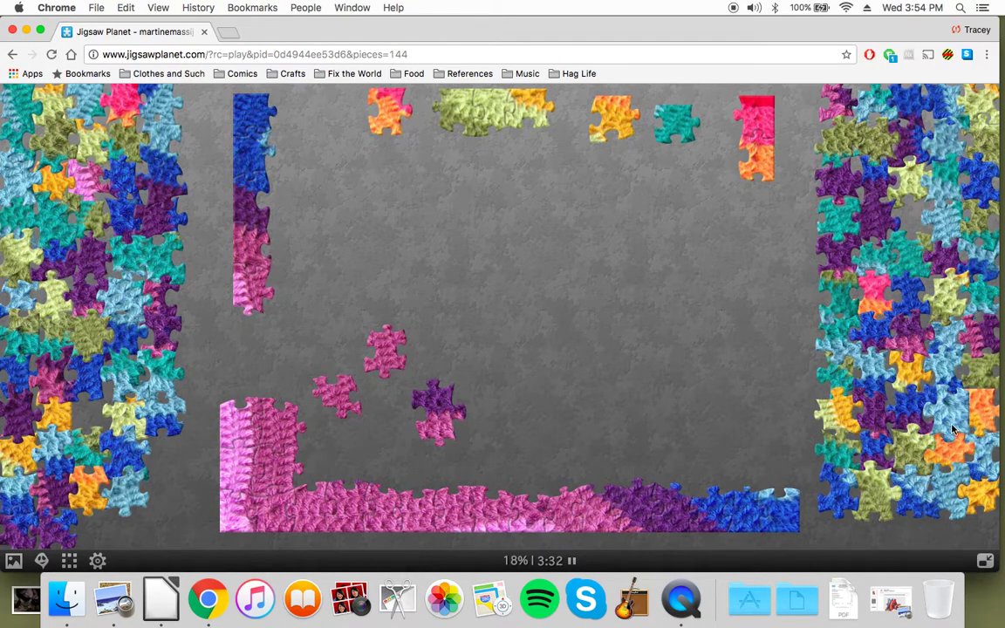
left_click_drag(952, 429, 784, 484)
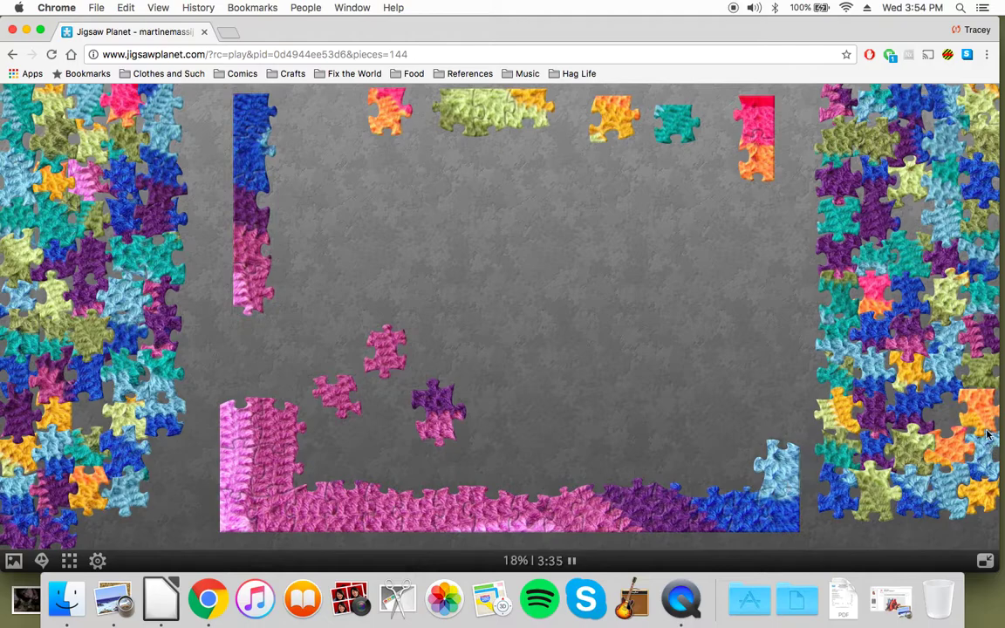
Add orange and pink-orange top pieces and snap the blue-pink strip onto the left border
mouse_move(882, 375)
left_mouse_down()
mouse_move(513, 121)
mouse_move(355, 125)
left_mouse_up()
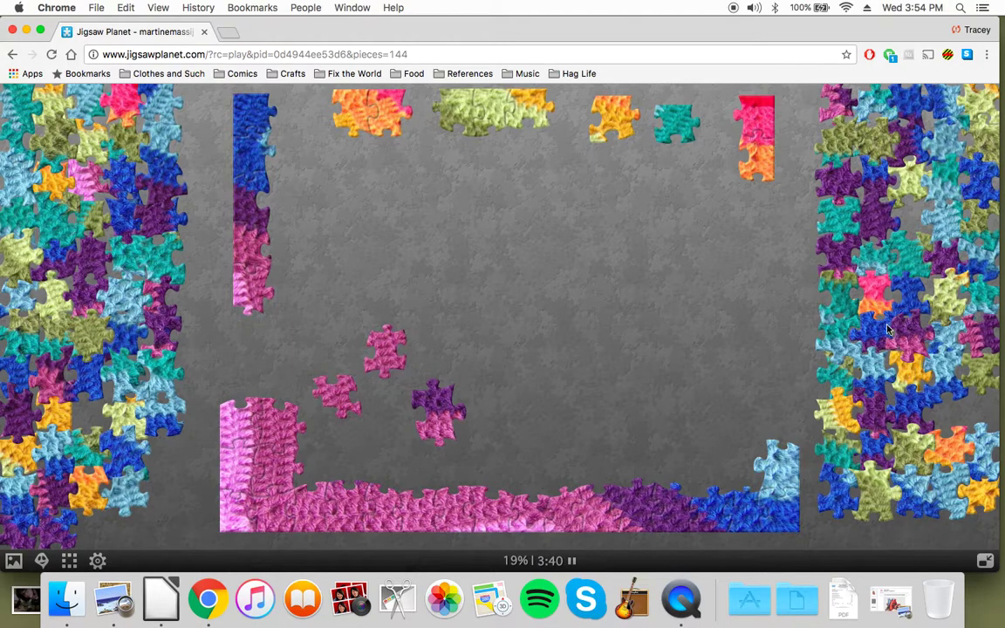
mouse_move(876, 296)
left_mouse_down()
mouse_move(427, 129)
mouse_move(660, 198)
left_mouse_up()
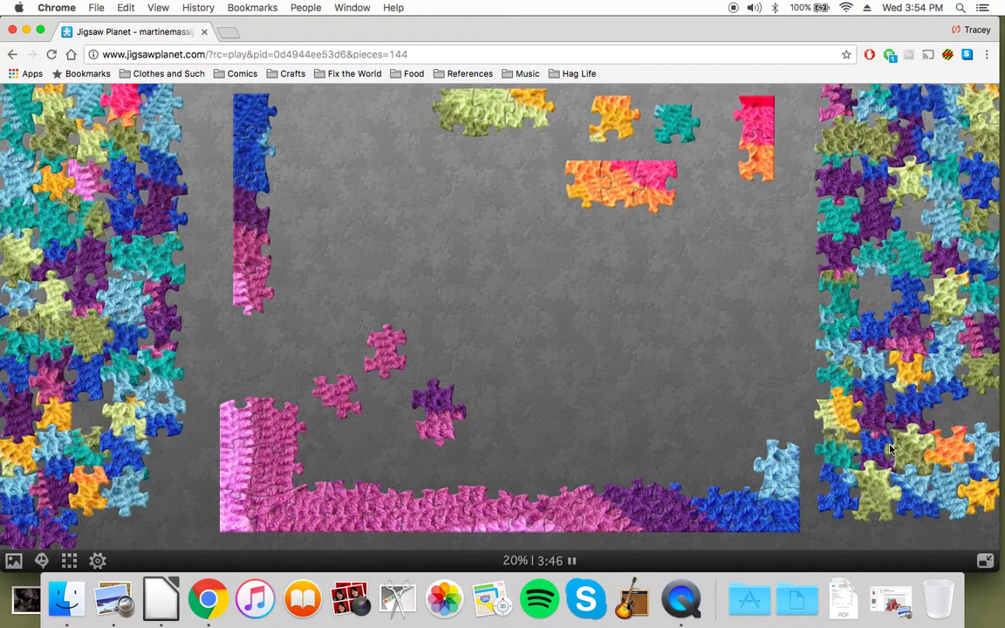
left_click_drag(822, 438, 672, 410)
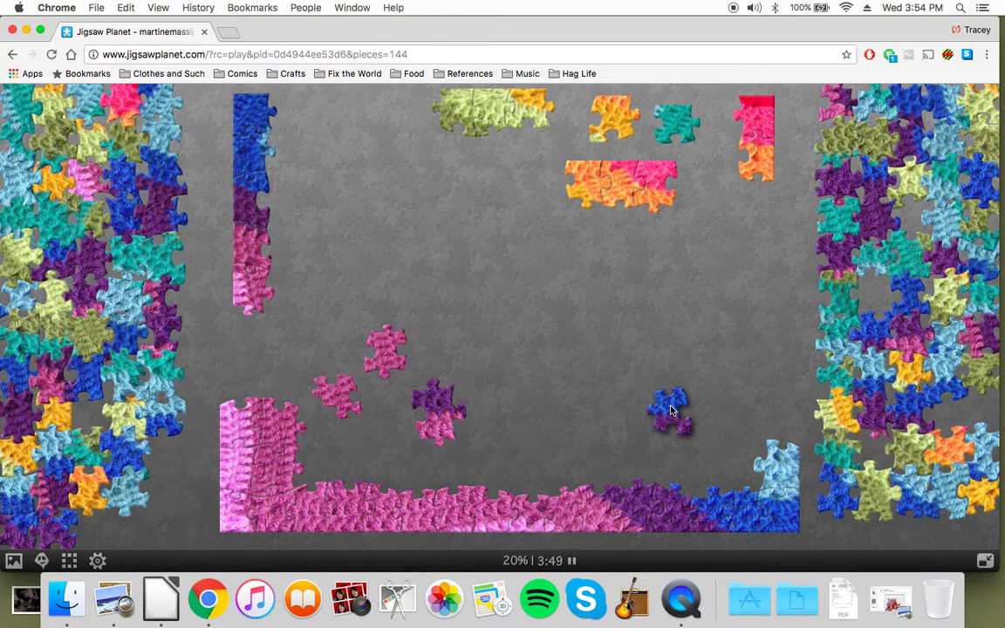
mouse_move(813, 309)
left_mouse_down()
mouse_move(485, 430)
mouse_move(487, 485)
left_mouse_up()
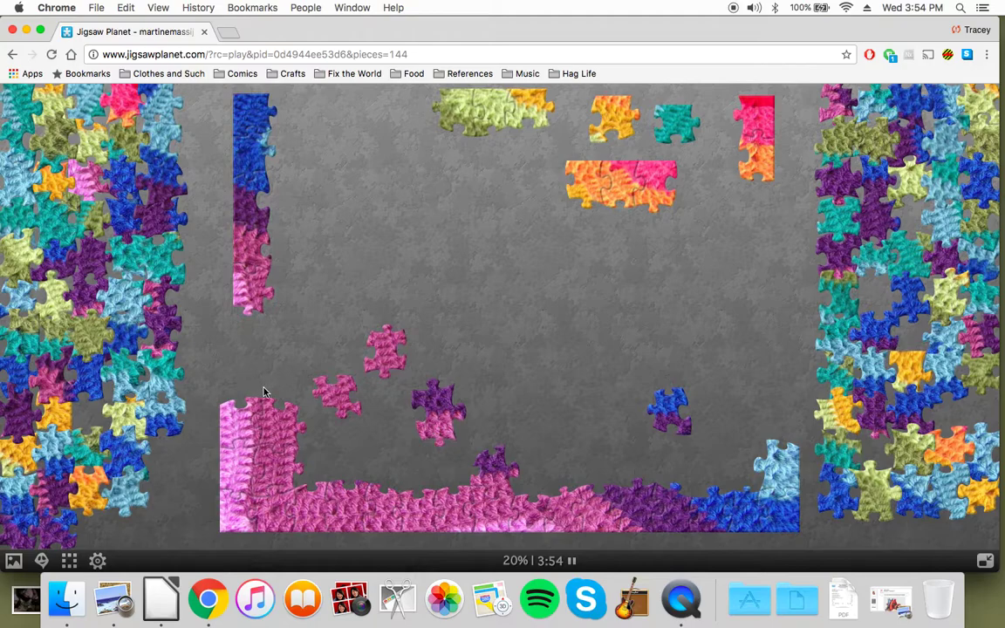
left_click_drag(96, 185, 246, 390)
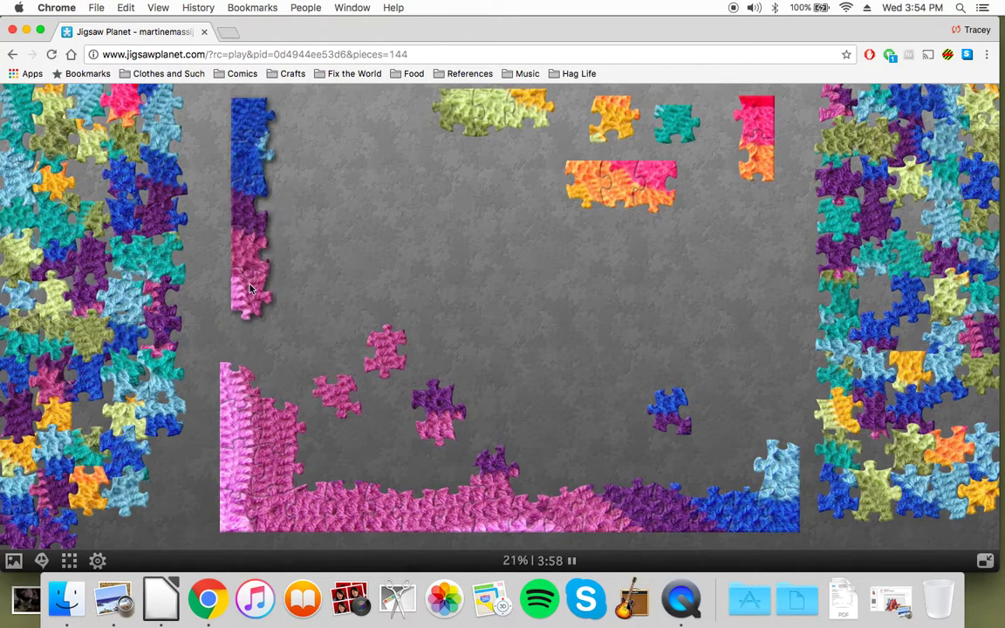
left_click_drag(250, 292, 237, 348)
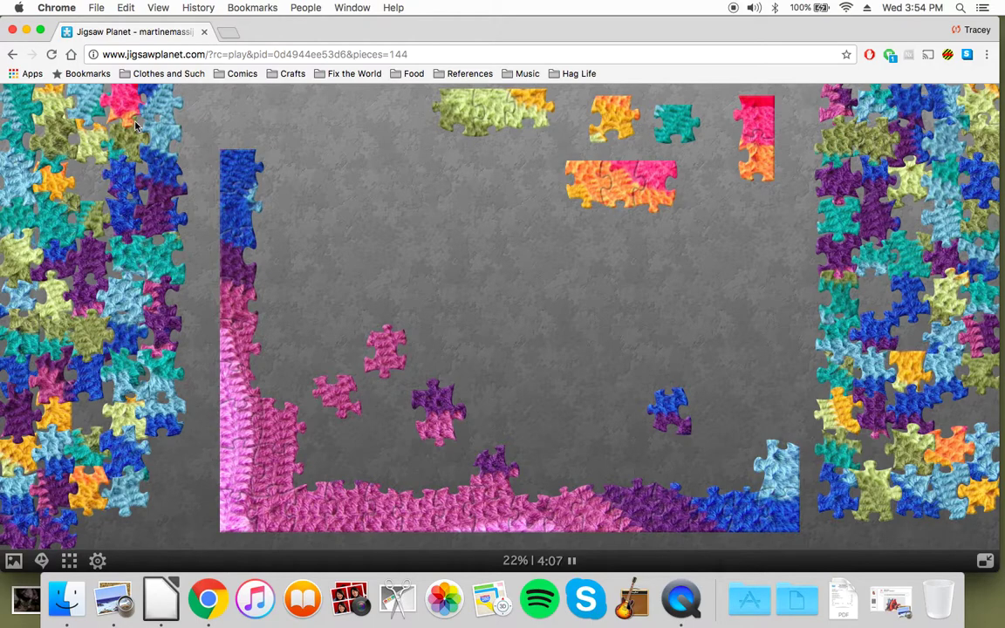
Join the orange-pink group to the red column and attach the yellow-green group
mouse_move(118, 100)
left_mouse_down()
mouse_move(650, 157)
mouse_move(693, 190)
left_mouse_up()
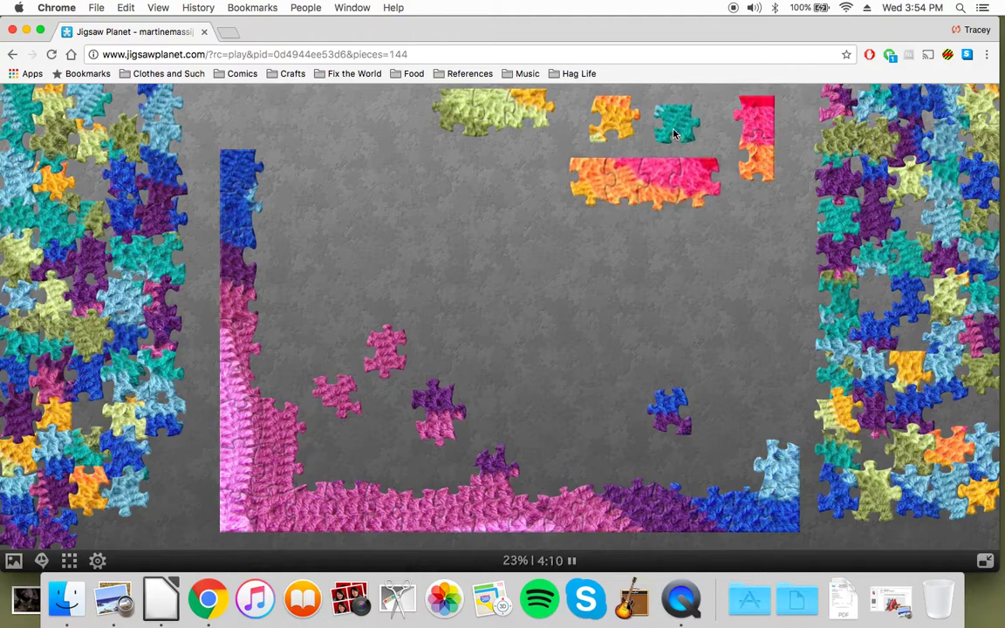
left_click_drag(674, 122, 415, 159)
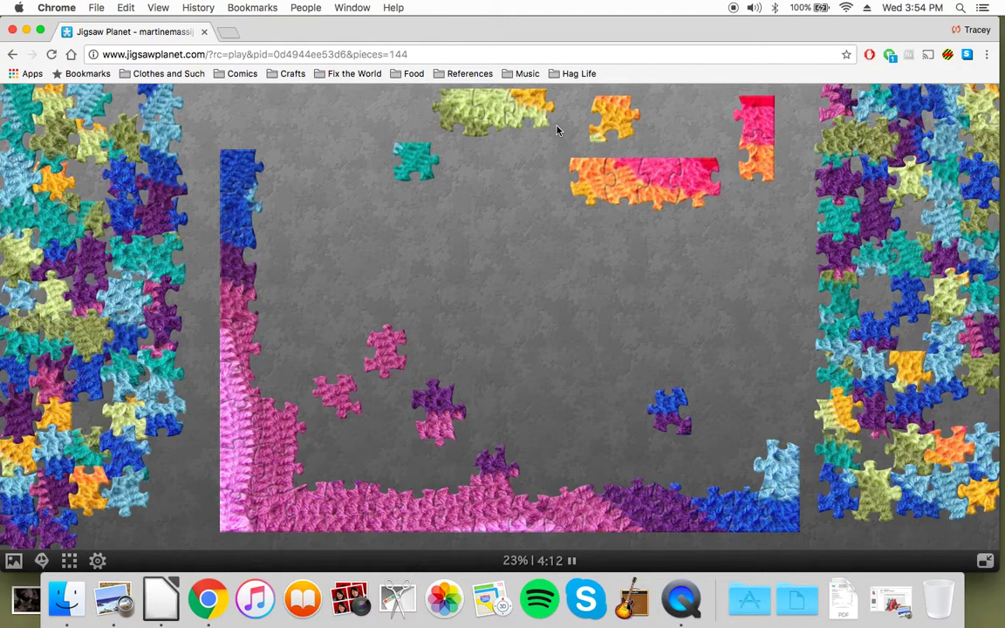
mouse_move(613, 122)
left_mouse_down()
mouse_move(558, 179)
mouse_move(573, 120)
mouse_move(597, 127)
left_mouse_up()
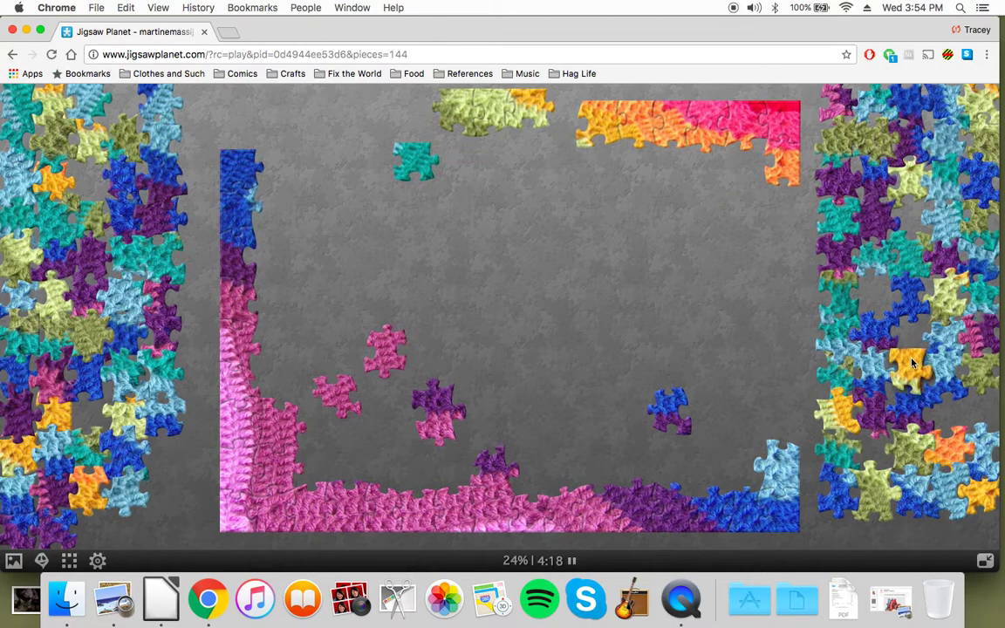
mouse_move(820, 336)
left_mouse_down()
mouse_move(523, 121)
mouse_move(571, 120)
left_mouse_up()
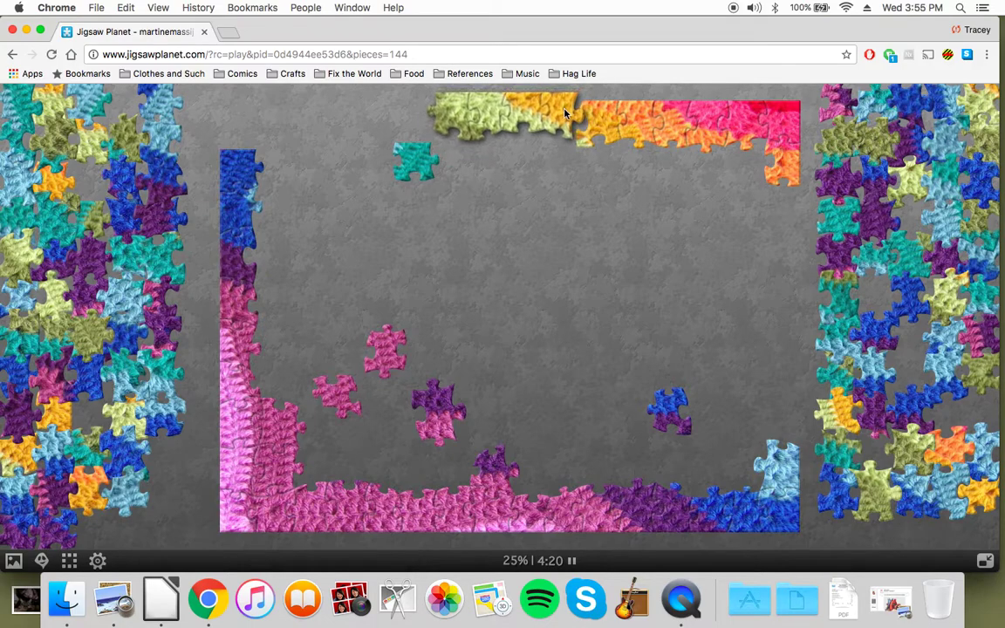
left_click_drag(412, 166, 336, 165)
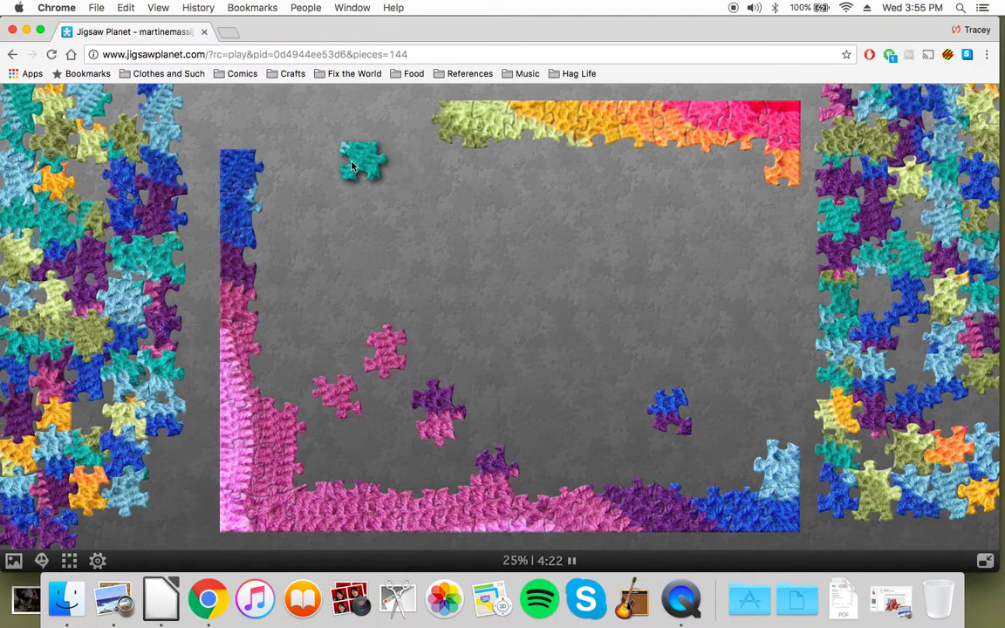
Fit orange and yellow pieces under the top-right border, plus a pink-purple piece on the left
left_click_drag(575, 136, 571, 172)
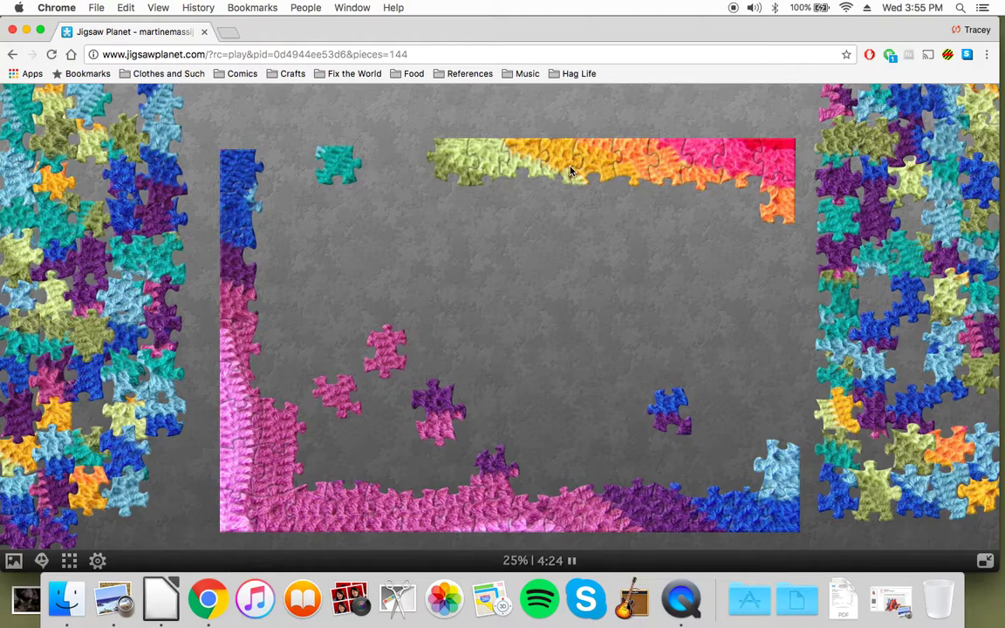
left_click_drag(93, 183, 671, 211)
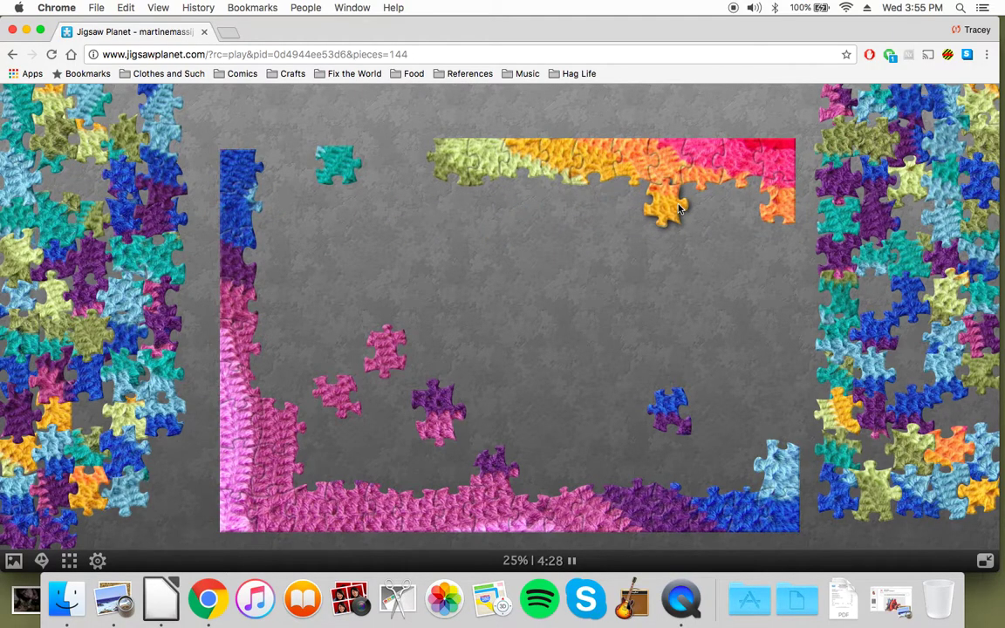
left_click_drag(983, 462, 751, 208)
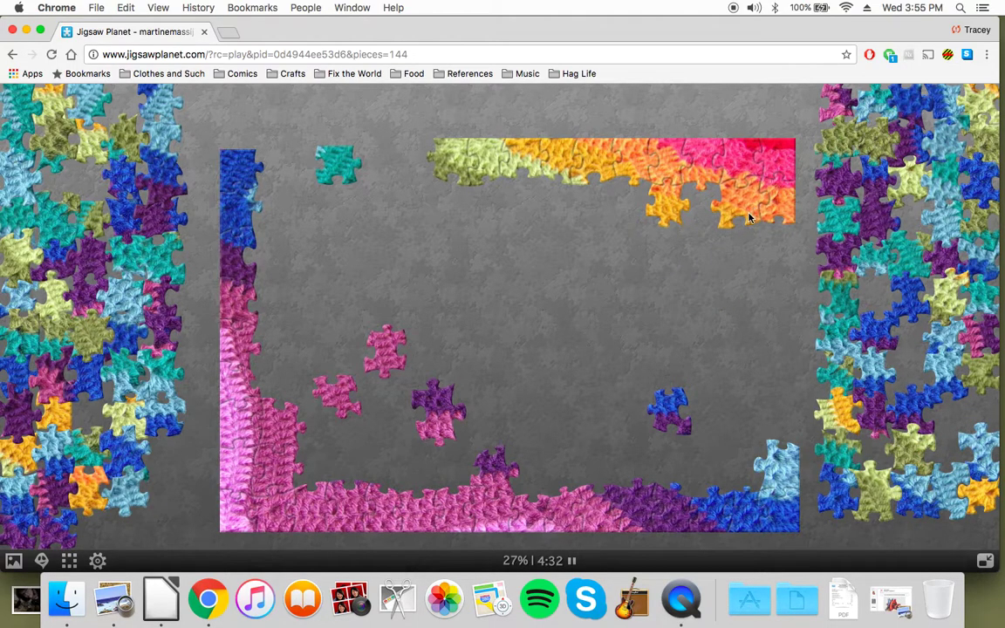
mouse_move(963, 335)
left_mouse_down()
mouse_move(268, 305)
mouse_move(328, 343)
left_mouse_up()
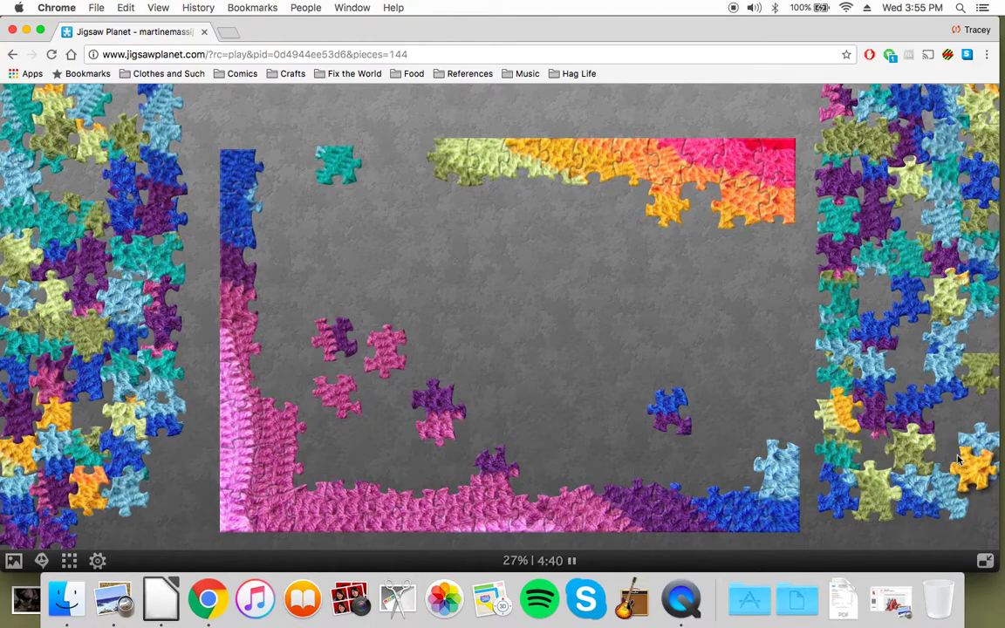
left_click_drag(876, 436, 650, 205)
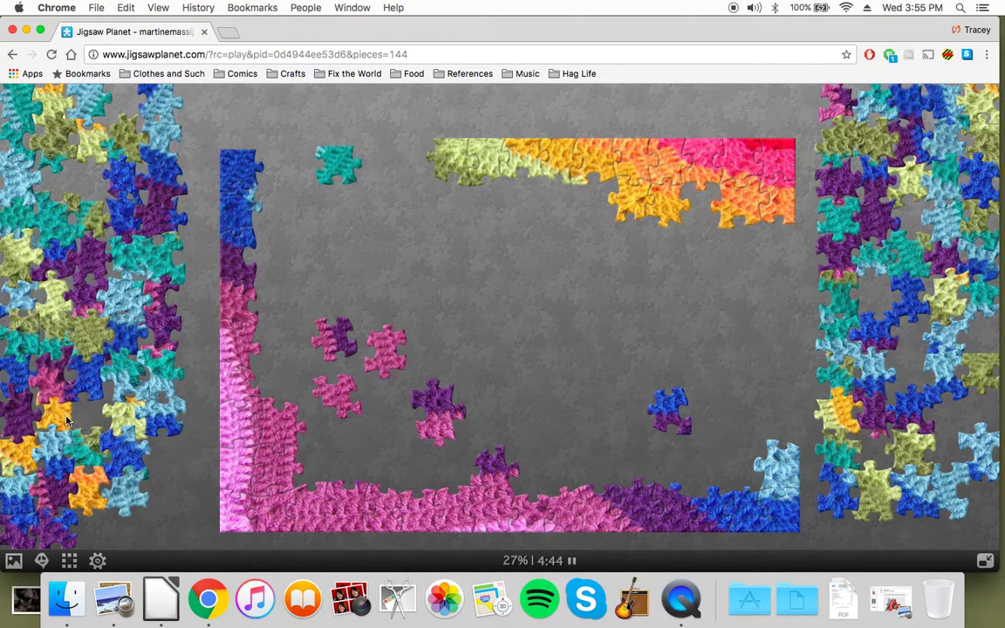
left_click_drag(67, 421, 788, 252)
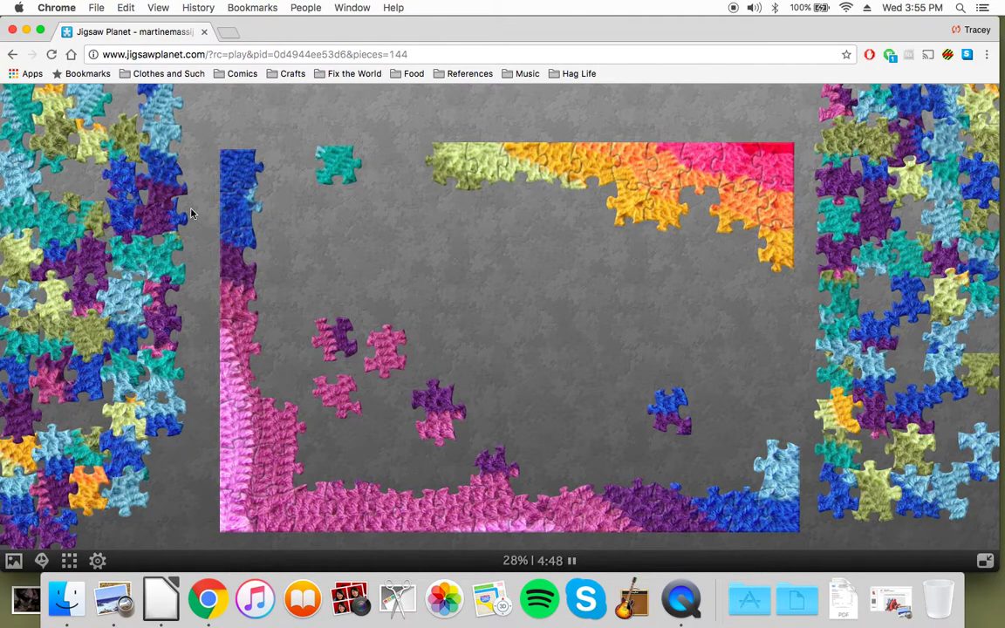
left_click_drag(86, 471, 693, 205)
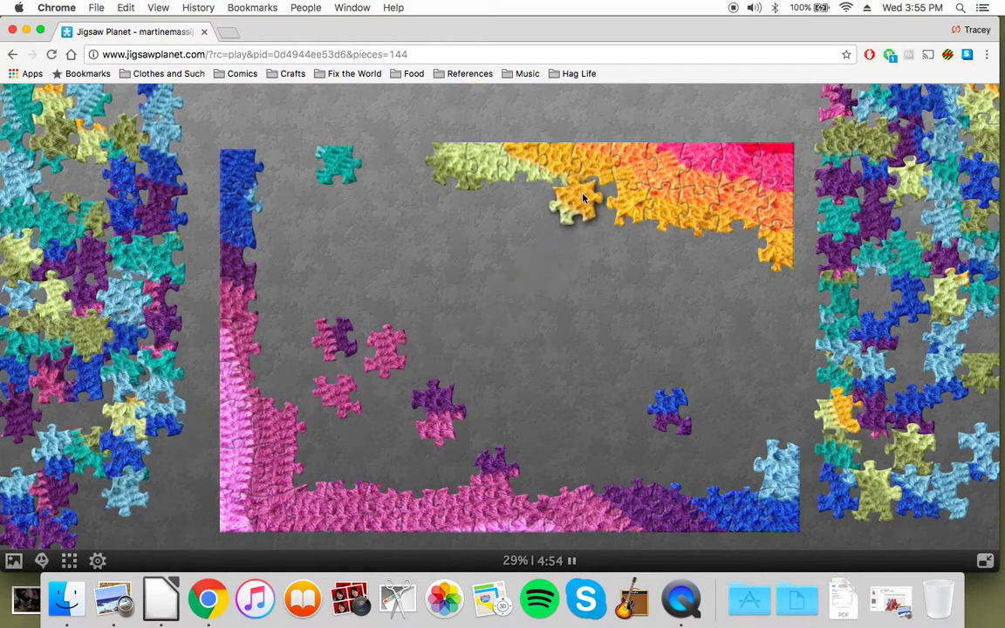
mouse_move(22, 432)
left_mouse_down()
mouse_move(746, 247)
mouse_move(734, 247)
left_mouse_up()
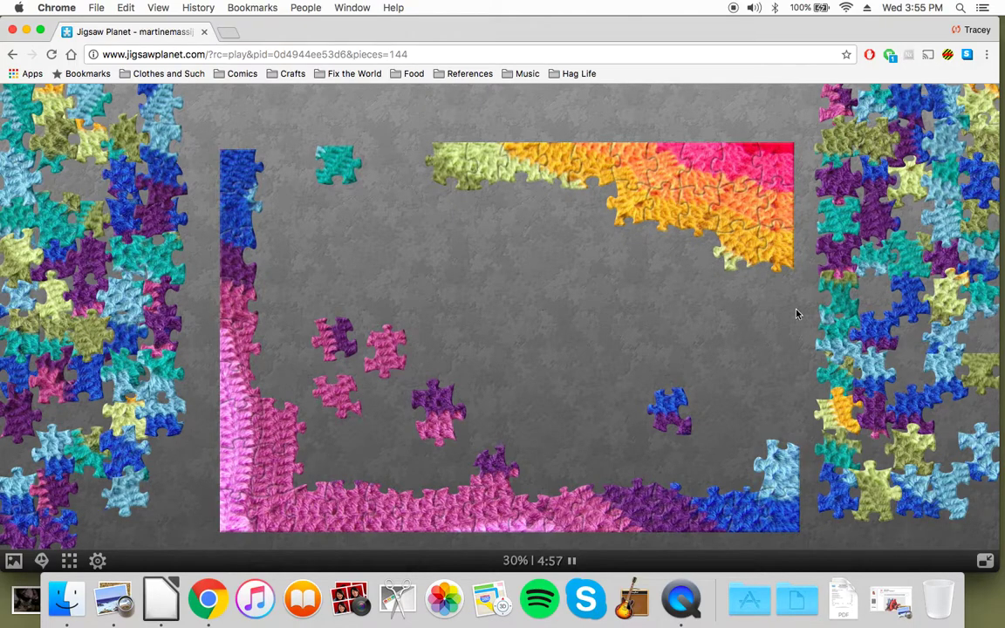
left_click_drag(835, 401, 576, 199)
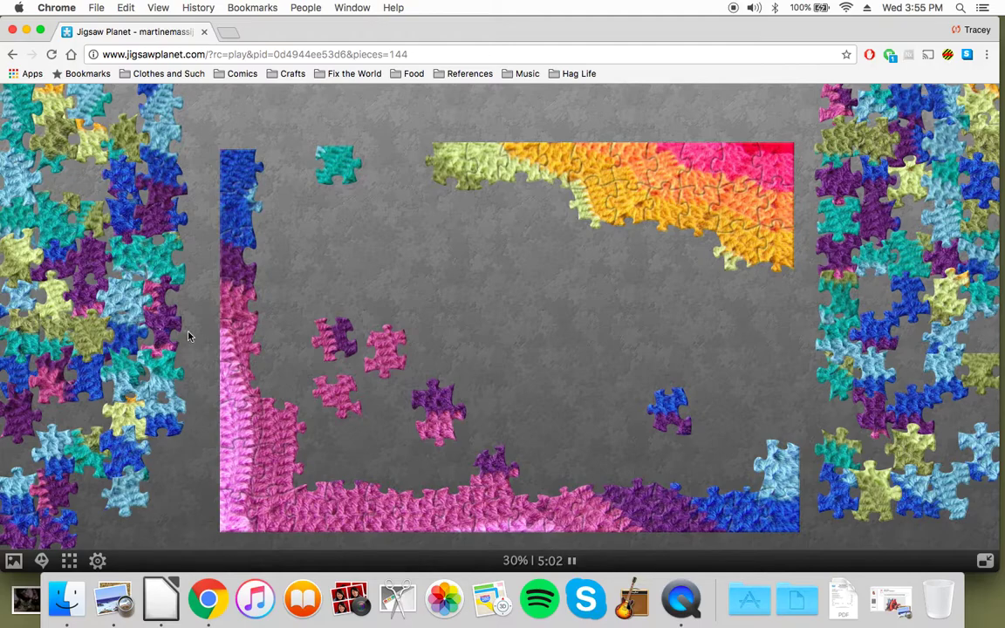
Join pink-purple and pink pieces along the pink left edge
mouse_move(385, 490)
left_mouse_down()
mouse_move(347, 405)
mouse_move(565, 473)
left_mouse_up()
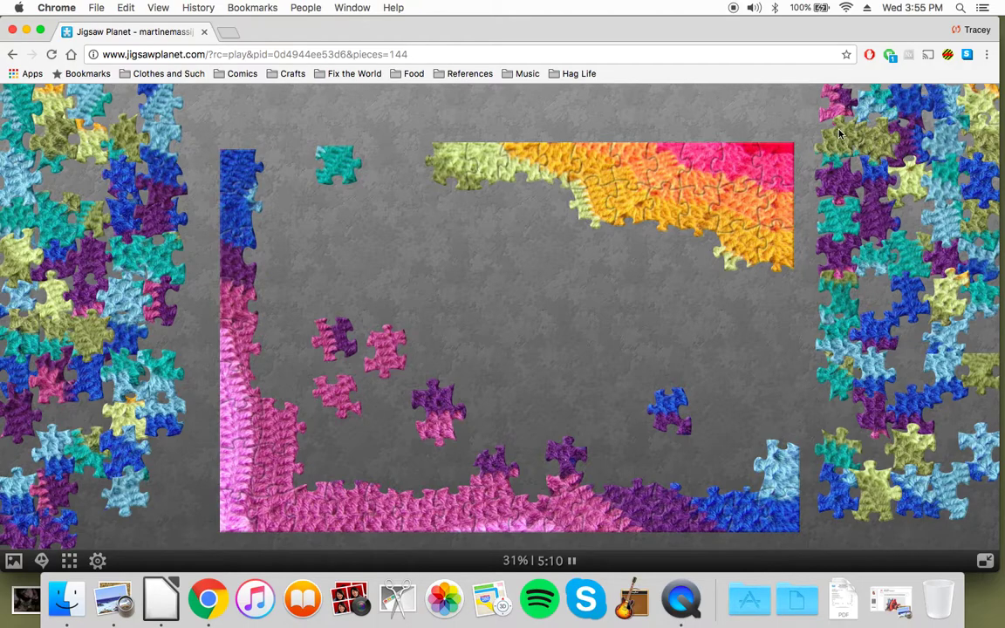
left_click_drag(836, 105, 344, 348)
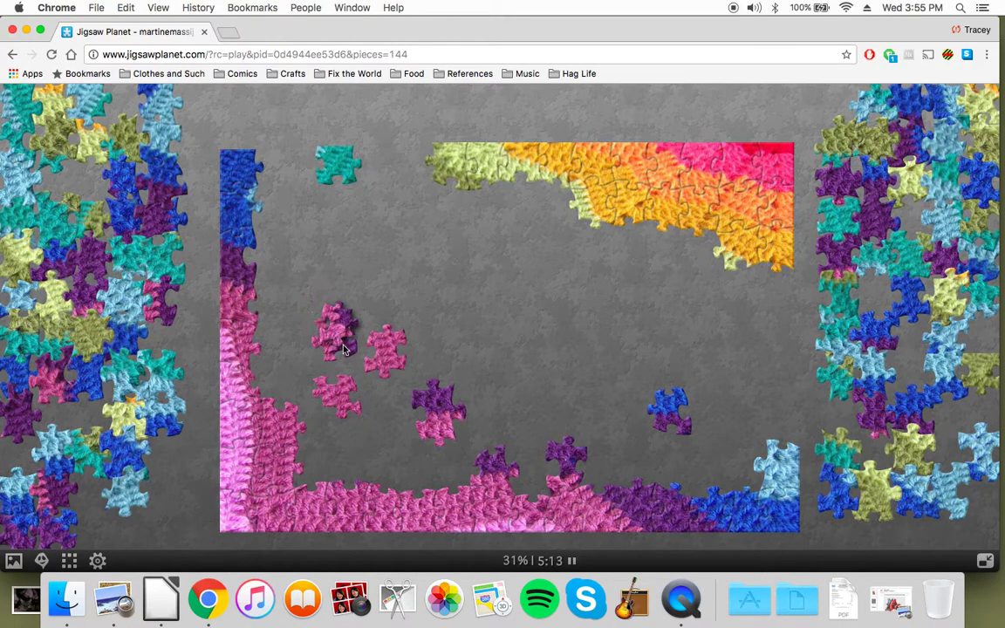
mouse_move(345, 349)
left_mouse_down()
mouse_move(460, 480)
mouse_move(490, 415)
left_mouse_up()
mouse_move(48, 349)
left_mouse_down()
mouse_move(267, 373)
mouse_move(267, 312)
left_mouse_up()
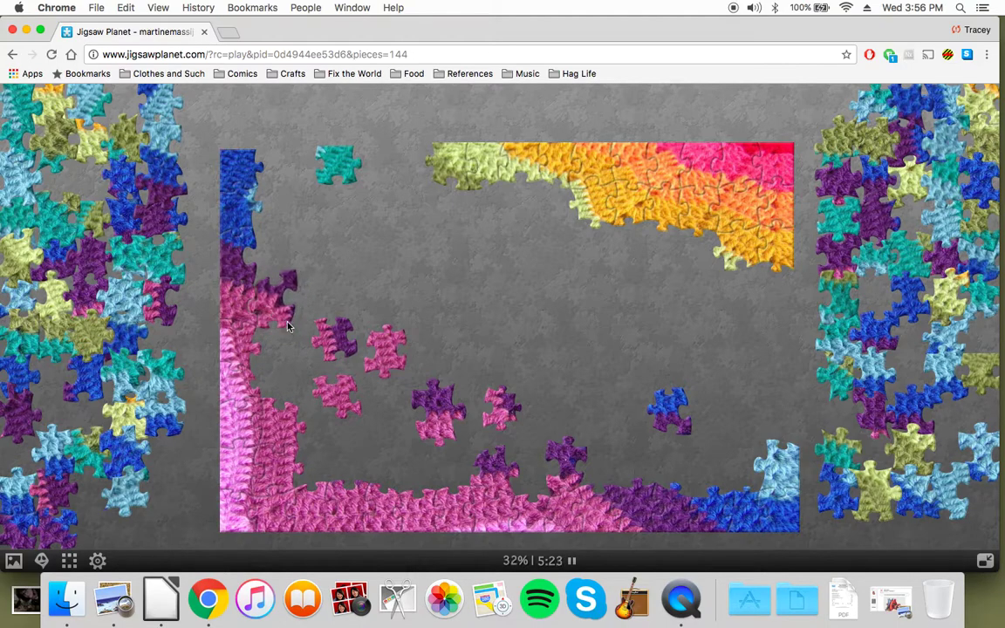
left_click_drag(336, 385, 278, 387)
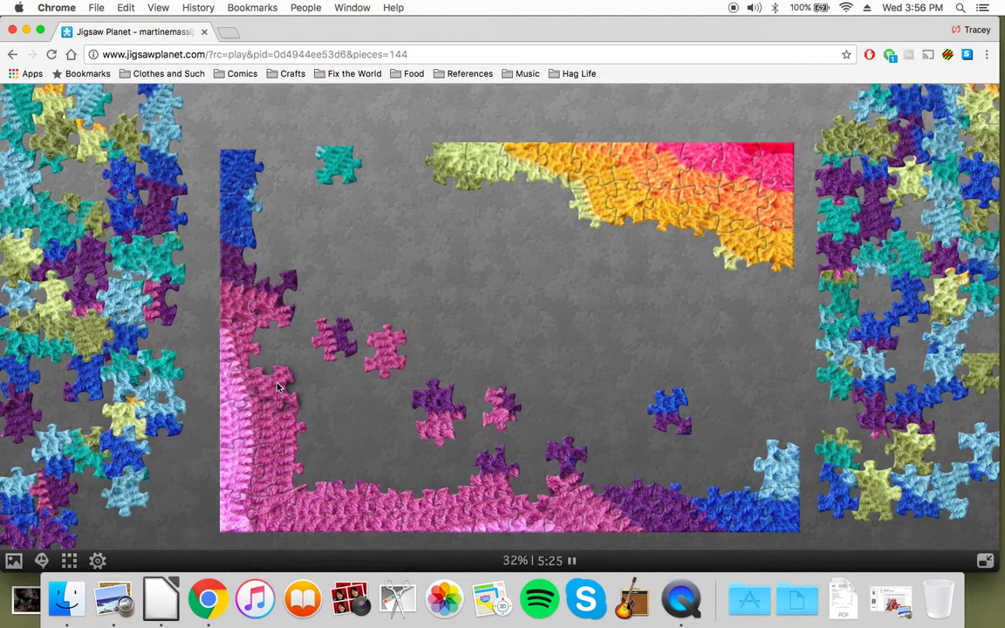
left_click_drag(382, 350, 266, 325)
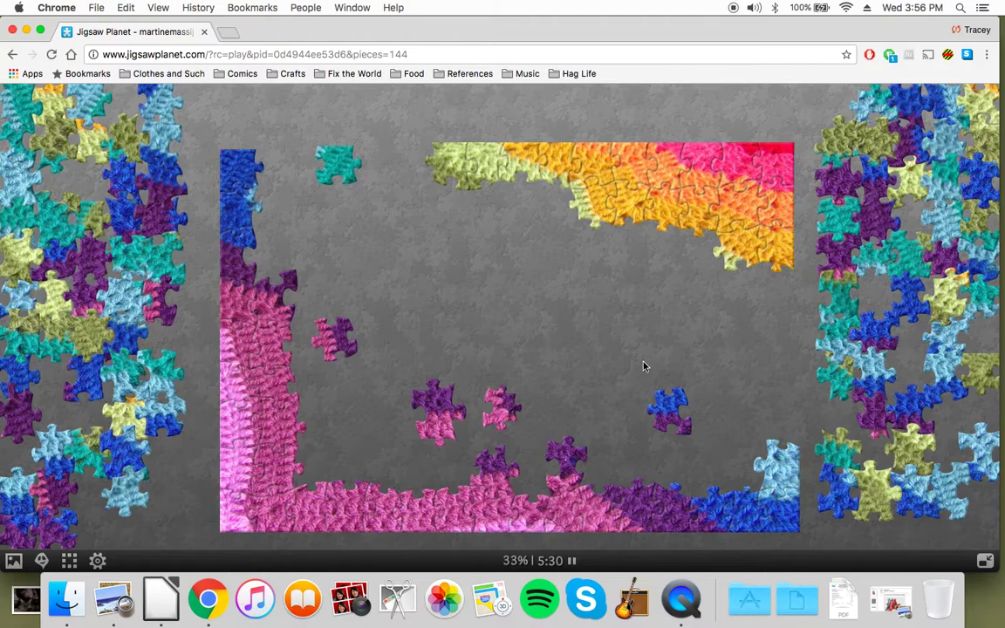
mouse_move(76, 310)
left_mouse_down()
mouse_move(311, 316)
mouse_move(340, 303)
left_mouse_up()
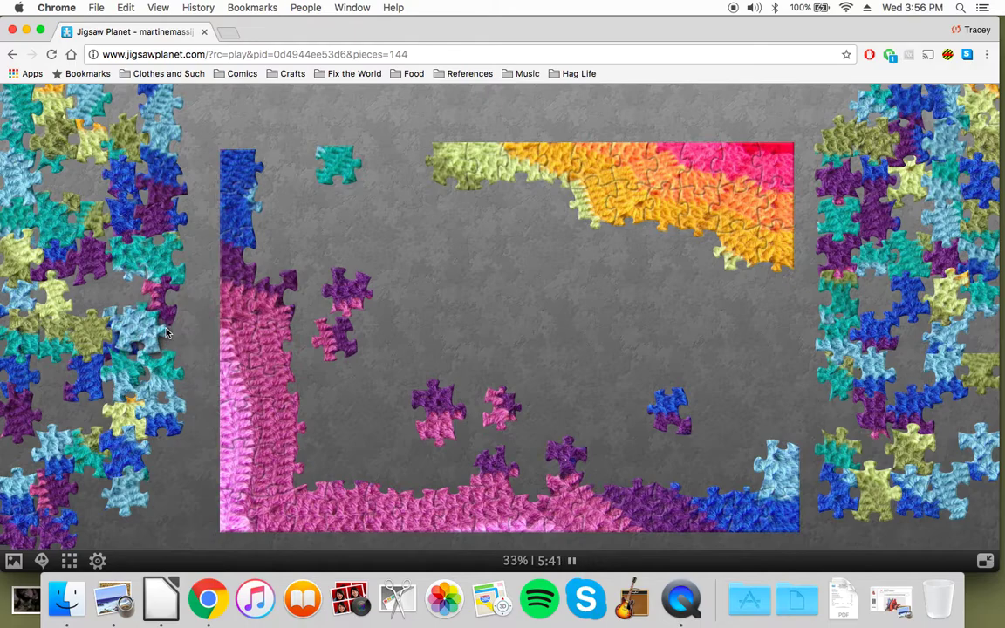
Set a light-blue piece aside and join purple-pink and purple pieces to the bottom edge
mouse_move(149, 301)
left_mouse_down()
mouse_move(176, 545)
mouse_move(206, 523)
left_mouse_up()
mouse_move(148, 275)
left_mouse_down()
mouse_move(499, 448)
mouse_move(498, 375)
mouse_move(508, 387)
left_mouse_up()
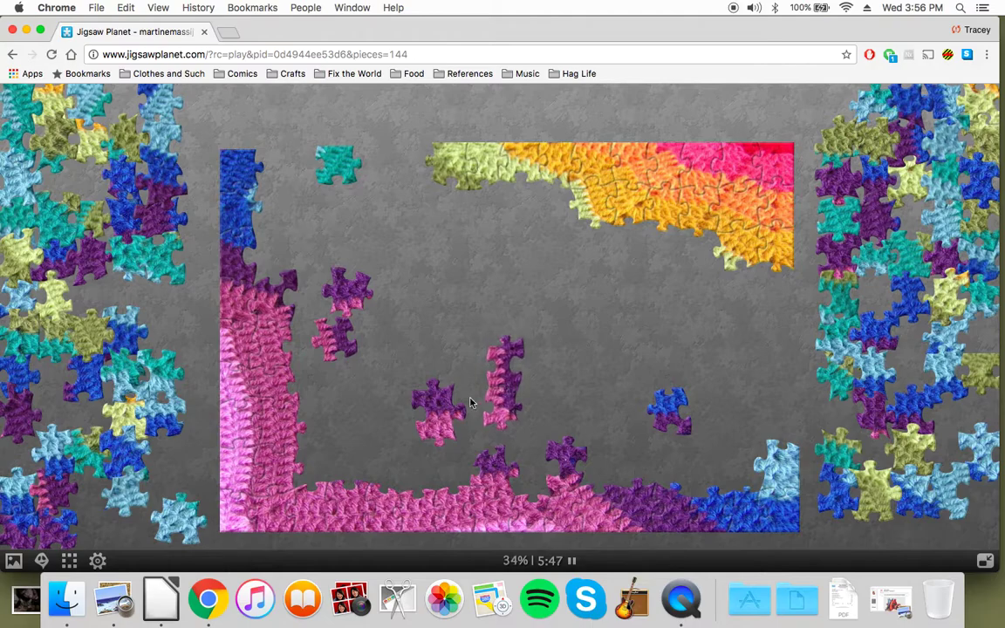
left_click_drag(442, 422, 437, 335)
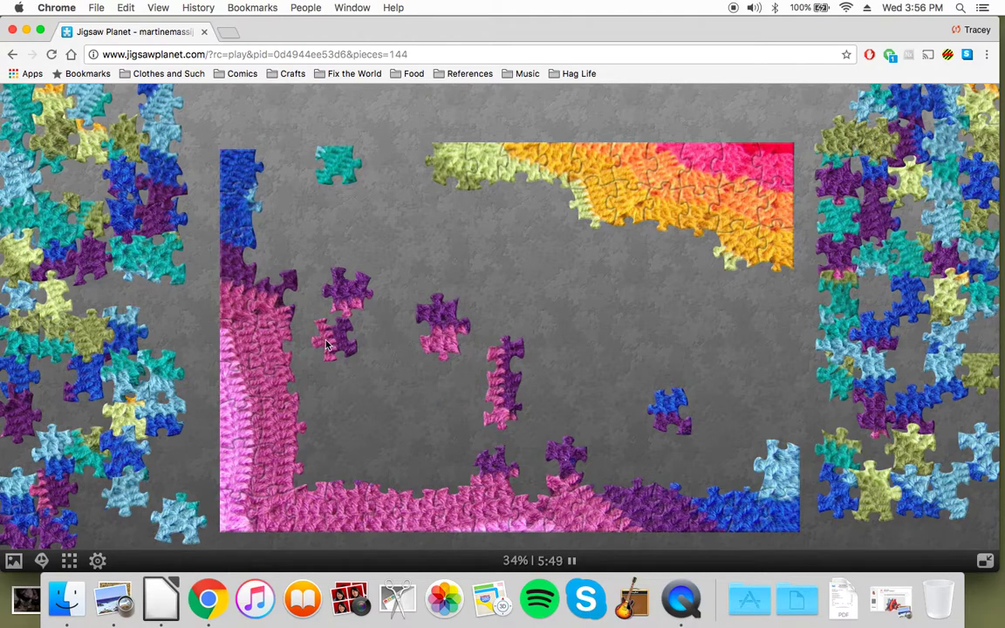
left_click_drag(332, 347, 304, 392)
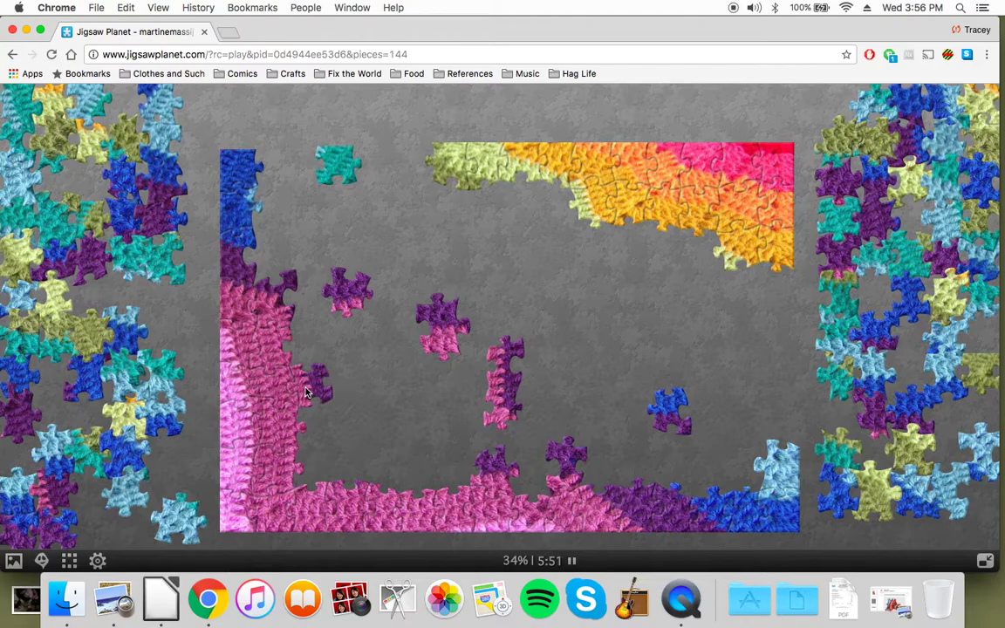
left_click_drag(439, 344, 384, 468)
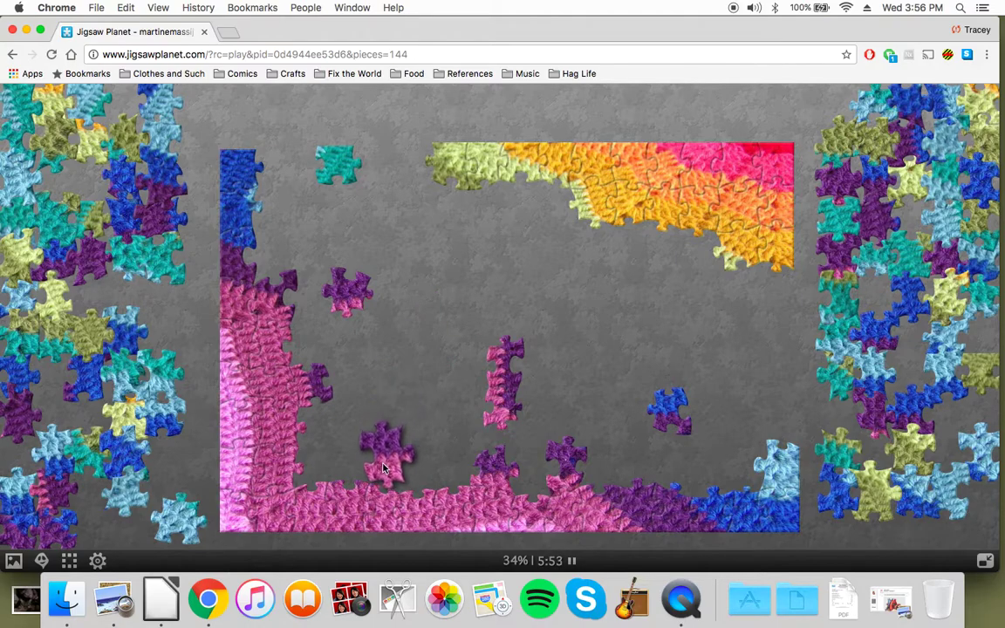
left_click_drag(384, 468, 531, 476)
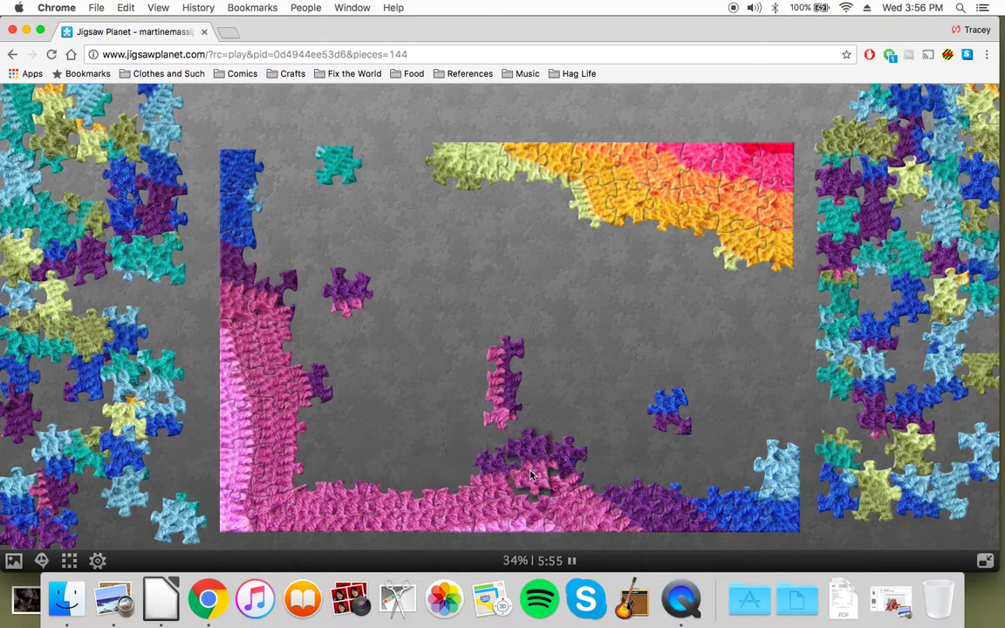
left_click_drag(499, 406, 314, 464)
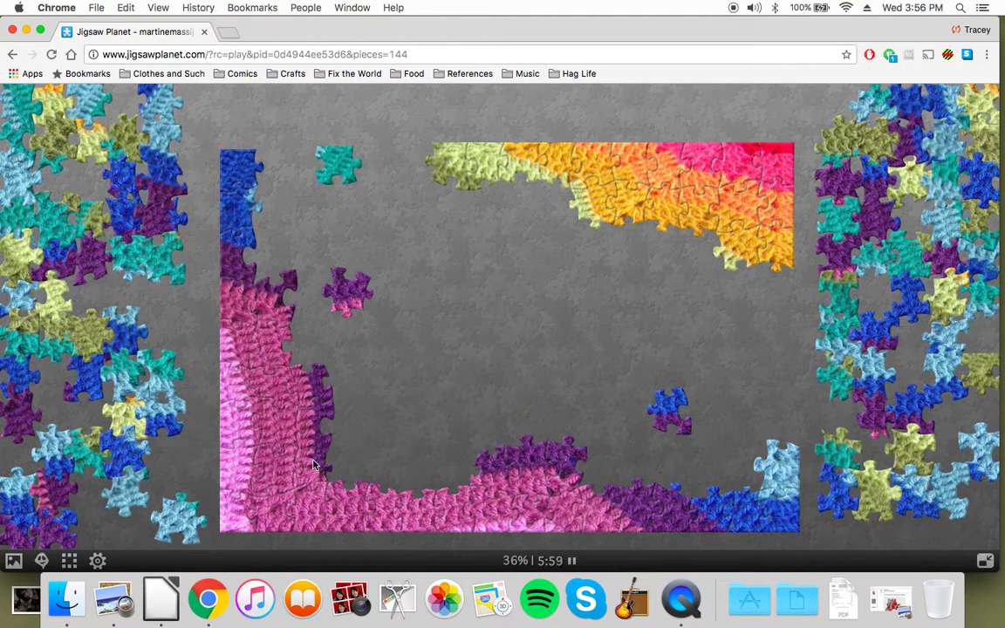
left_click_drag(333, 319, 365, 471)
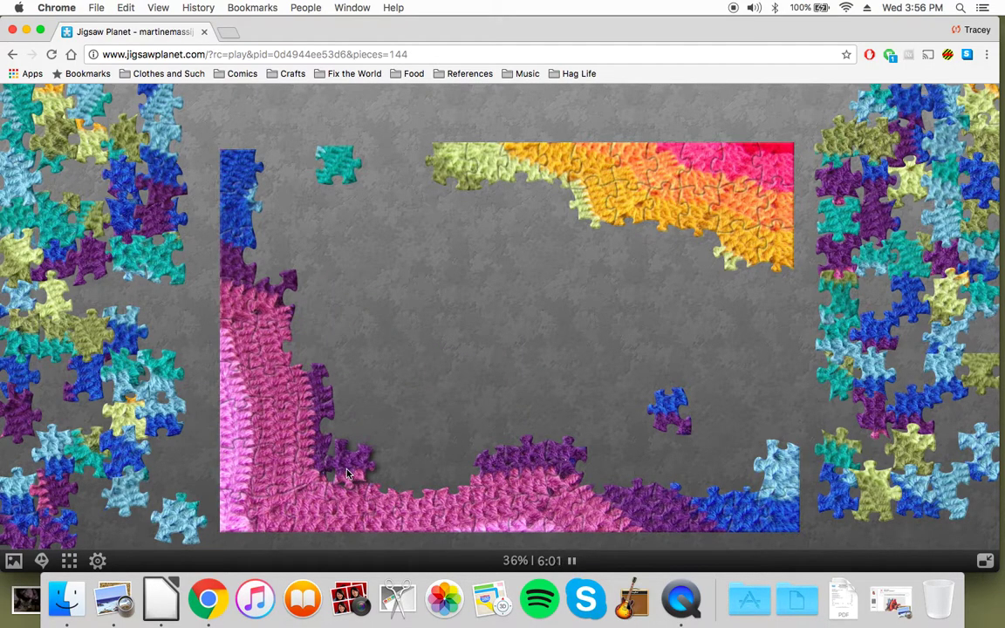
left_click_drag(364, 471, 450, 479)
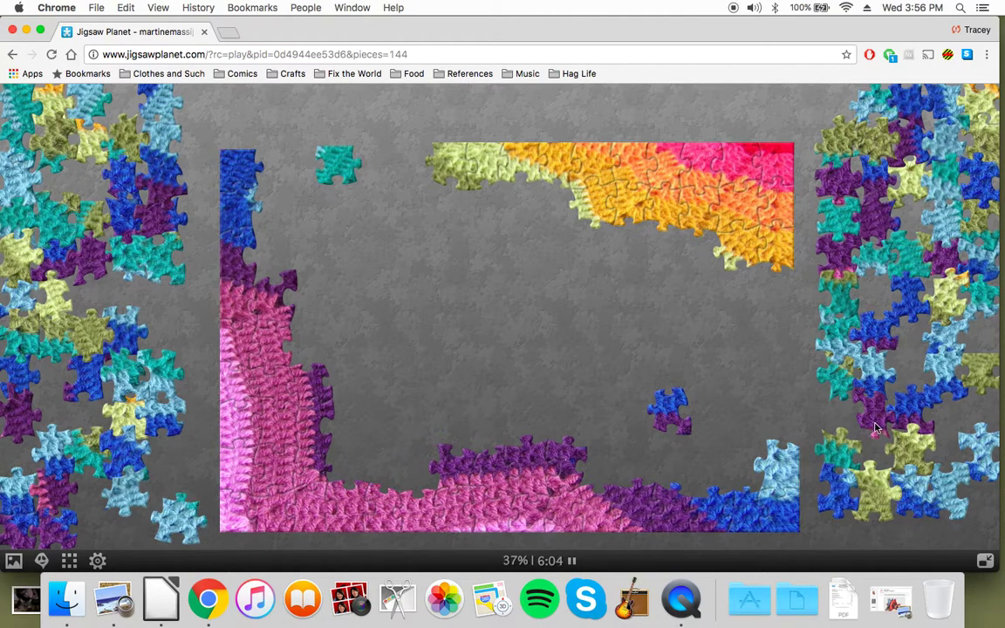
Place more purple pieces along the bottom edge and the pink inner corner
left_click_drag(876, 427, 388, 484)
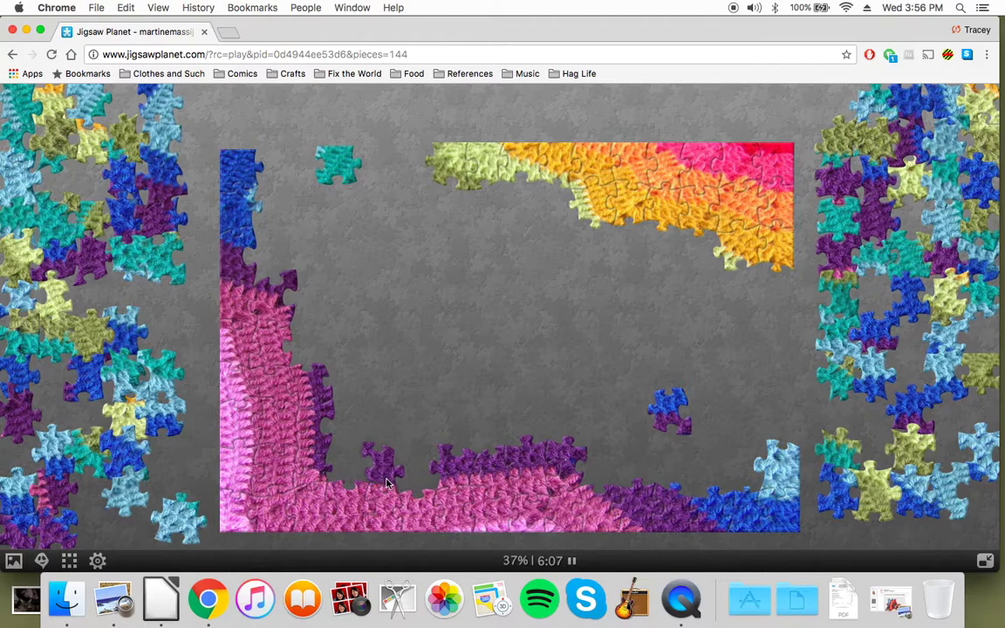
left_click_drag(835, 273, 419, 474)
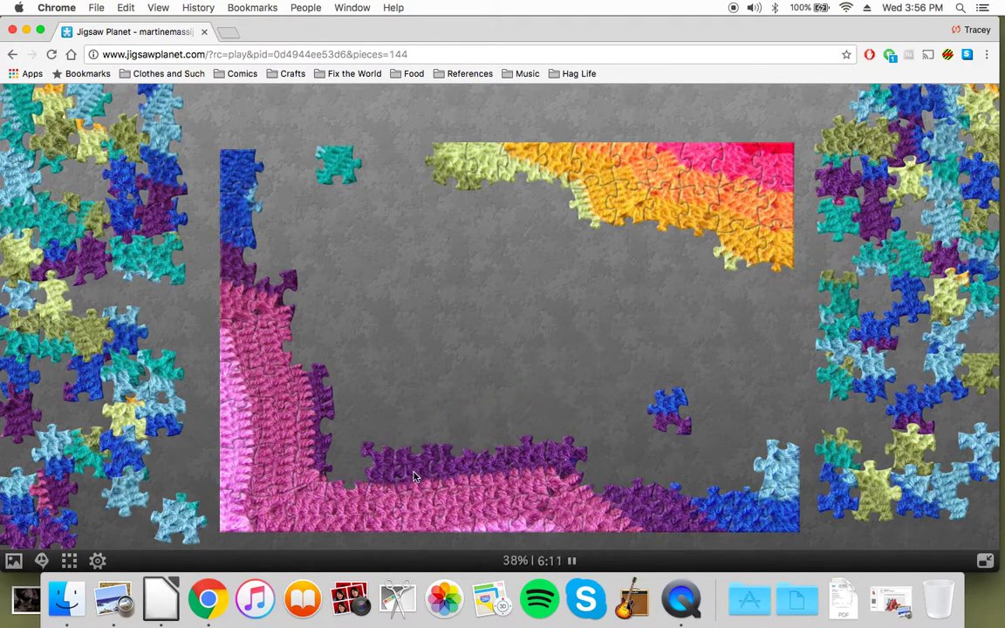
left_click_drag(29, 487, 195, 485)
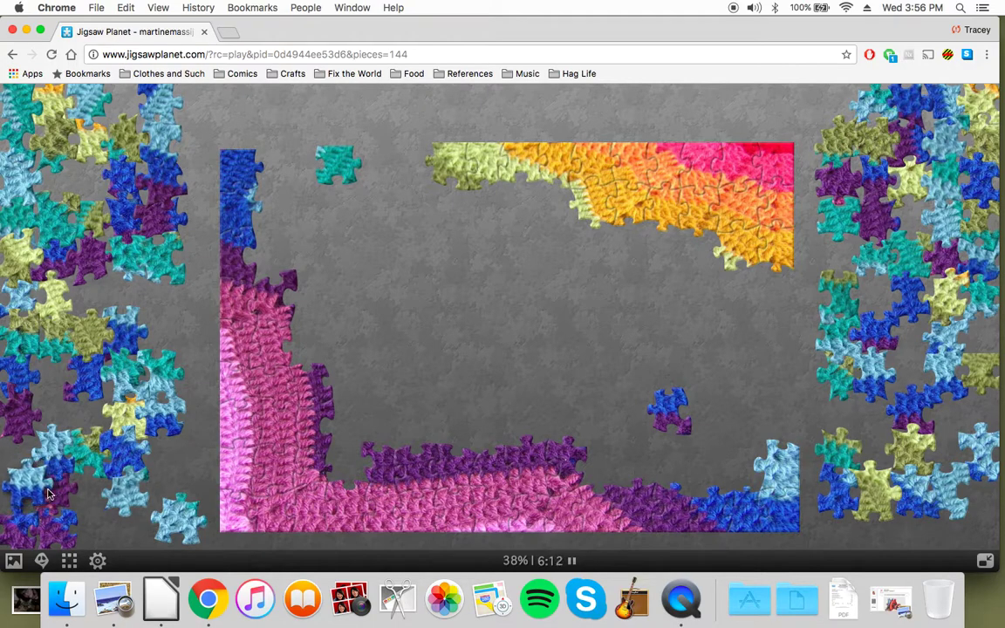
left_click_drag(52, 445, 295, 345)
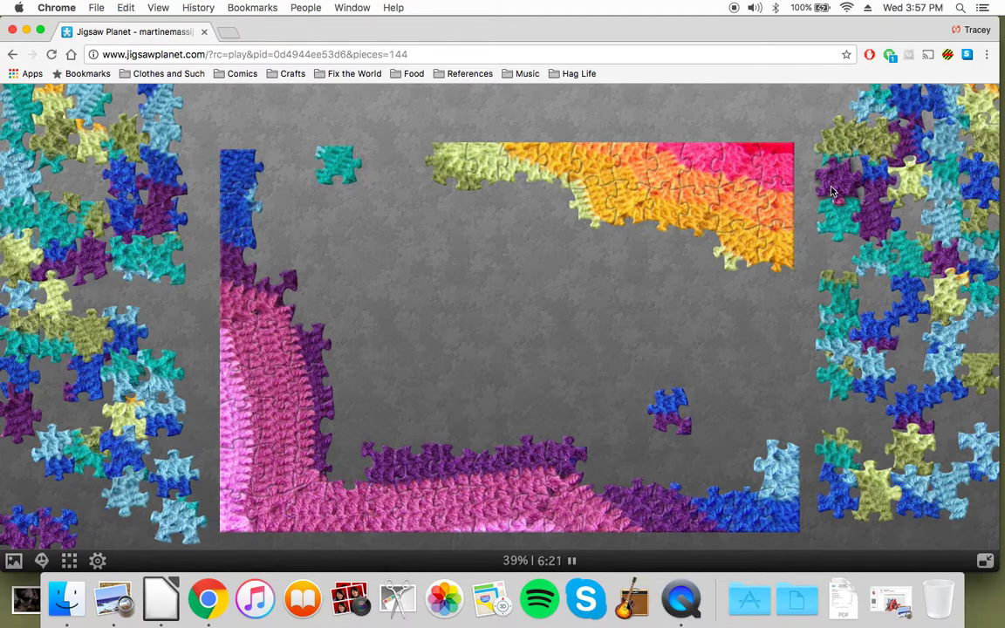
left_click_drag(828, 179, 344, 474)
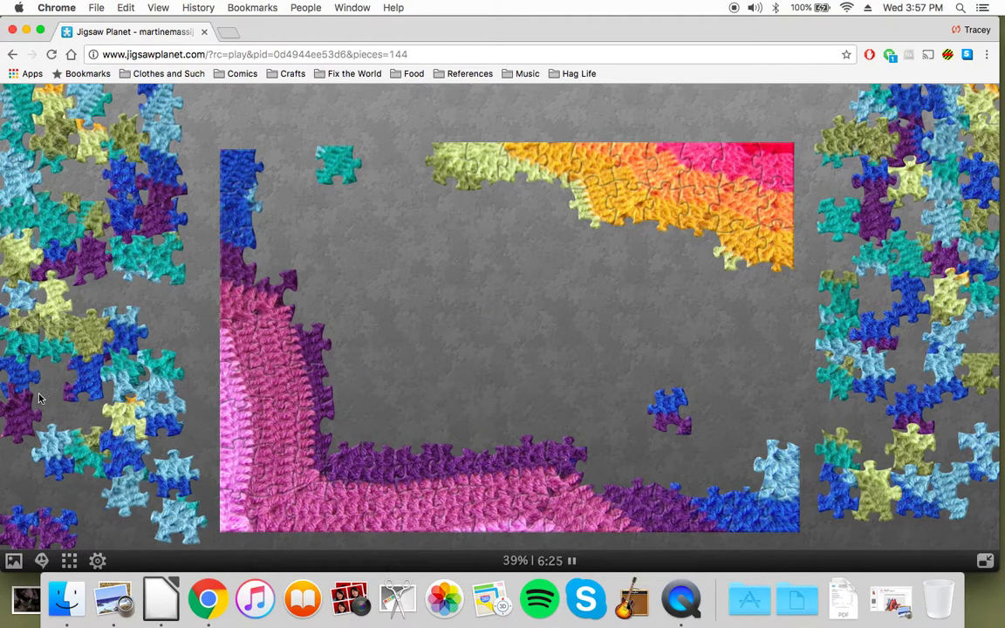
left_click_drag(28, 407, 312, 303)
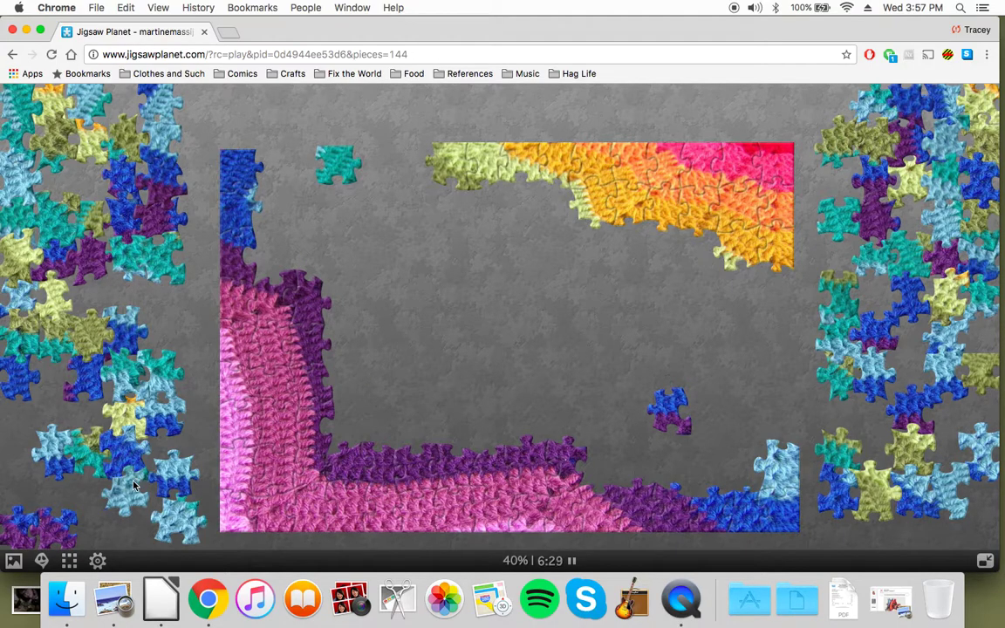
Arrange the loose pieces, then add purple and blue pieces to the bottom band
left_click(69, 560)
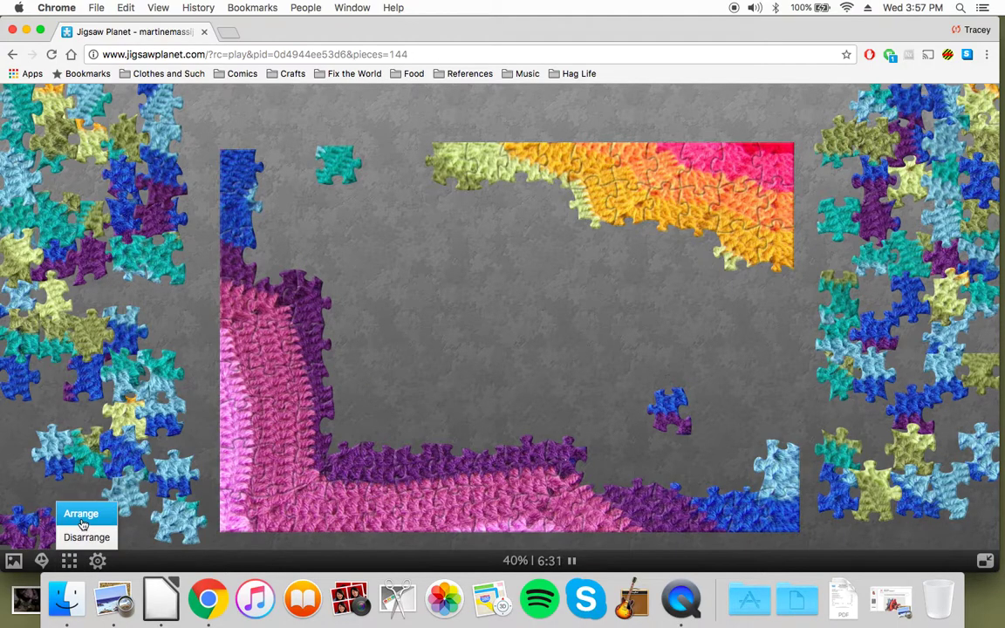
left_click(83, 523)
mouse_move(61, 314)
left_mouse_down()
mouse_move(586, 443)
mouse_move(599, 475)
left_mouse_up()
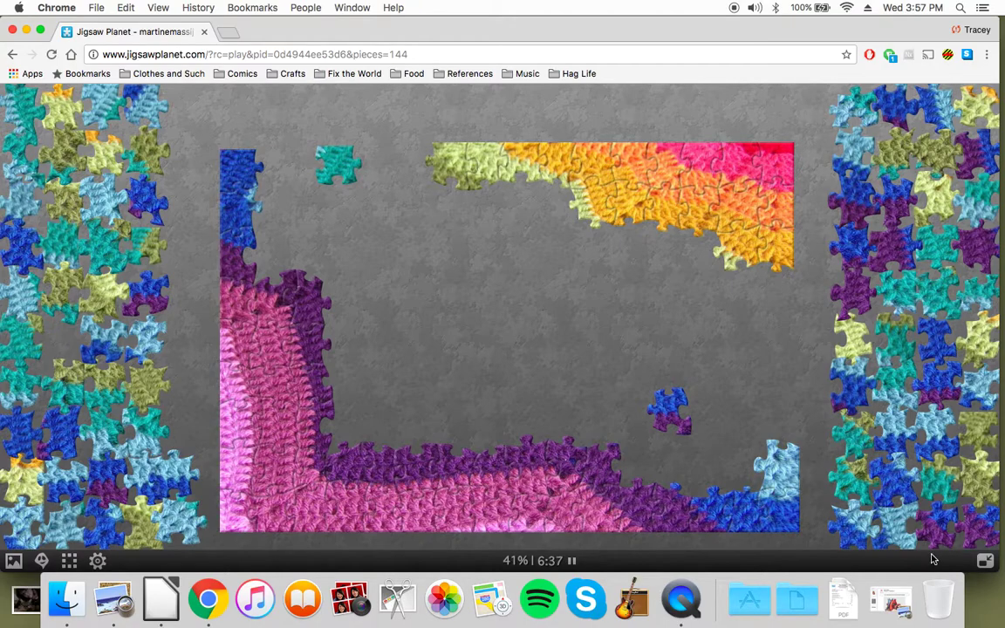
mouse_move(841, 473)
left_mouse_down()
mouse_move(325, 279)
mouse_move(460, 447)
mouse_move(380, 442)
left_mouse_up()
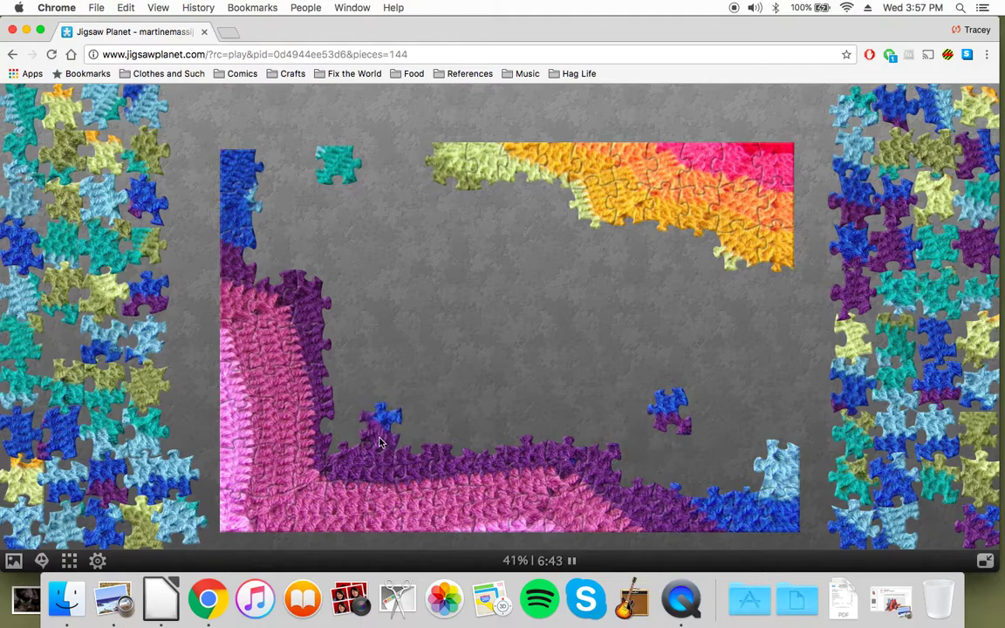
mouse_move(107, 436)
left_mouse_down()
mouse_move(368, 276)
mouse_move(375, 286)
left_mouse_up()
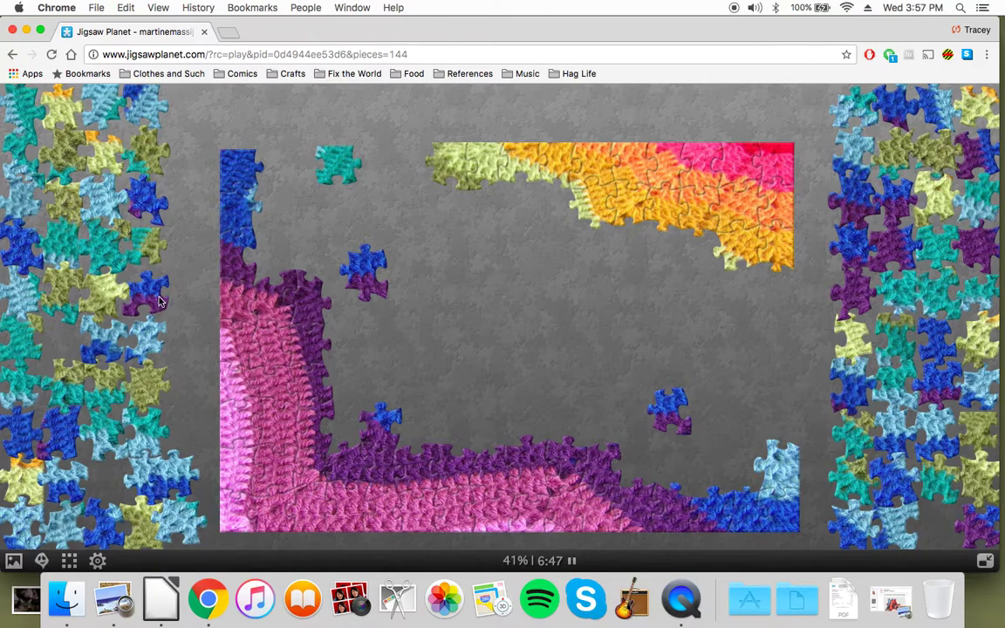
left_click_drag(159, 301, 540, 430)
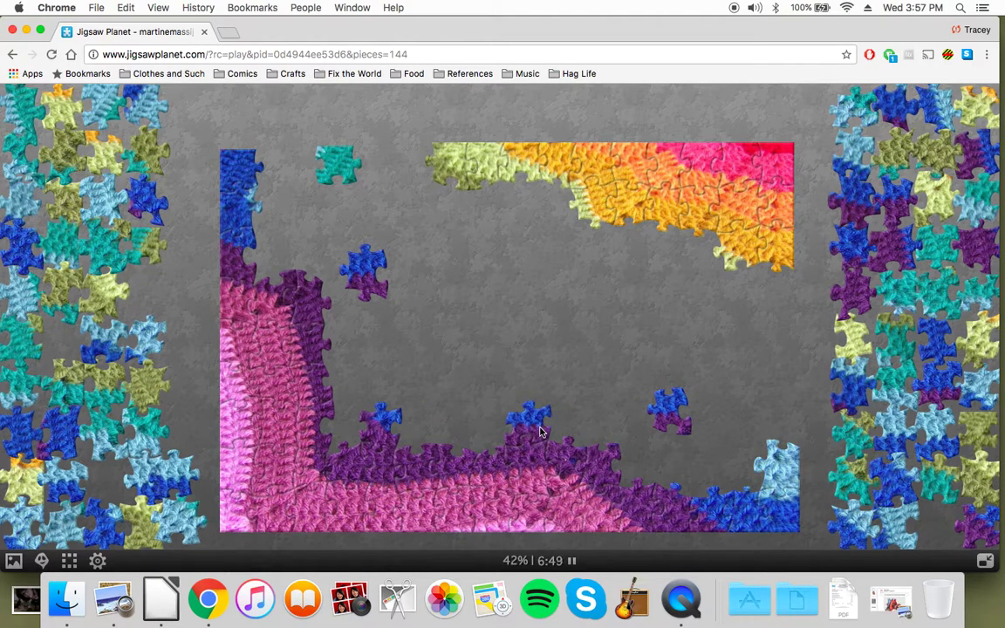
left_click_drag(658, 425, 567, 432)
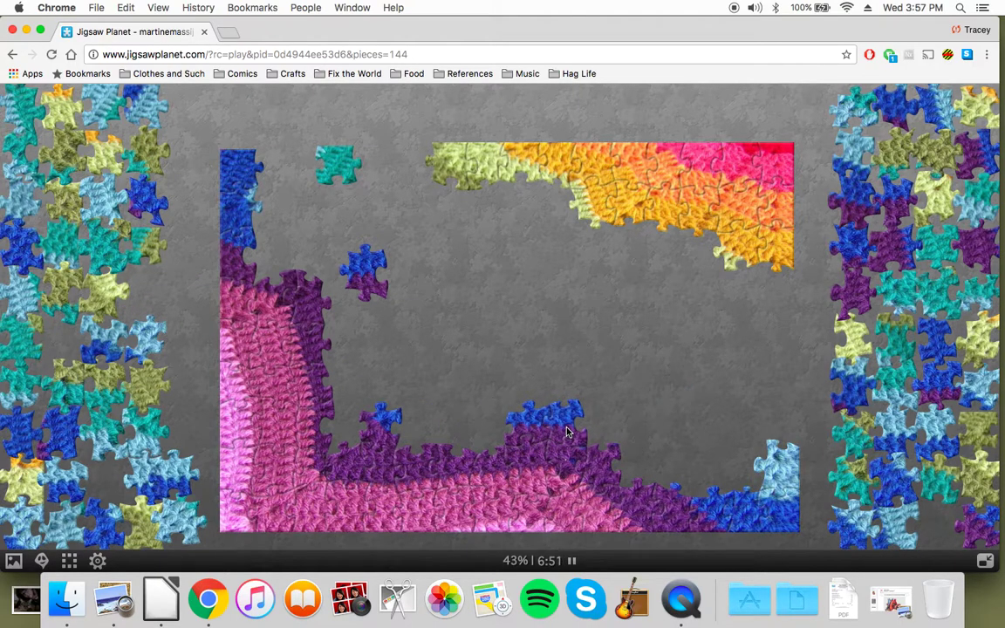
Fill the purple left band and attach blue pieces to the blue left column
left_click_drag(859, 291, 353, 419)
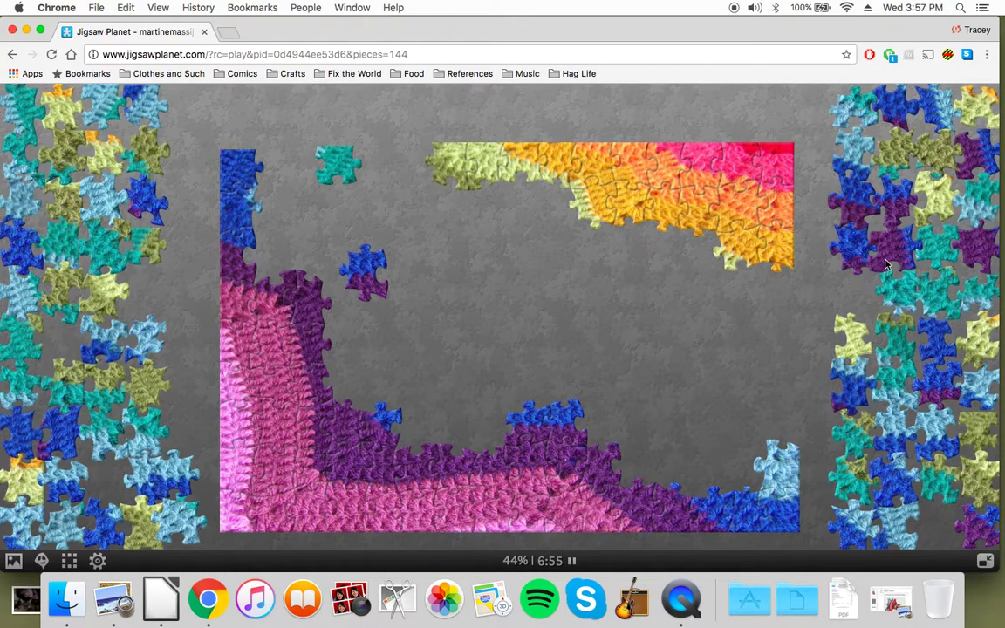
mouse_move(885, 264)
left_mouse_down()
mouse_move(356, 340)
mouse_move(351, 355)
left_mouse_up()
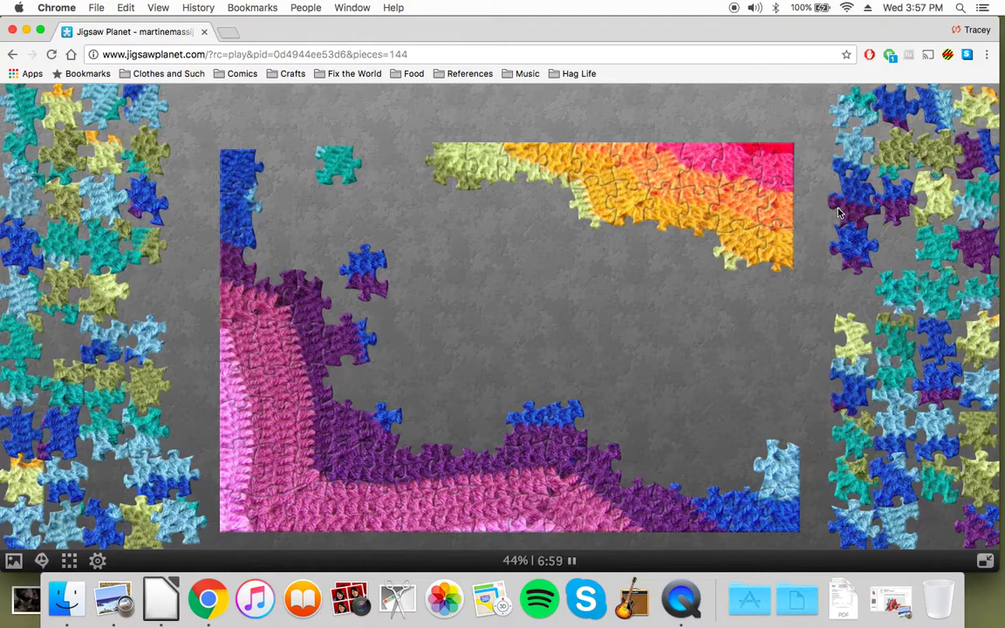
mouse_move(836, 225)
left_mouse_down()
mouse_move(275, 271)
mouse_move(246, 239)
left_mouse_up()
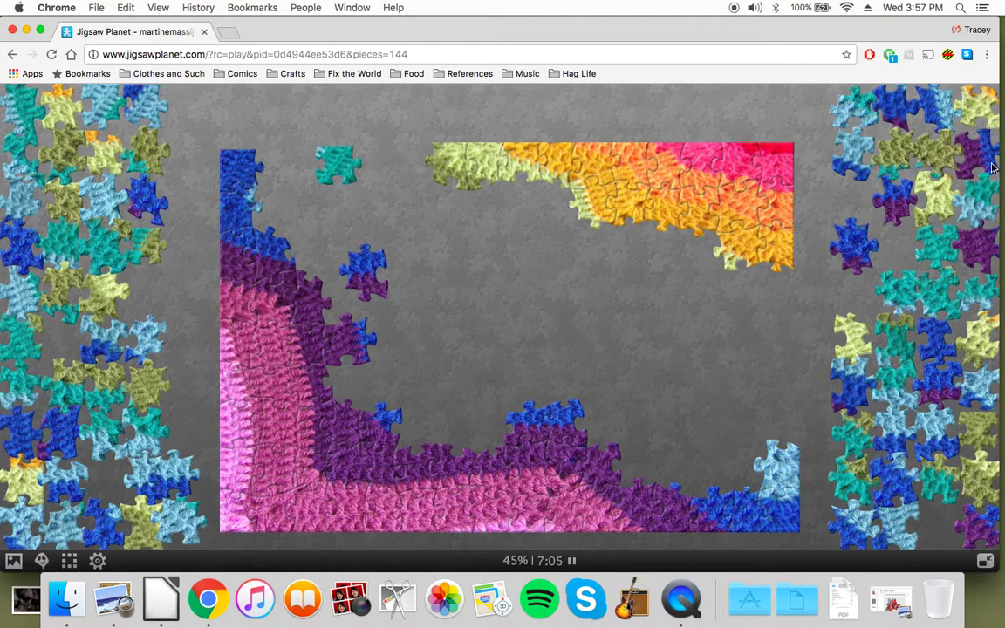
mouse_move(992, 168)
left_mouse_down()
mouse_move(574, 421)
mouse_move(363, 316)
left_mouse_up()
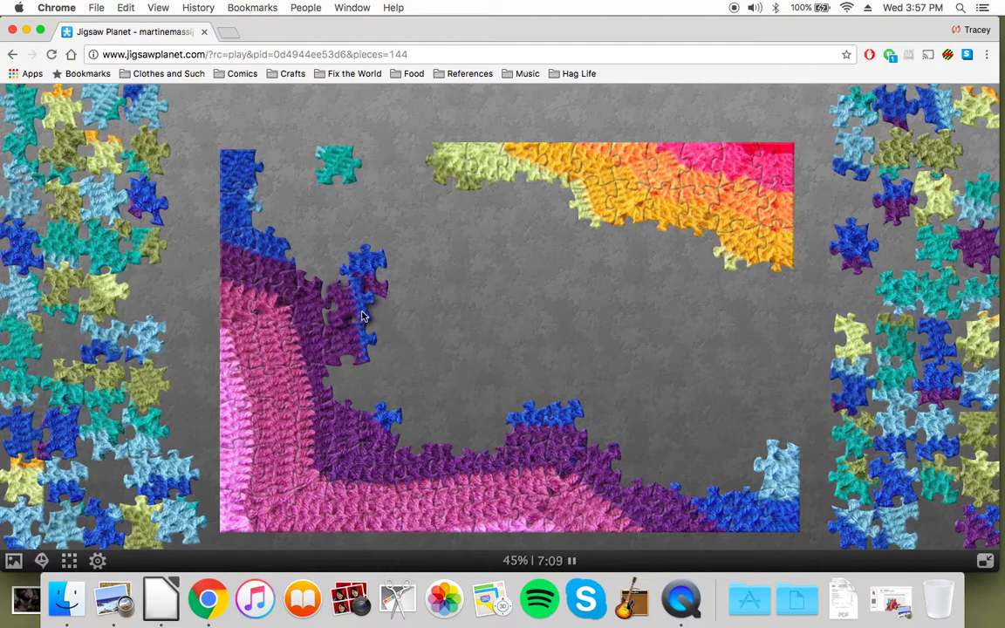
mouse_move(365, 261)
left_mouse_down()
mouse_move(330, 254)
mouse_move(425, 345)
left_mouse_up()
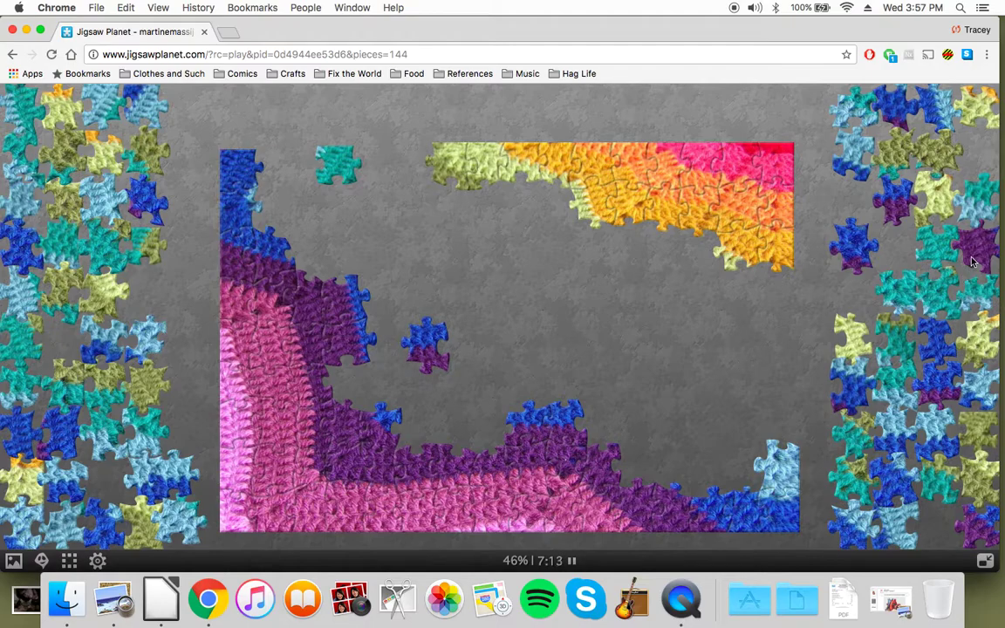
left_click_drag(879, 228, 349, 357)
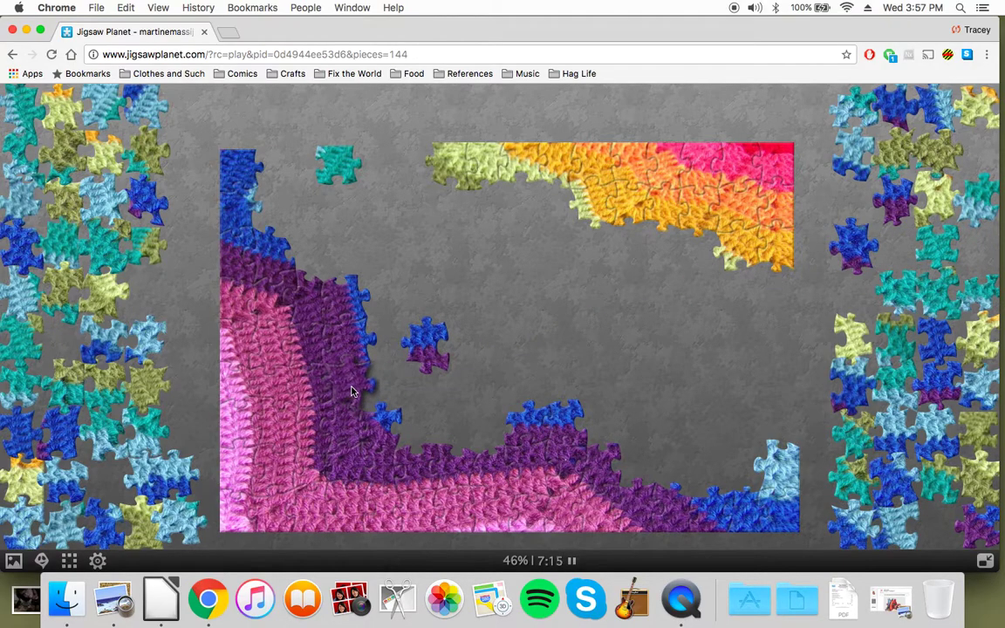
left_click_drag(433, 355, 464, 436)
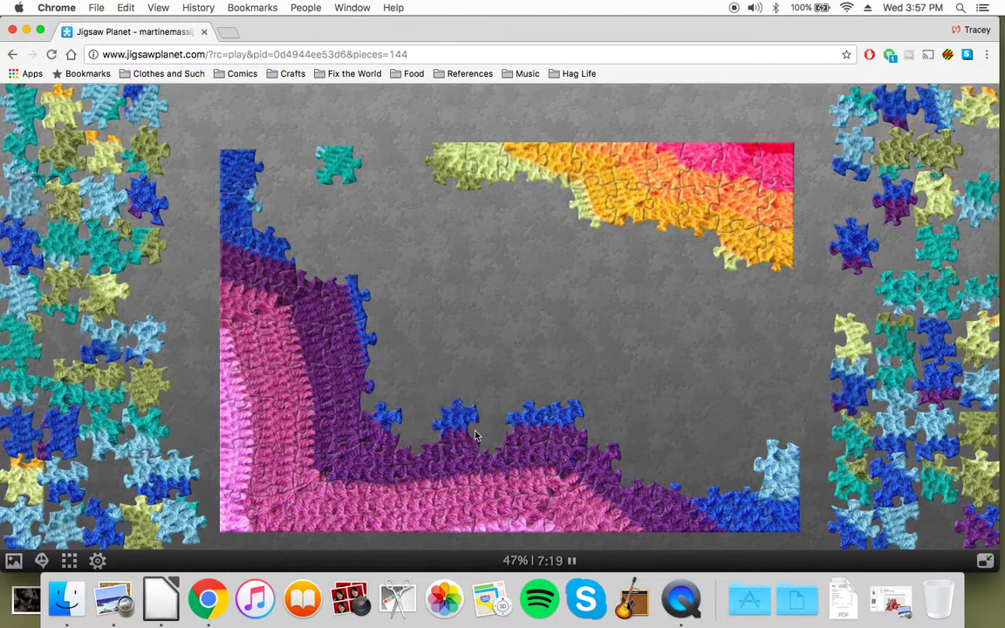
Add blue and blue-purple pieces along the blue edge and lower purple band
left_click_drag(138, 204, 667, 473)
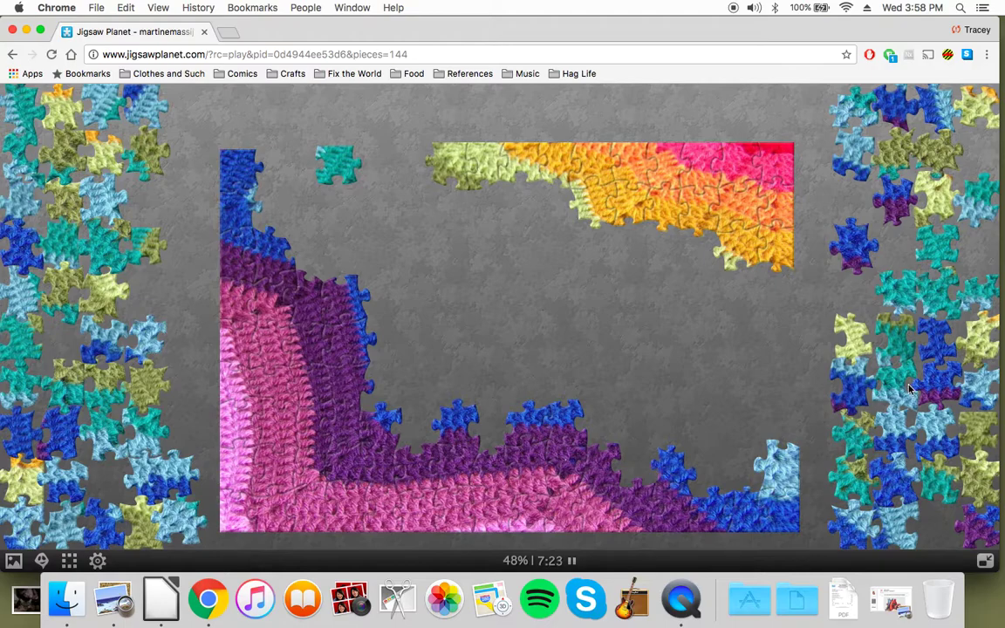
left_click_drag(909, 390, 420, 432)
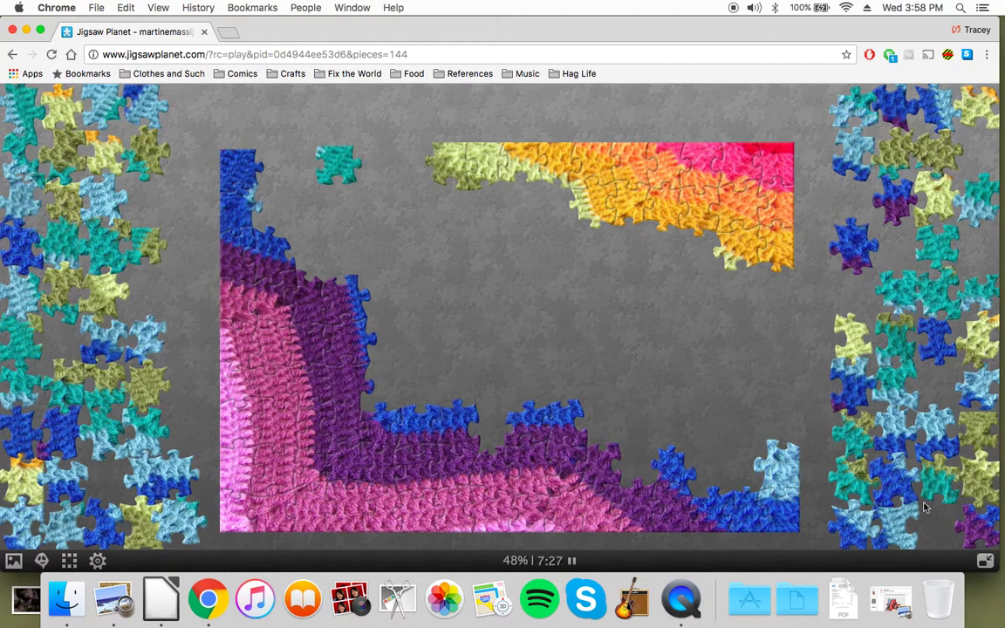
mouse_move(990, 538)
left_mouse_down()
mouse_move(648, 464)
mouse_move(646, 476)
left_mouse_up()
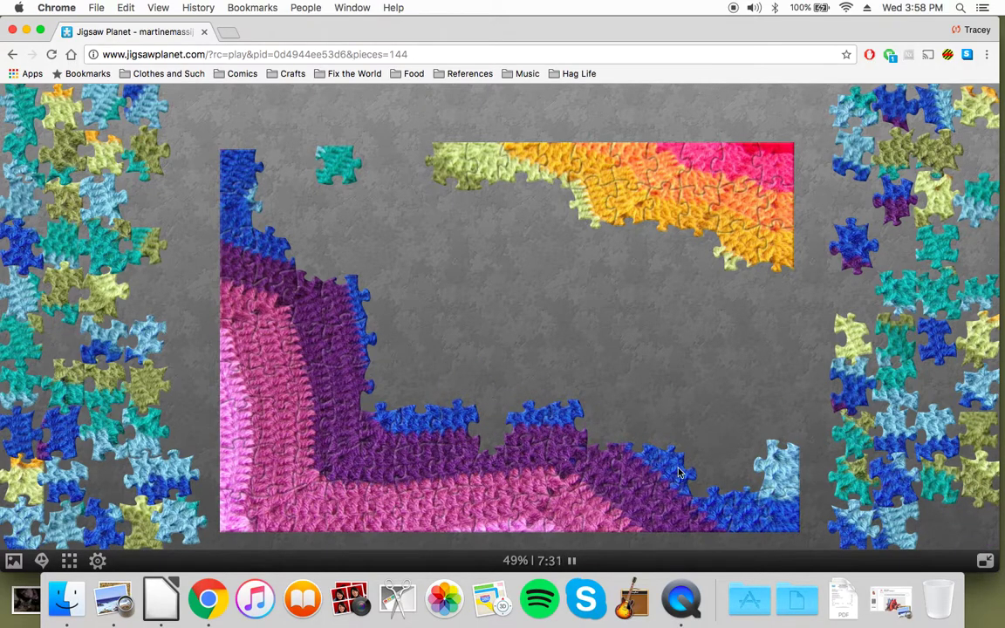
left_click_drag(895, 297, 478, 425)
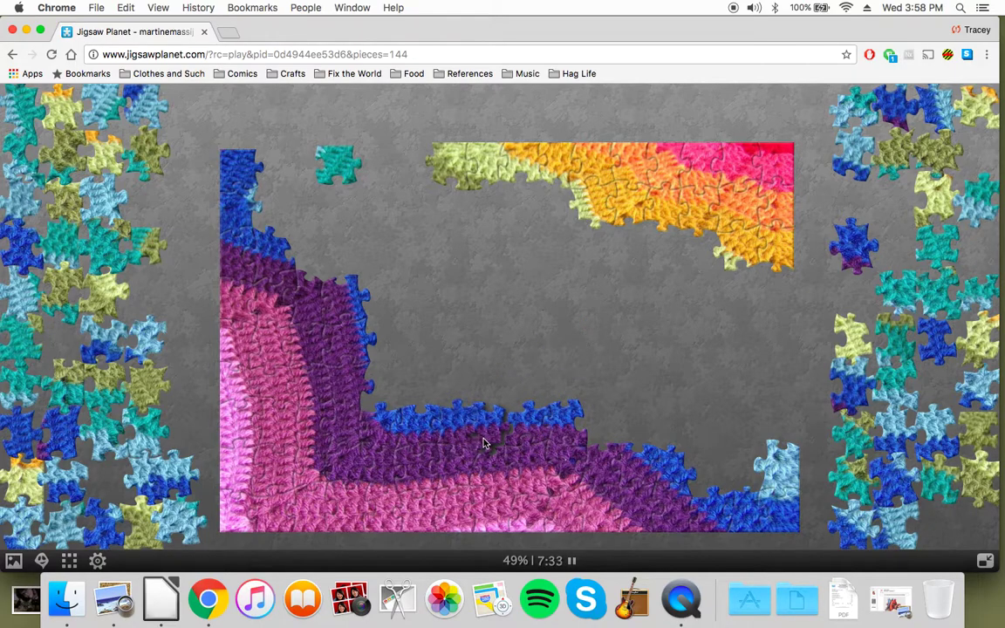
left_click_drag(852, 269, 597, 440)
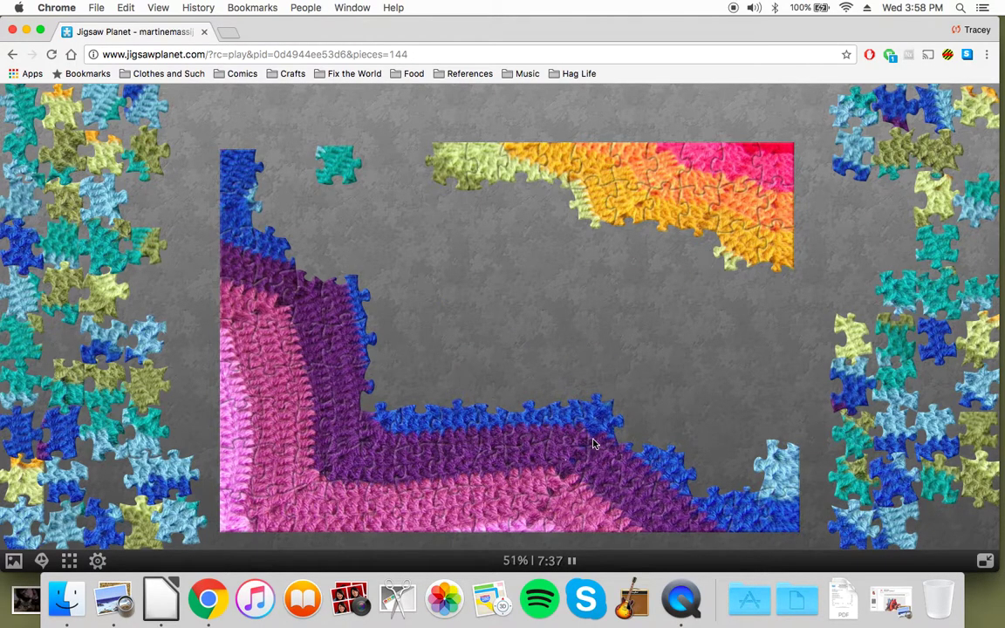
left_click_drag(898, 116, 311, 264)
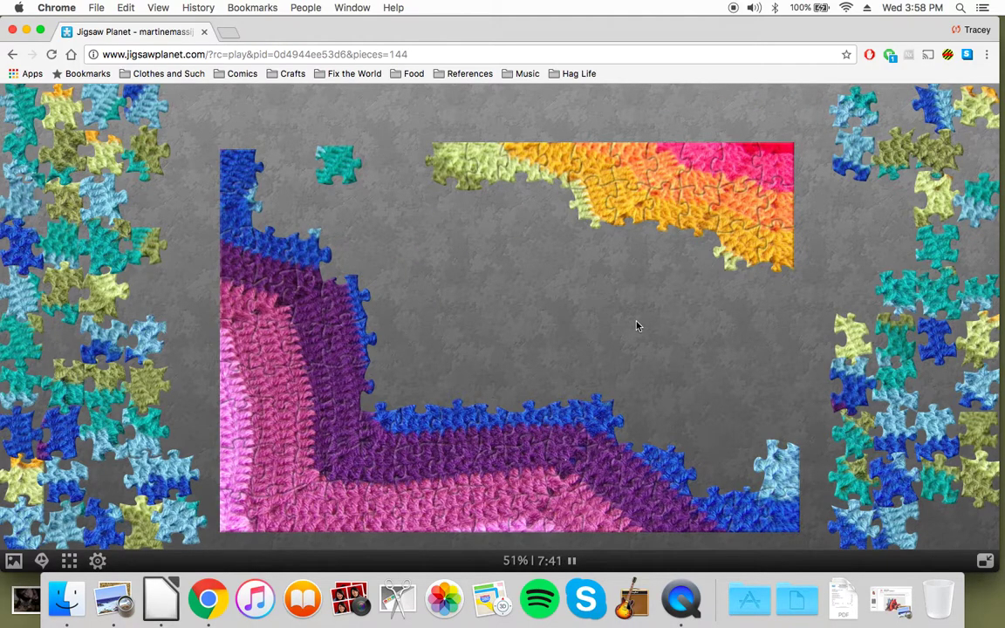
Snap seven blue pieces into the blue band and a light-blue piece at its top
mouse_move(907, 386)
left_mouse_down()
mouse_move(641, 435)
mouse_move(345, 268)
left_mouse_up()
left_click_drag(61, 396, 393, 388)
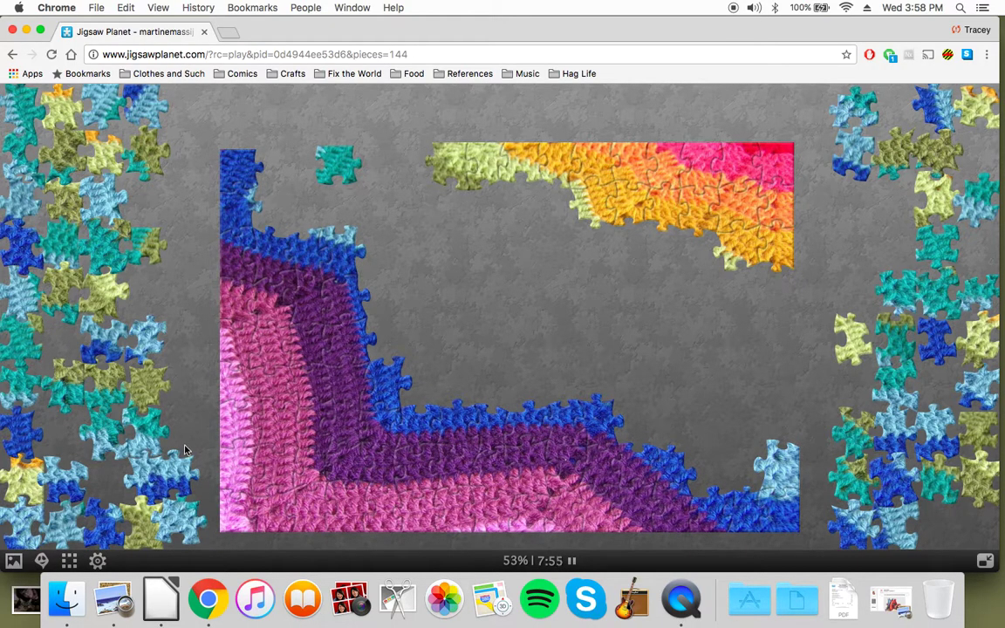
mouse_move(114, 500)
left_mouse_down()
mouse_move(419, 367)
mouse_move(425, 377)
left_mouse_up()
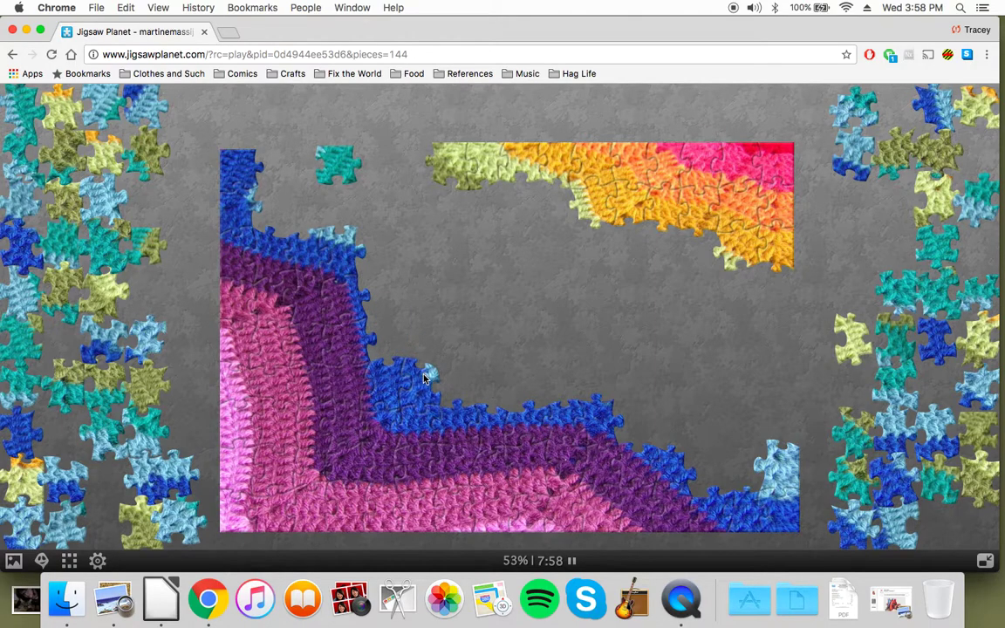
mouse_move(22, 228)
left_mouse_down()
mouse_move(386, 346)
mouse_move(578, 388)
mouse_move(635, 433)
left_mouse_up()
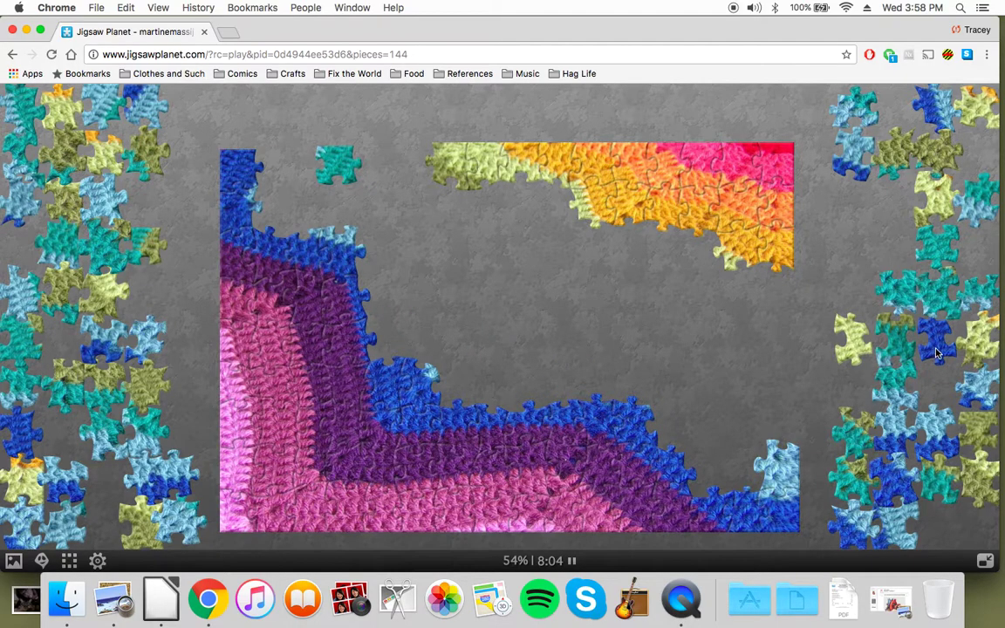
mouse_move(936, 353)
left_mouse_down()
mouse_move(672, 431)
mouse_move(448, 358)
mouse_move(485, 397)
mouse_move(383, 353)
left_mouse_up()
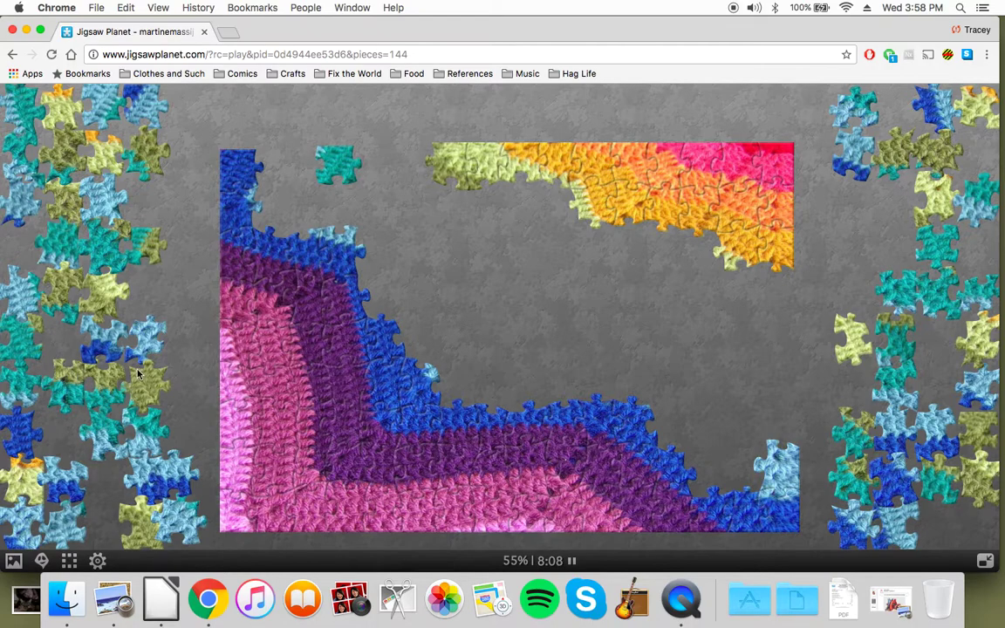
left_click_drag(31, 433, 389, 296)
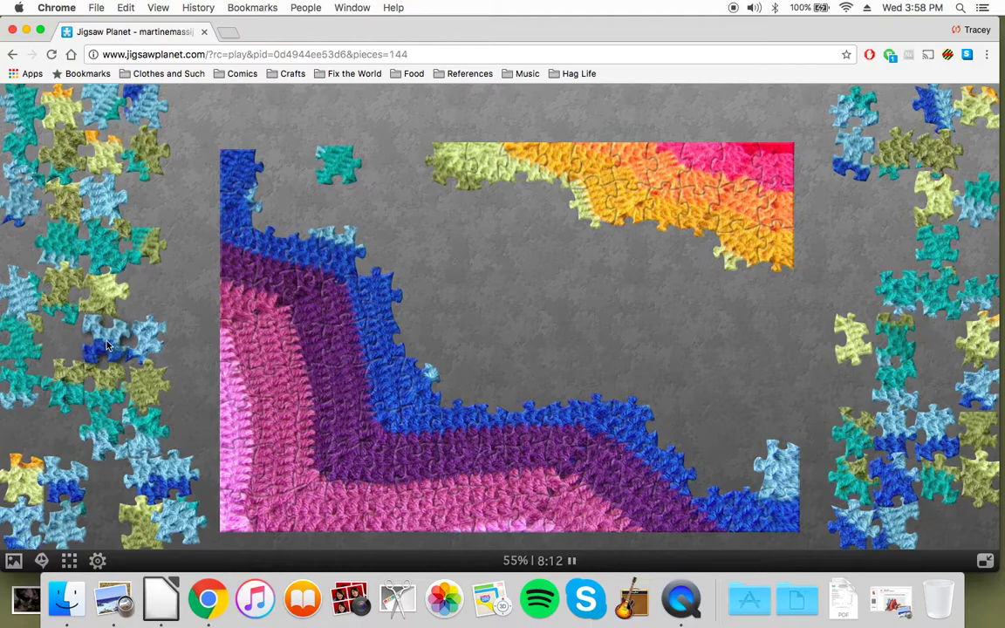
left_click_drag(107, 346, 378, 259)
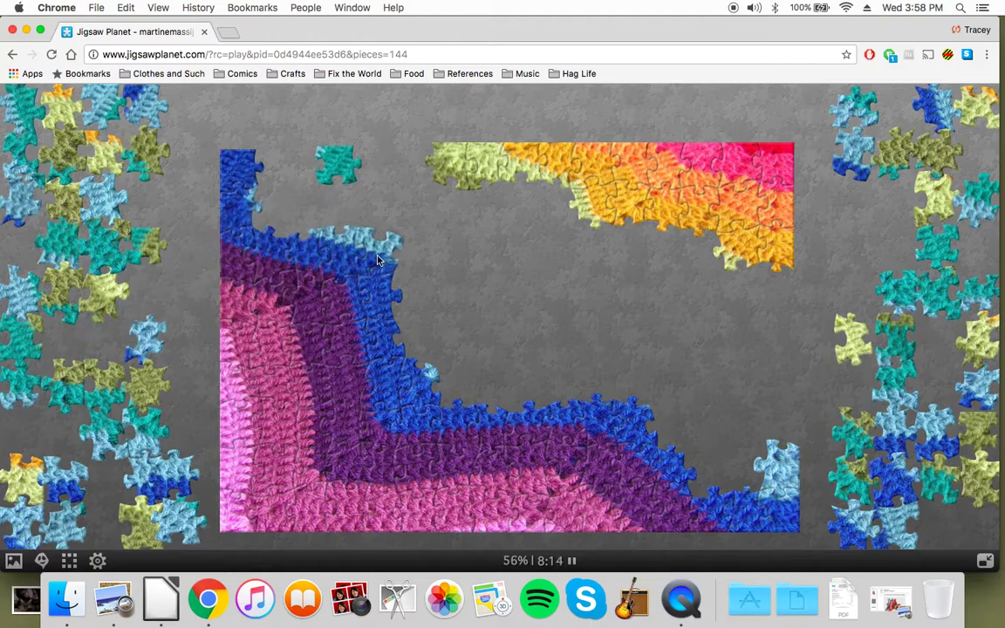
left_click_drag(133, 103, 287, 174)
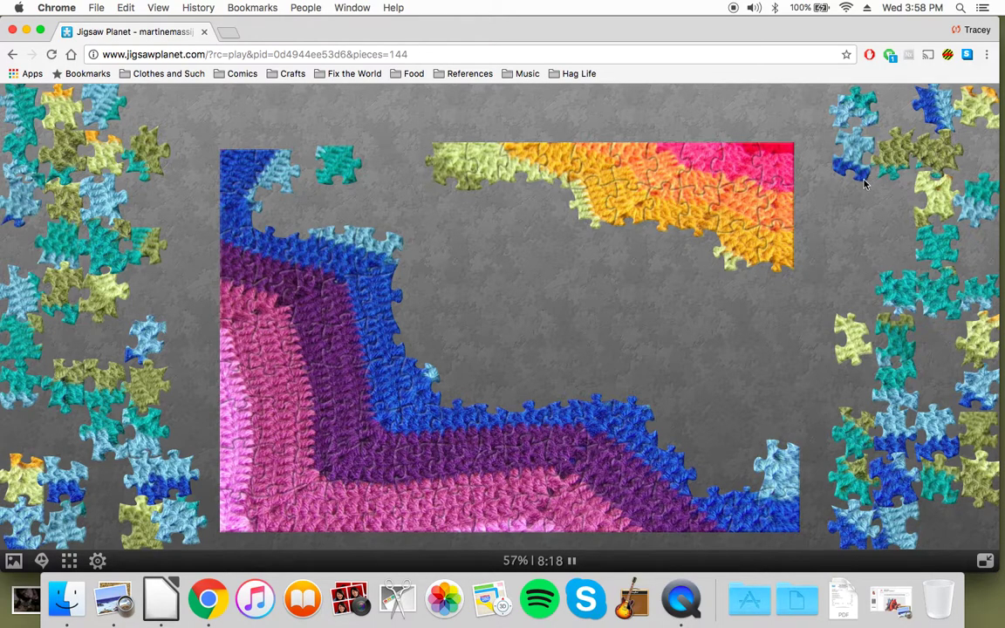
Fit yellow-green, teal and light-blue pieces along the top-left edge, reaching 60%
mouse_move(872, 384)
left_mouse_down()
mouse_move(406, 155)
mouse_move(421, 157)
left_mouse_up()
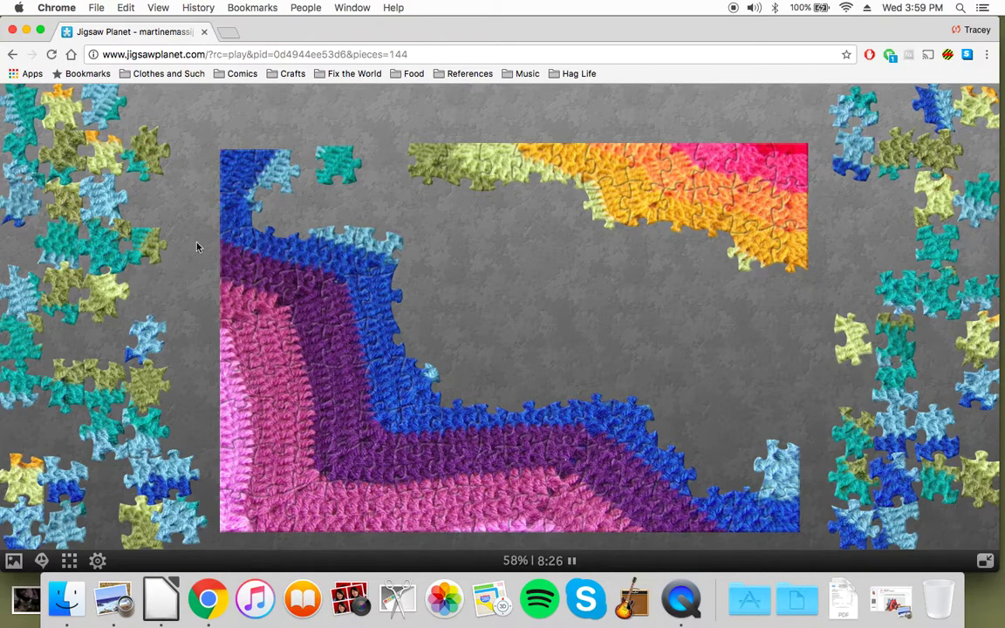
left_click_drag(131, 226, 392, 167)
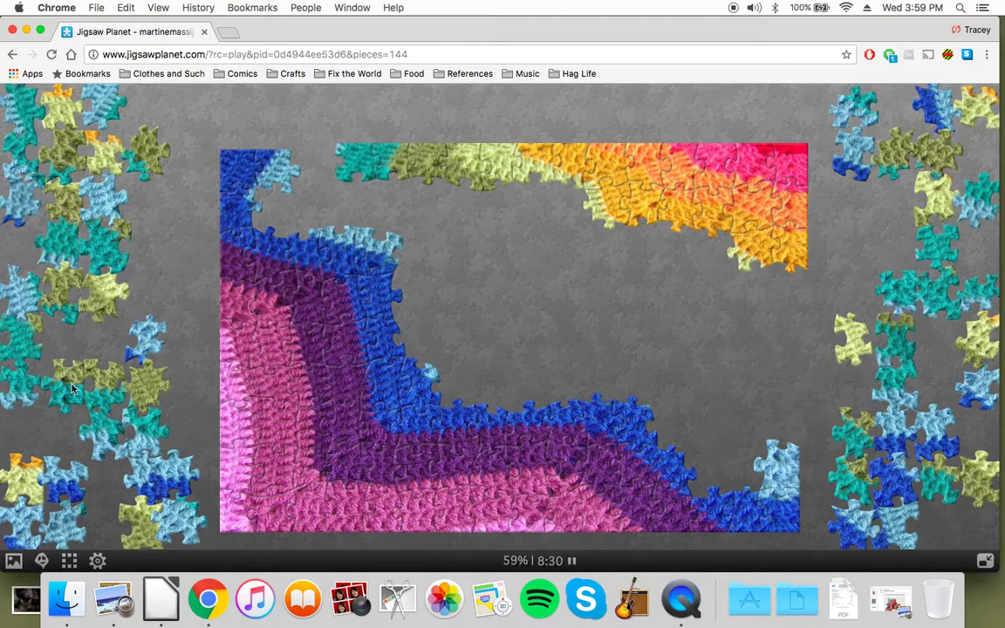
left_click_drag(72, 390, 787, 334)
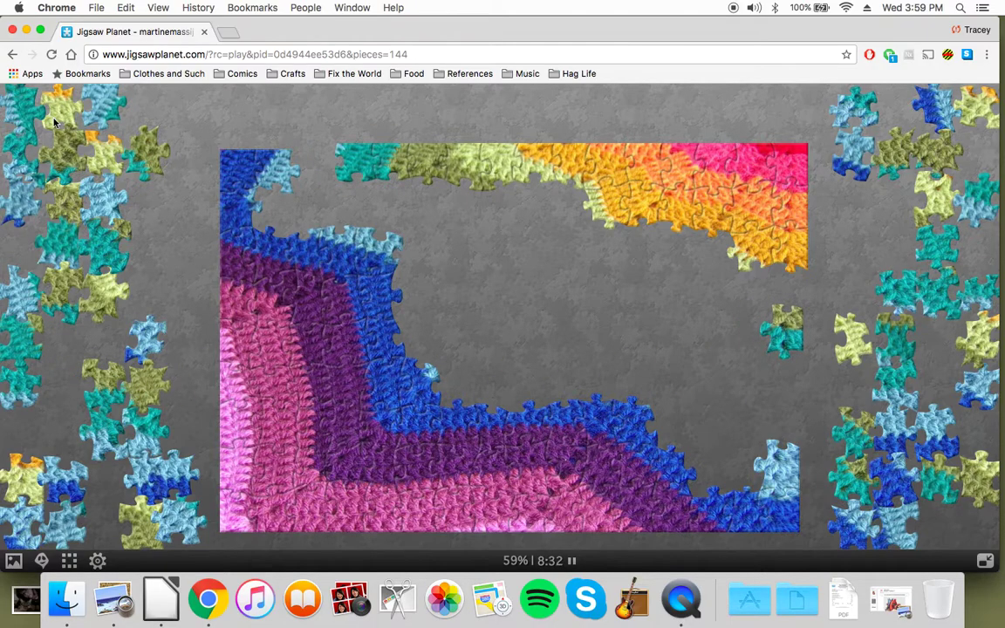
mouse_move(86, 114)
left_mouse_down()
mouse_move(303, 177)
mouse_move(344, 178)
left_mouse_up()
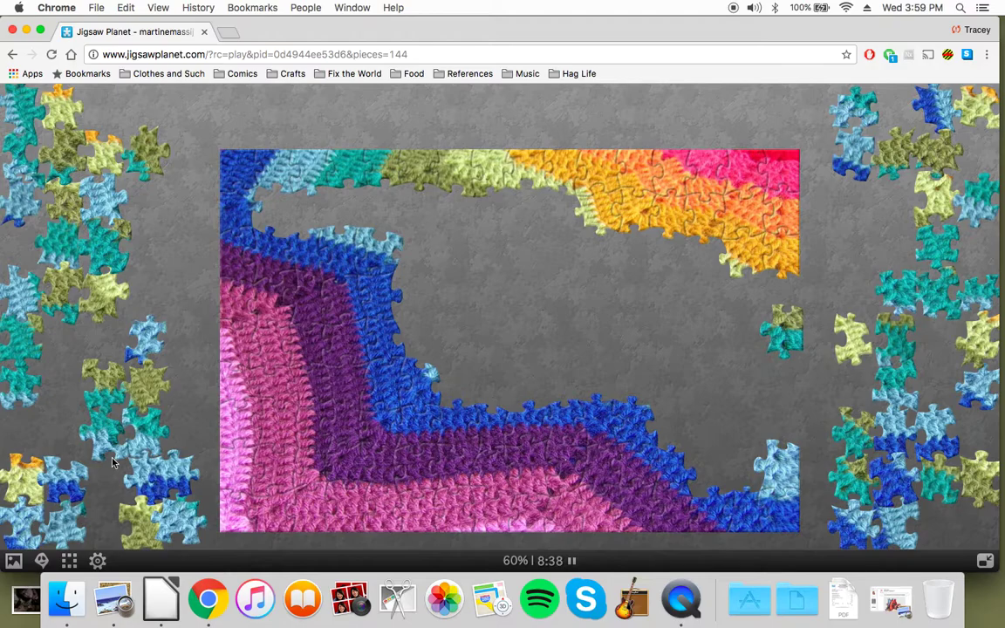
Arrange loose pieces into side rows and join olive and yellow-green pieces down the right edge
left_click(69, 560)
left_click(91, 516)
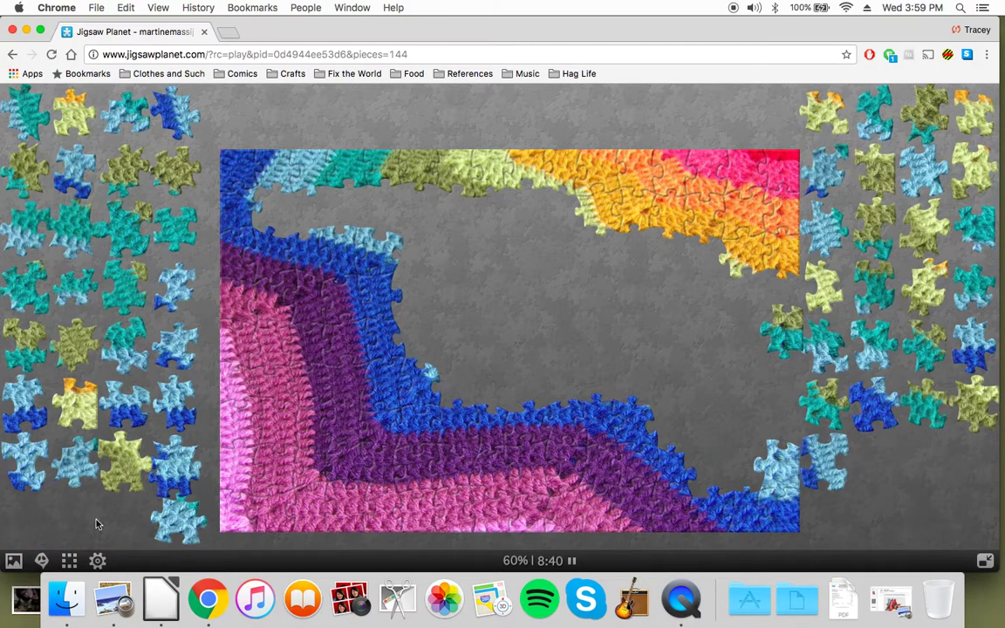
mouse_move(874, 194)
left_mouse_down()
mouse_move(778, 328)
mouse_move(780, 349)
left_mouse_up()
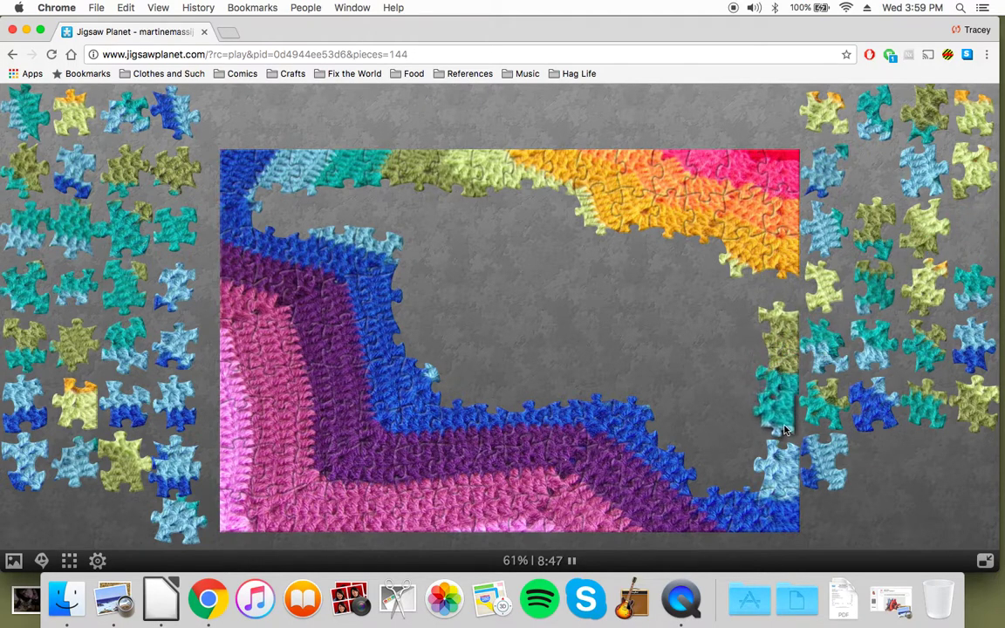
left_click_drag(787, 427, 788, 439)
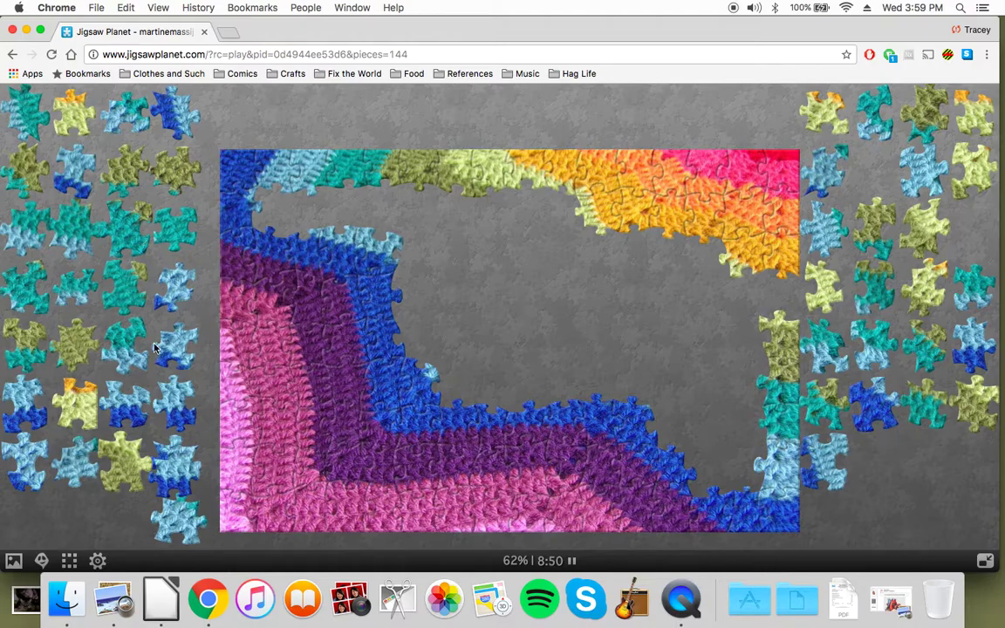
left_click_drag(87, 403, 779, 293)
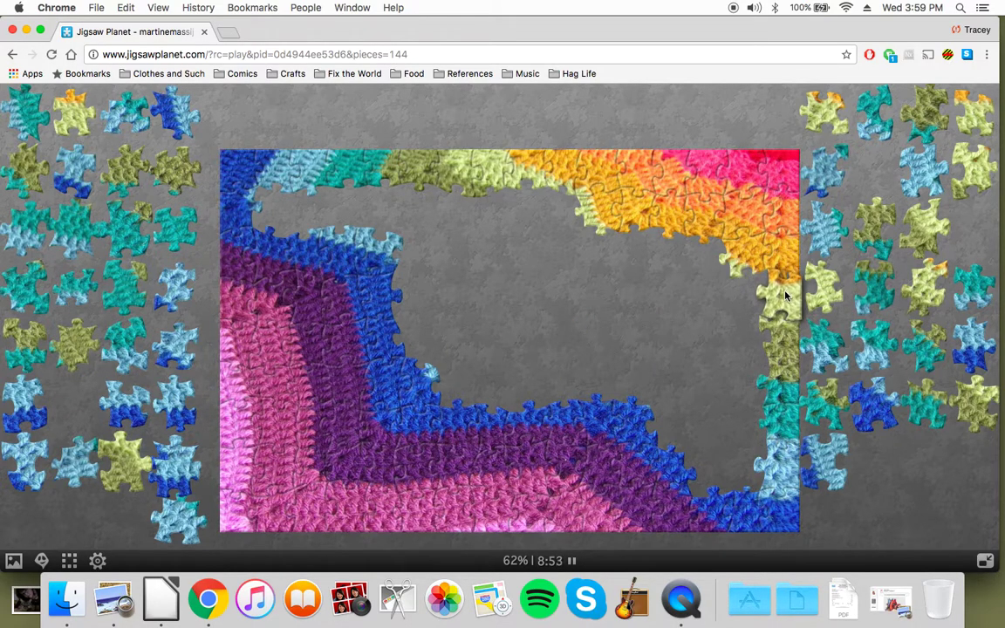
Fit six blue pieces into the blue band's upper-left and lower-right edges
mouse_move(872, 403)
left_mouse_down()
mouse_move(708, 460)
mouse_move(783, 462)
left_mouse_up()
mouse_move(978, 369)
left_mouse_down()
mouse_move(288, 225)
mouse_move(642, 421)
mouse_move(499, 403)
left_mouse_up()
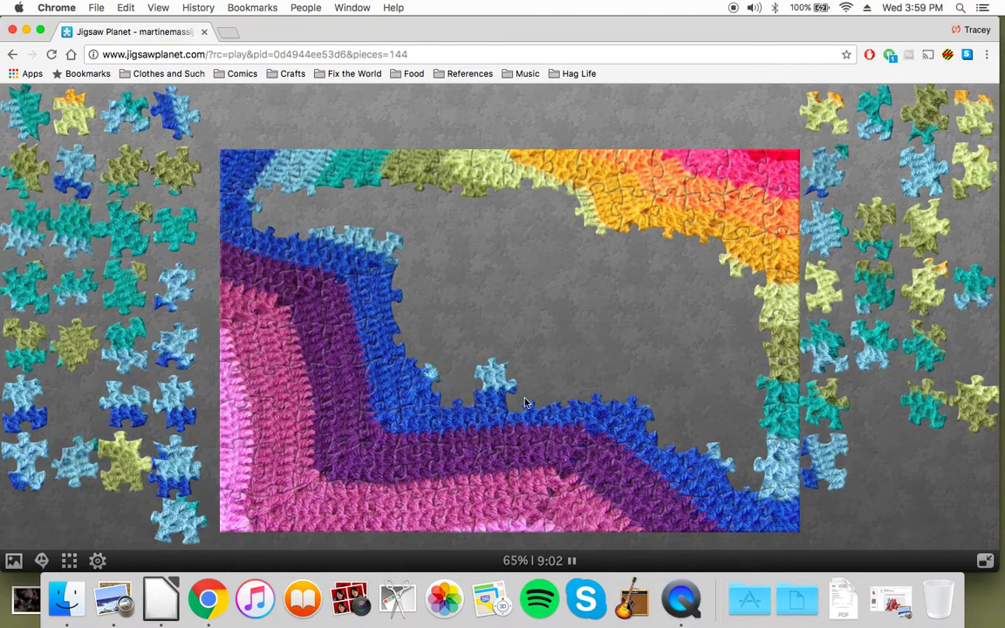
left_click_drag(174, 129, 413, 349)
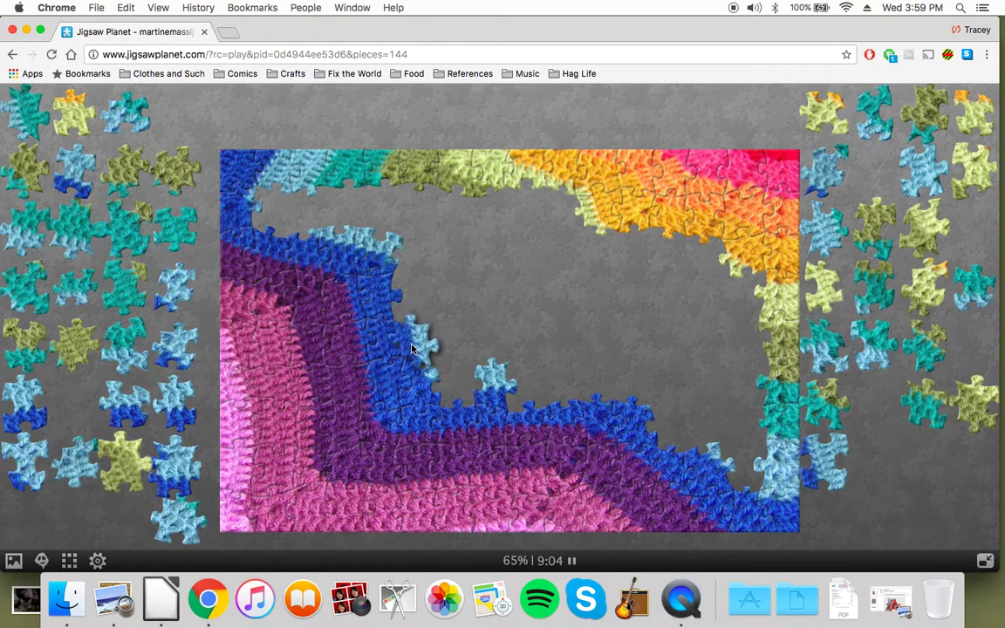
left_click_drag(184, 469, 416, 349)
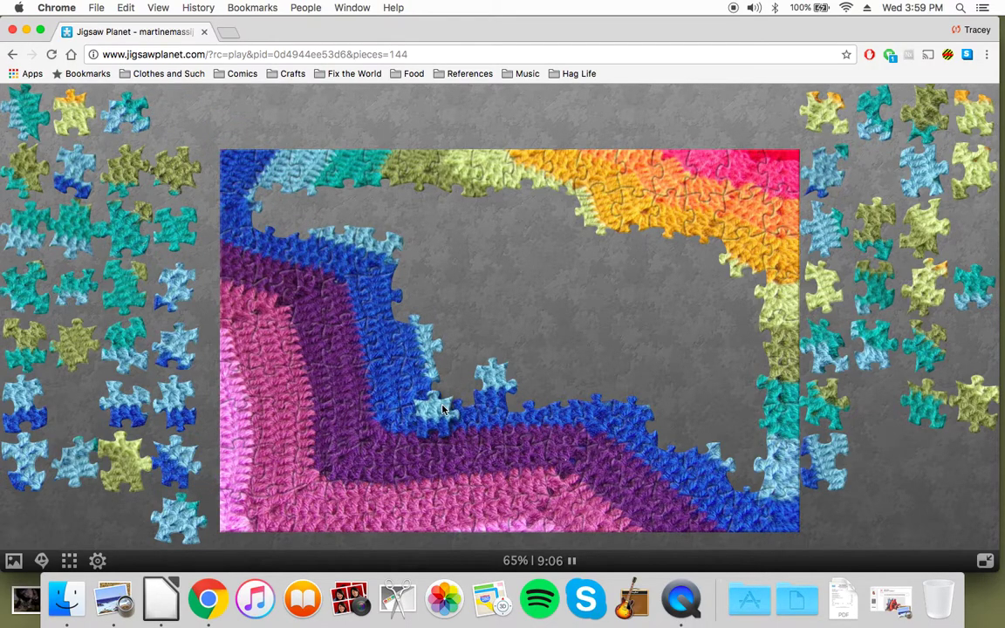
mouse_move(167, 417)
left_mouse_down()
mouse_move(423, 286)
mouse_move(669, 435)
left_mouse_up()
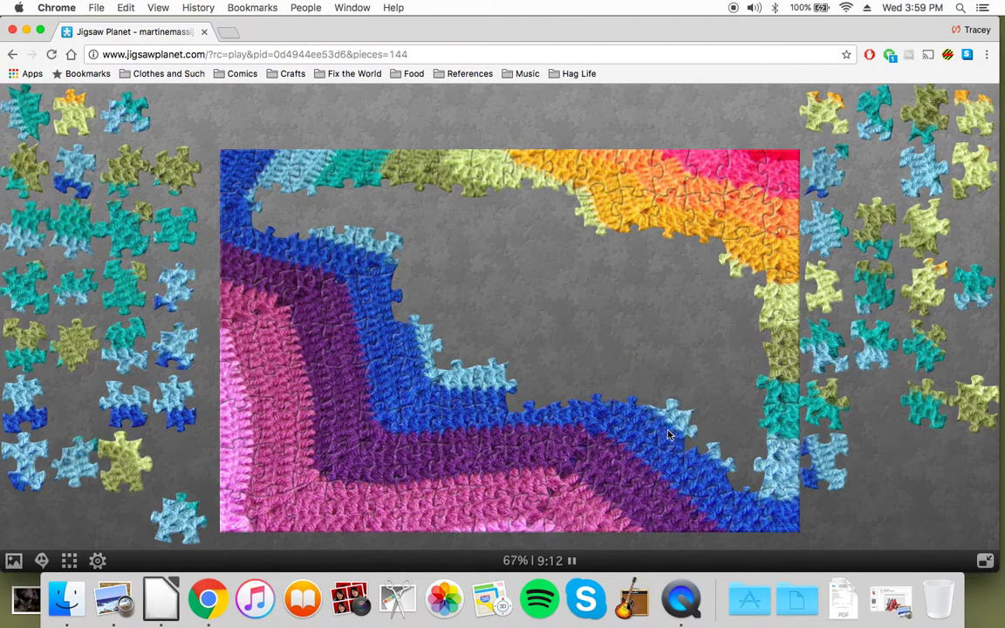
mouse_move(825, 472)
left_mouse_down()
mouse_move(399, 258)
mouse_move(408, 302)
mouse_move(418, 304)
left_mouse_up()
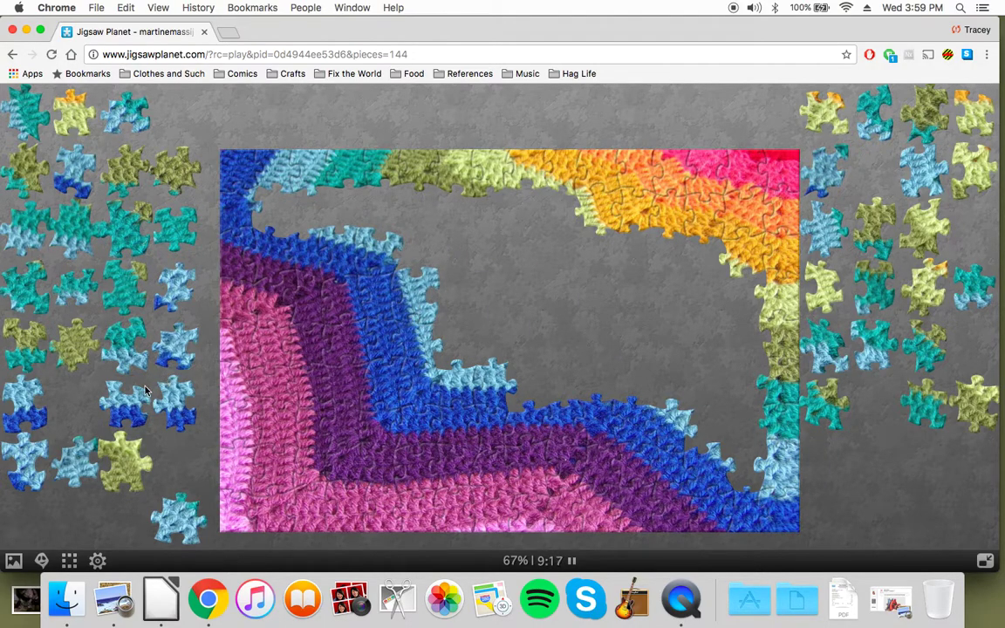
Place light-blue and blue pieces along the blue band's edges, including the top-left
left_click_drag(146, 391, 598, 382)
left_click_drag(175, 399, 569, 395)
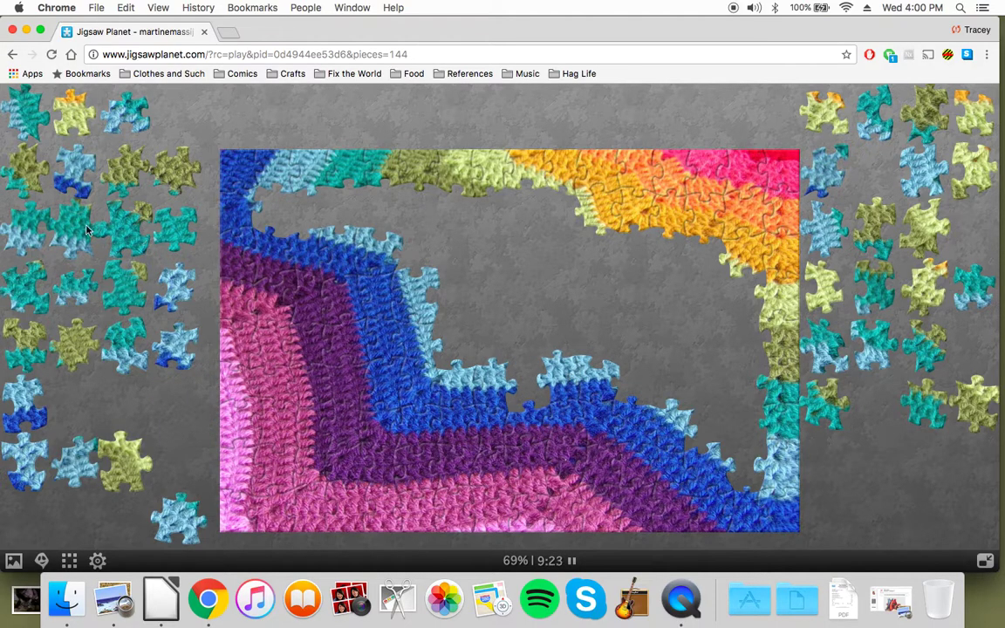
left_click_drag(73, 176, 272, 213)
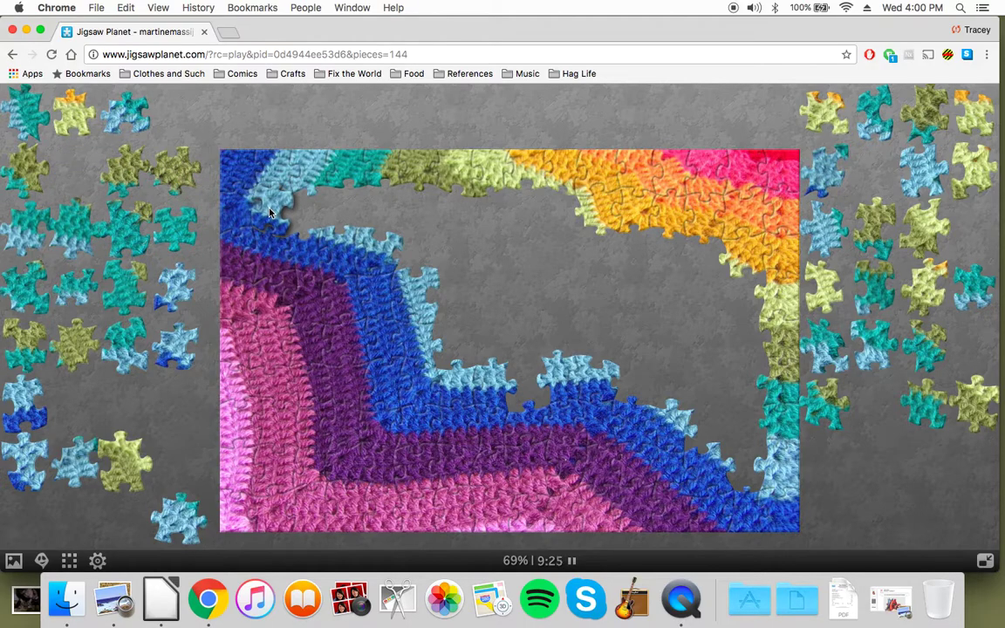
mouse_move(201, 277)
left_mouse_down()
mouse_move(328, 197)
mouse_move(706, 431)
mouse_move(700, 422)
left_mouse_up()
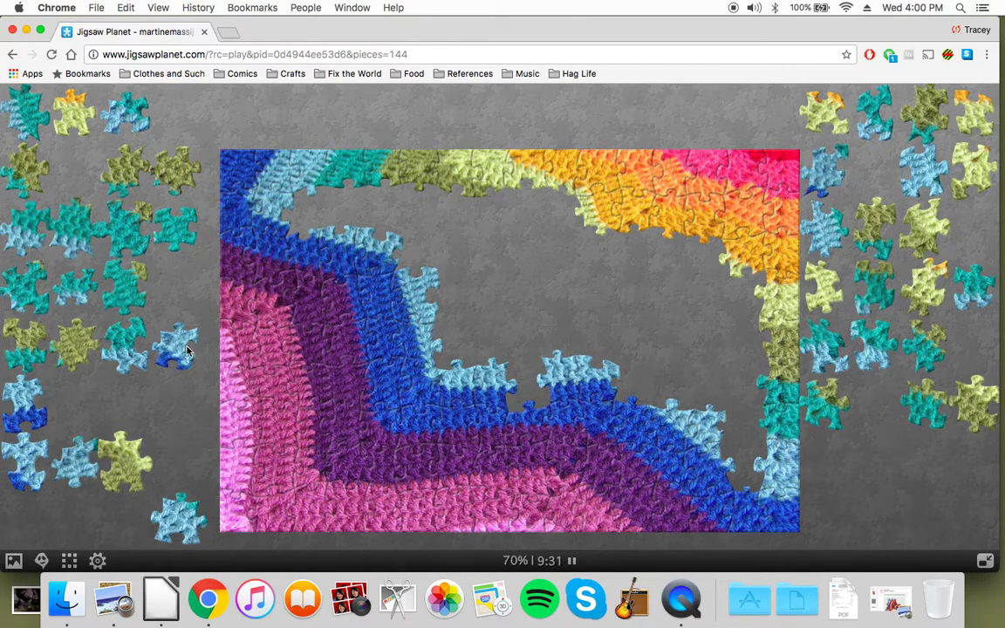
left_click_drag(187, 351, 627, 393)
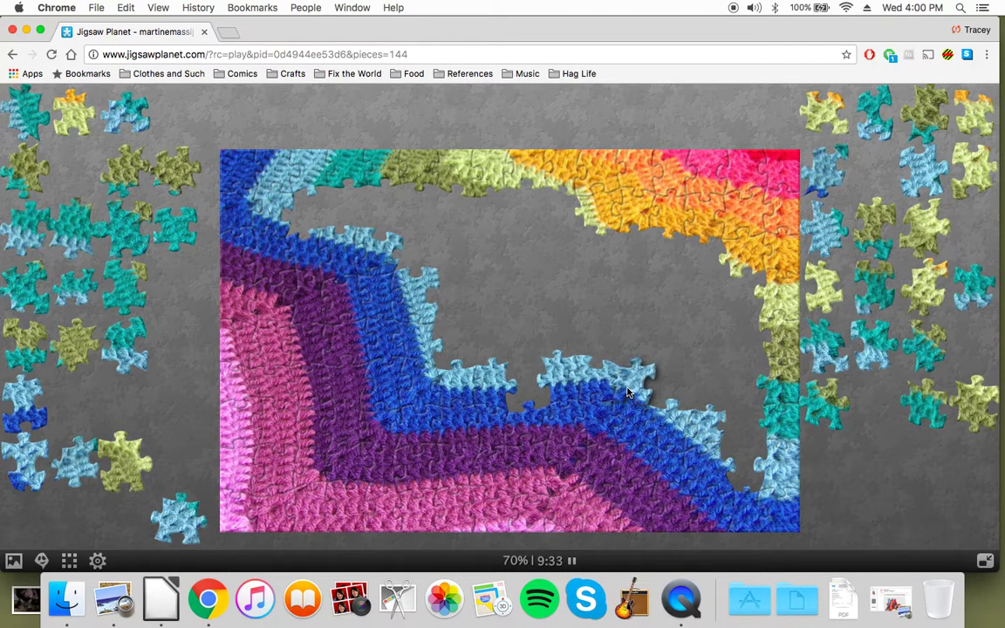
mouse_move(27, 440)
left_mouse_down()
mouse_move(450, 352)
mouse_move(740, 481)
mouse_move(733, 479)
left_mouse_up()
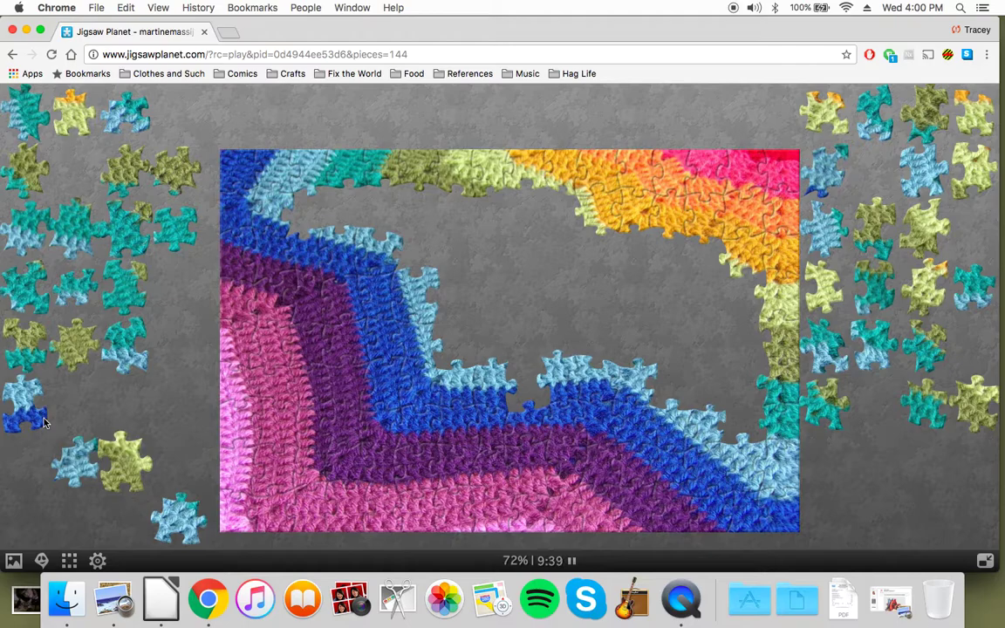
Fill the rest of the light-blue band through its right end, reaching 75%
mouse_move(25, 406)
left_mouse_down()
mouse_move(561, 391)
mouse_move(538, 398)
left_mouse_up()
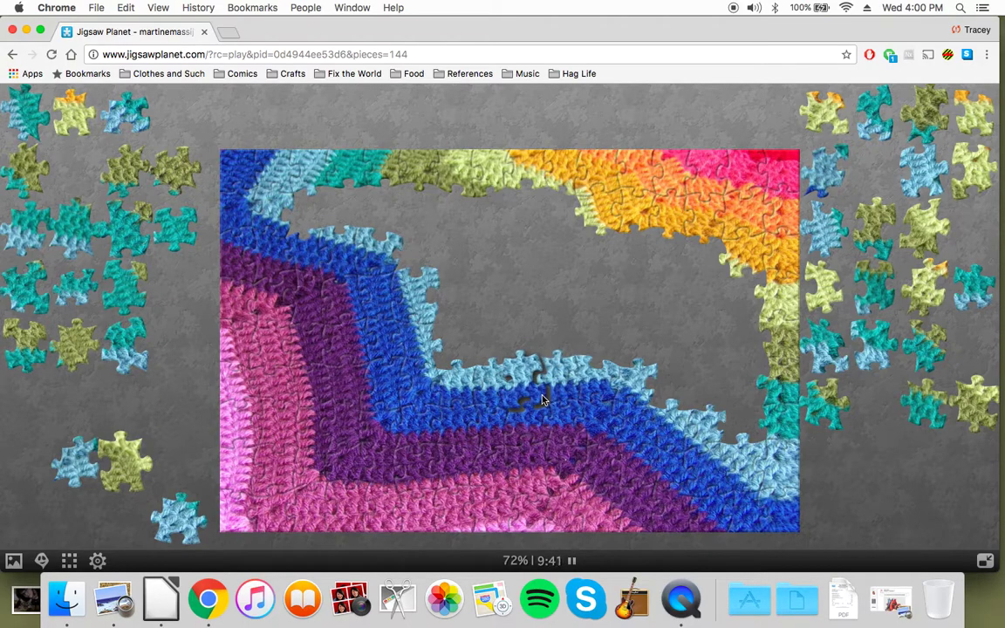
left_click_drag(837, 161, 305, 218)
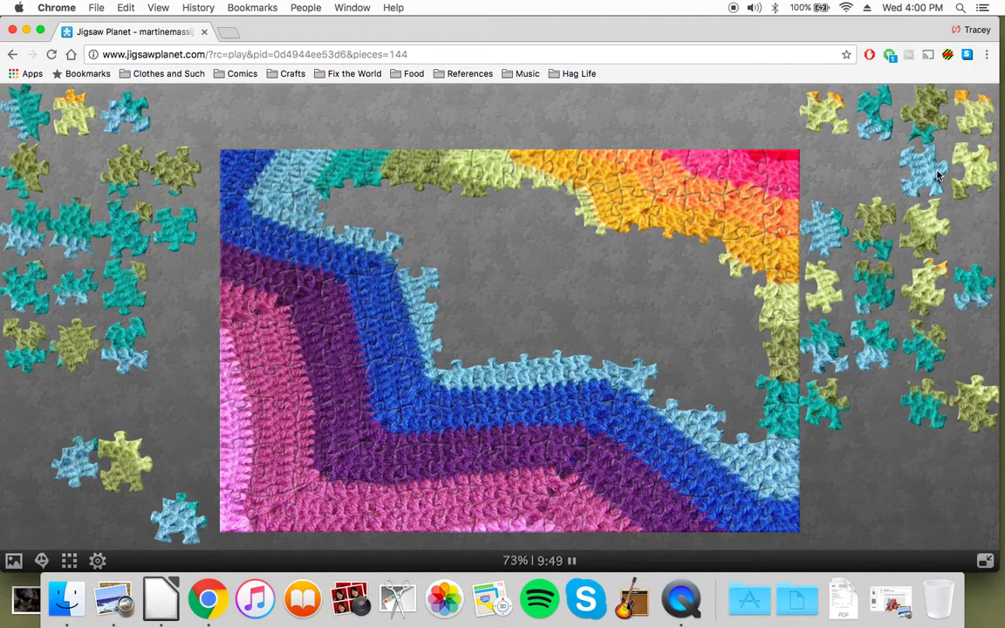
left_click_drag(938, 176, 457, 347)
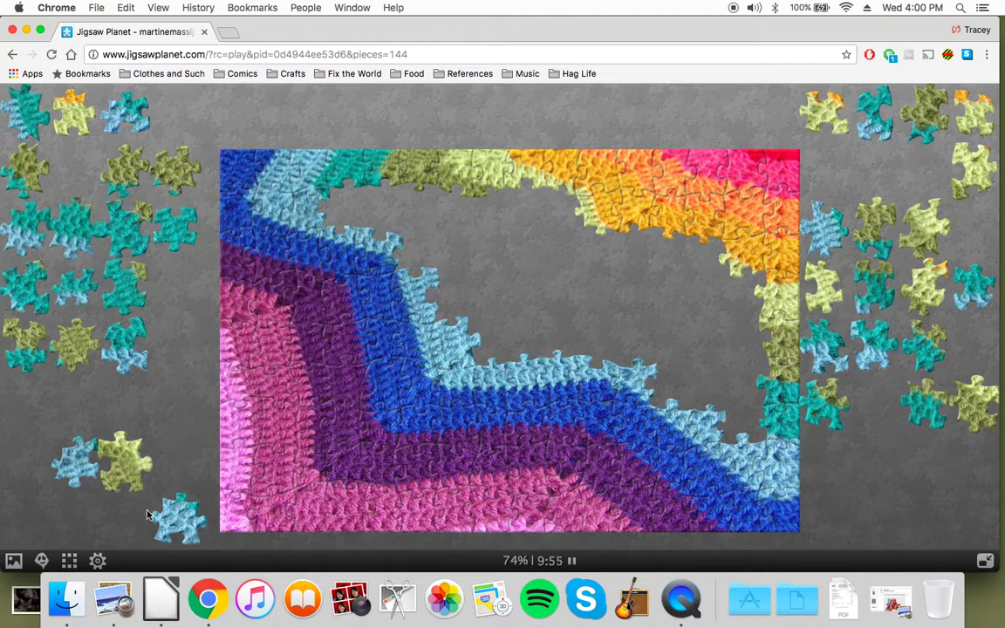
mouse_move(178, 517)
left_mouse_down()
mouse_move(431, 332)
mouse_move(660, 389)
left_mouse_up()
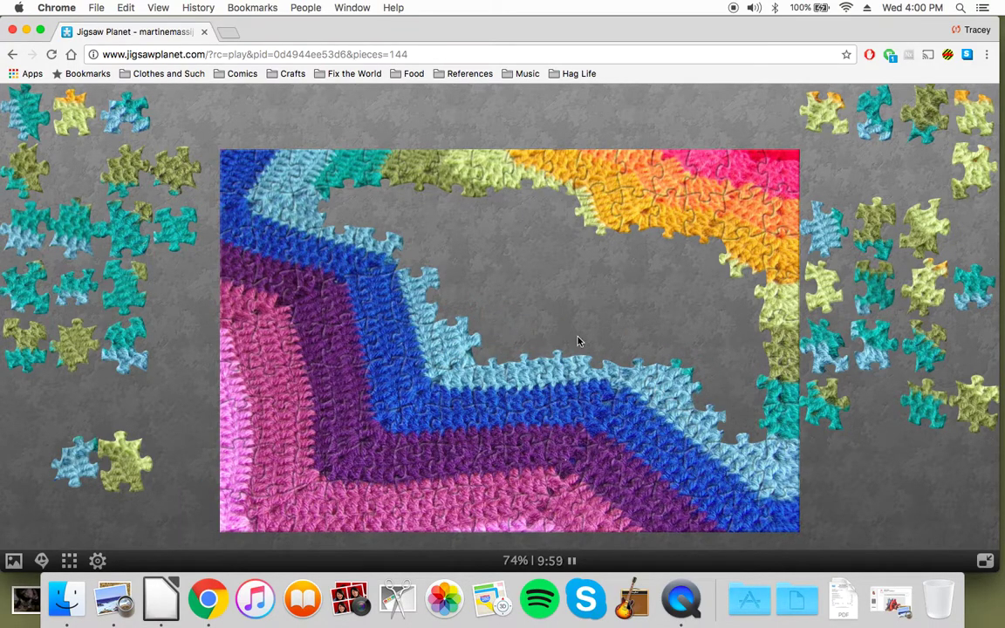
mouse_move(90, 470)
left_mouse_down()
mouse_move(635, 355)
mouse_move(424, 259)
left_mouse_up()
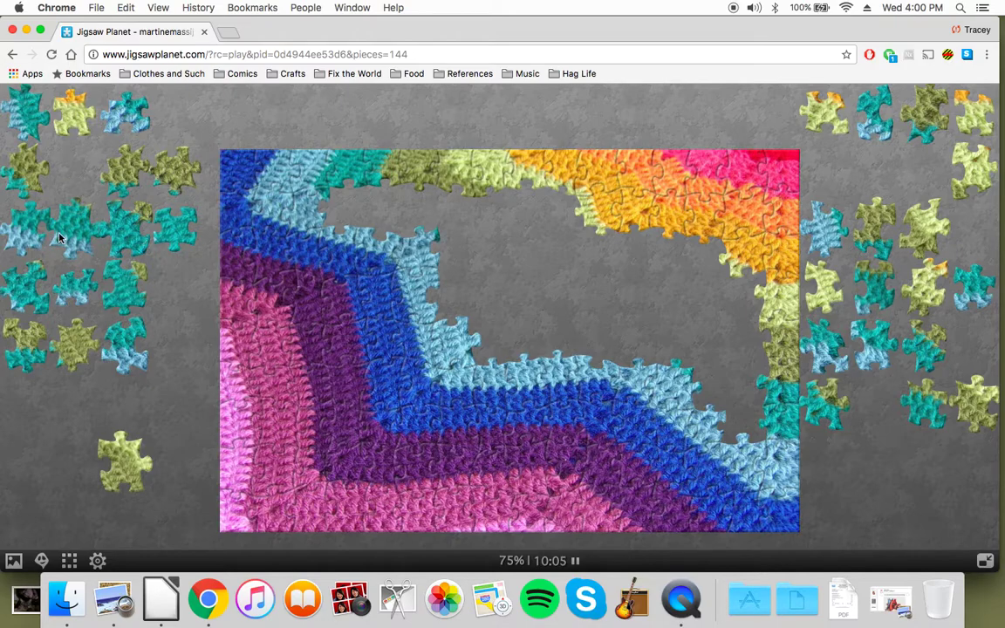
Place teal and light-blue pieces on the light-blue band, starting near the top-left
mouse_move(72, 234)
left_mouse_down()
mouse_move(266, 244)
mouse_move(368, 220)
left_mouse_up()
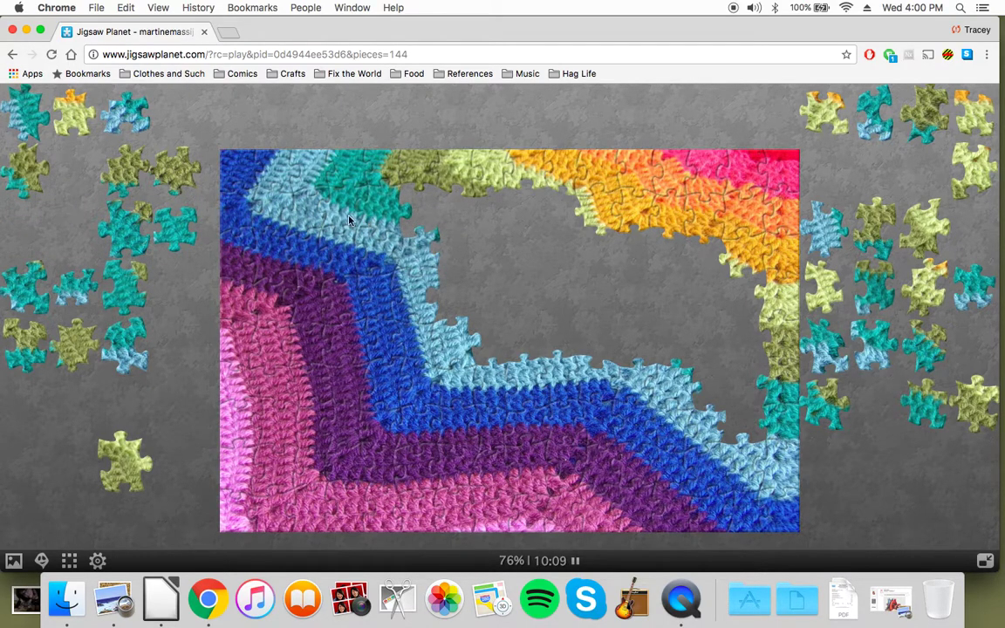
left_click_drag(126, 336, 597, 342)
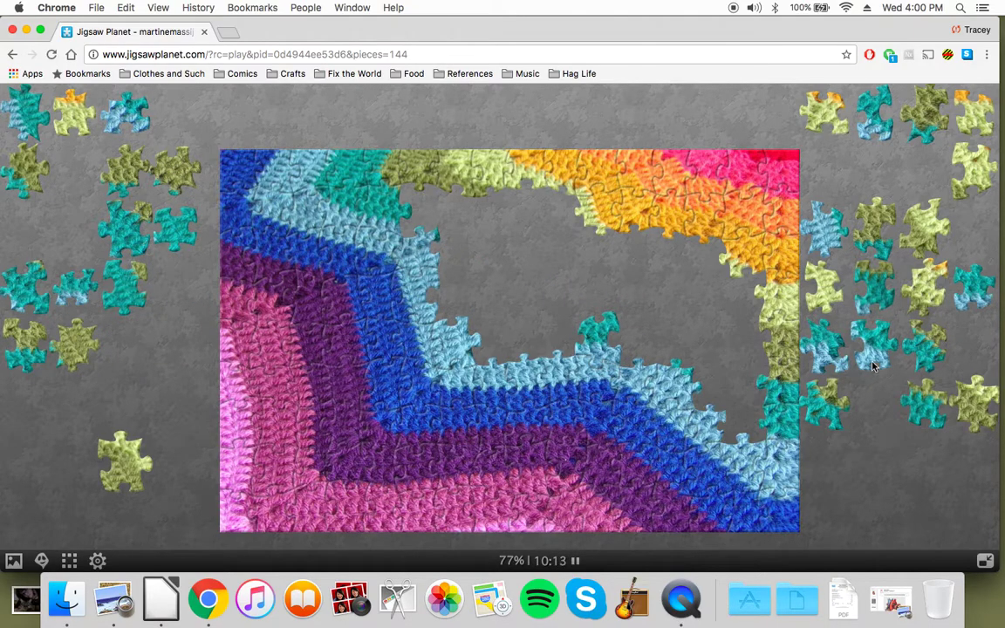
mouse_move(872, 367)
left_mouse_down()
mouse_move(704, 397)
mouse_move(483, 346)
left_mouse_up()
left_click_drag(826, 251, 460, 307)
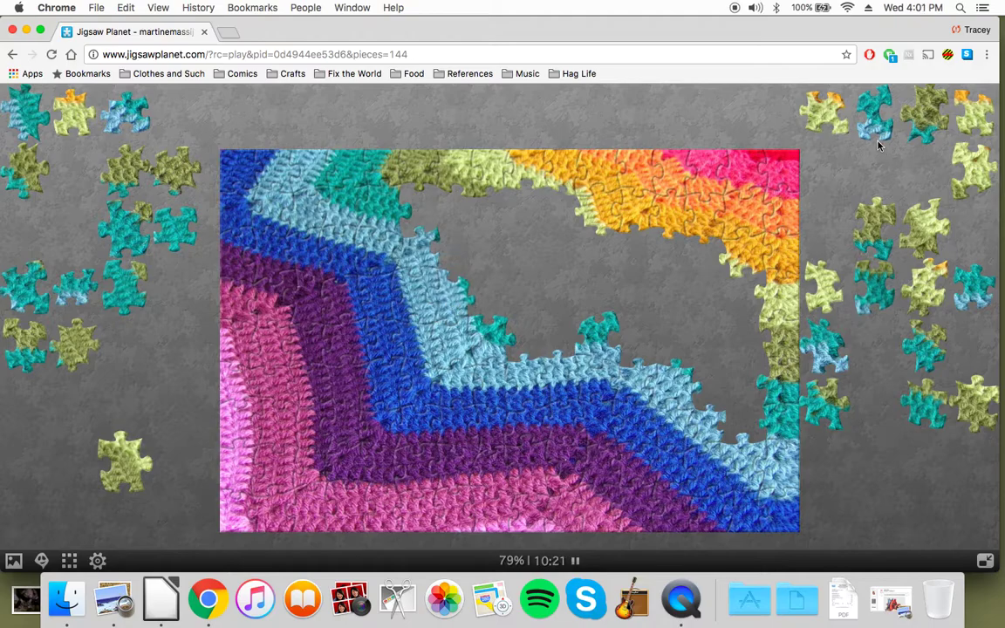
left_click_drag(859, 118, 711, 401)
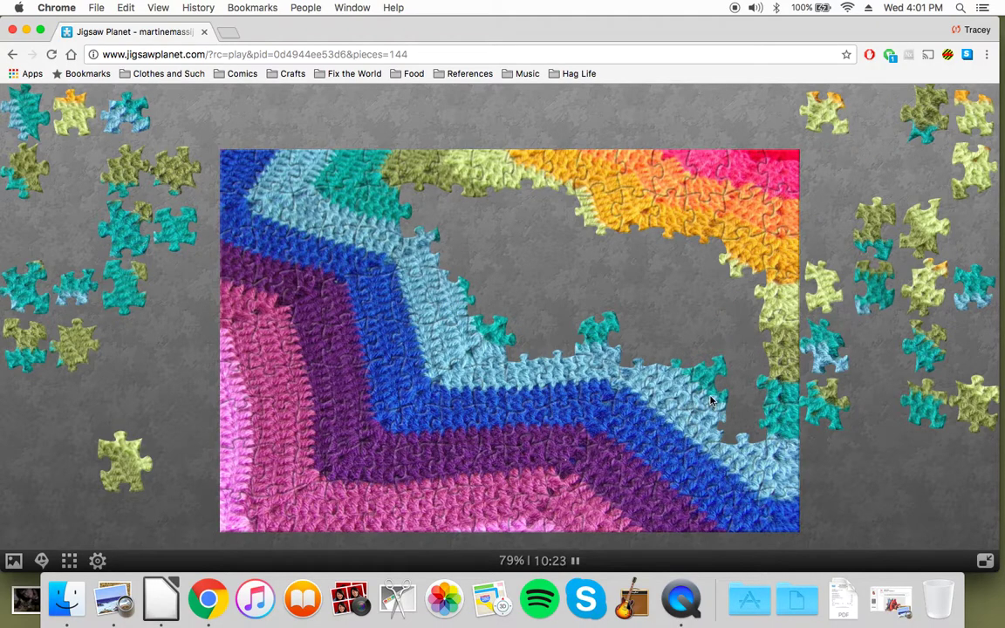
left_click_drag(820, 377, 633, 350)
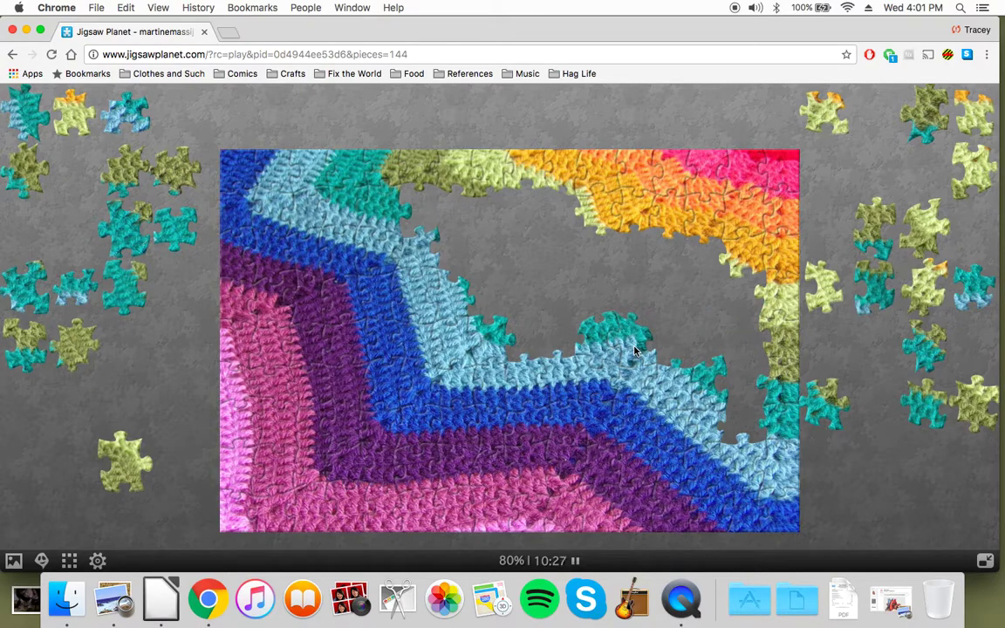
Fill the remaining teal and light-blue stripe gaps, reaching 83%
mouse_move(962, 297)
left_mouse_down()
mouse_move(542, 339)
mouse_move(525, 349)
left_mouse_up()
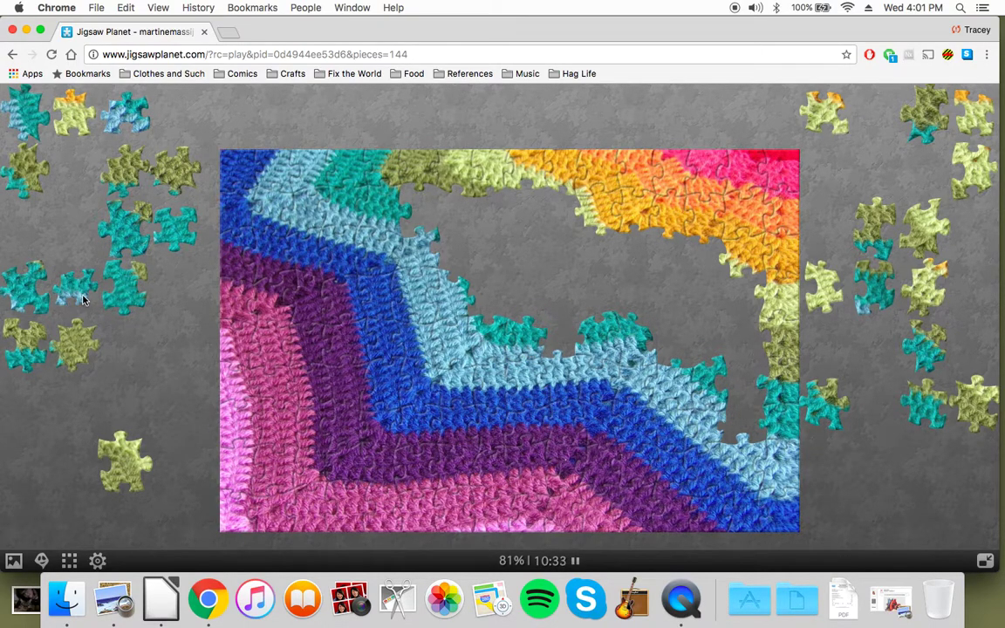
left_click_drag(75, 298, 563, 351)
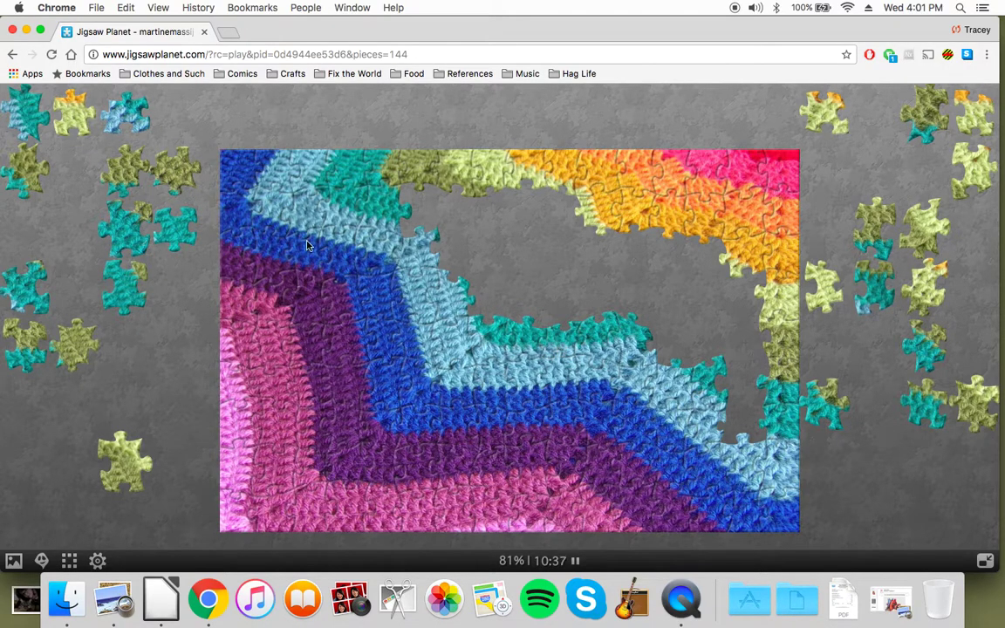
left_click_drag(3, 128, 446, 264)
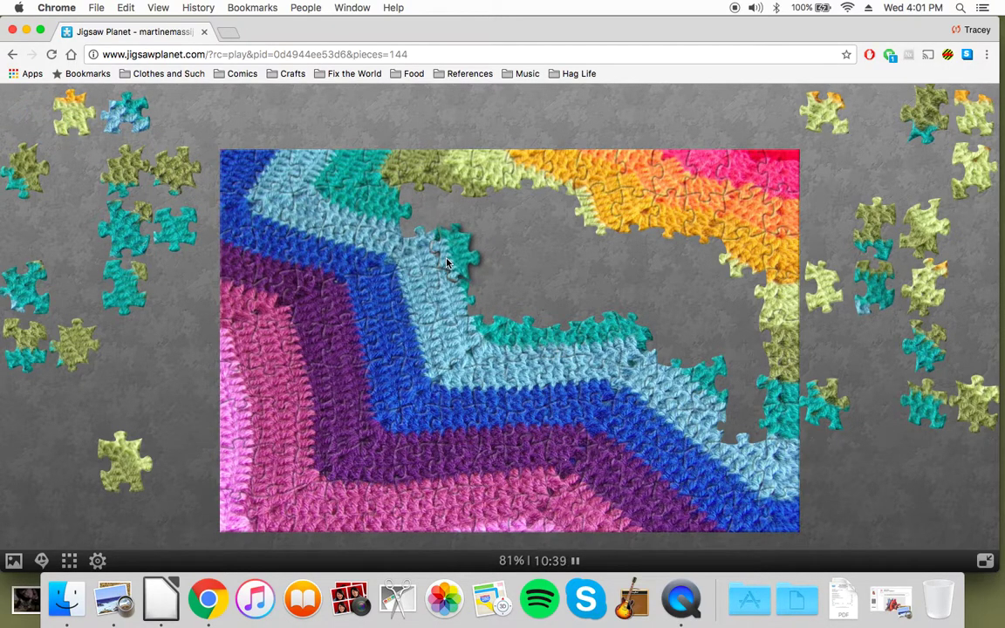
mouse_move(140, 126)
left_mouse_down()
mouse_move(497, 251)
mouse_move(755, 436)
left_mouse_up()
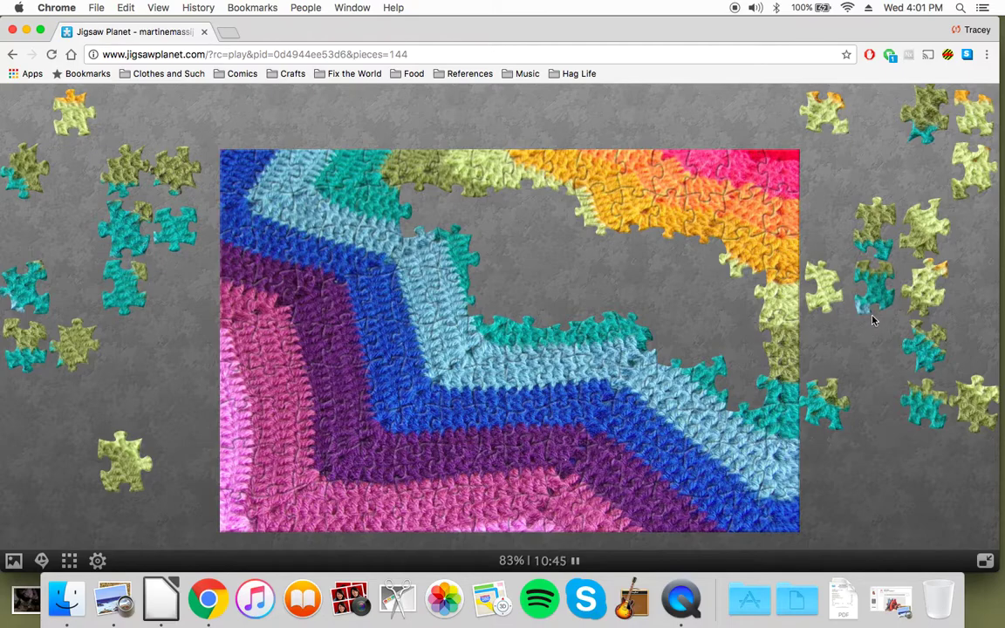
left_click_drag(785, 288, 420, 231)
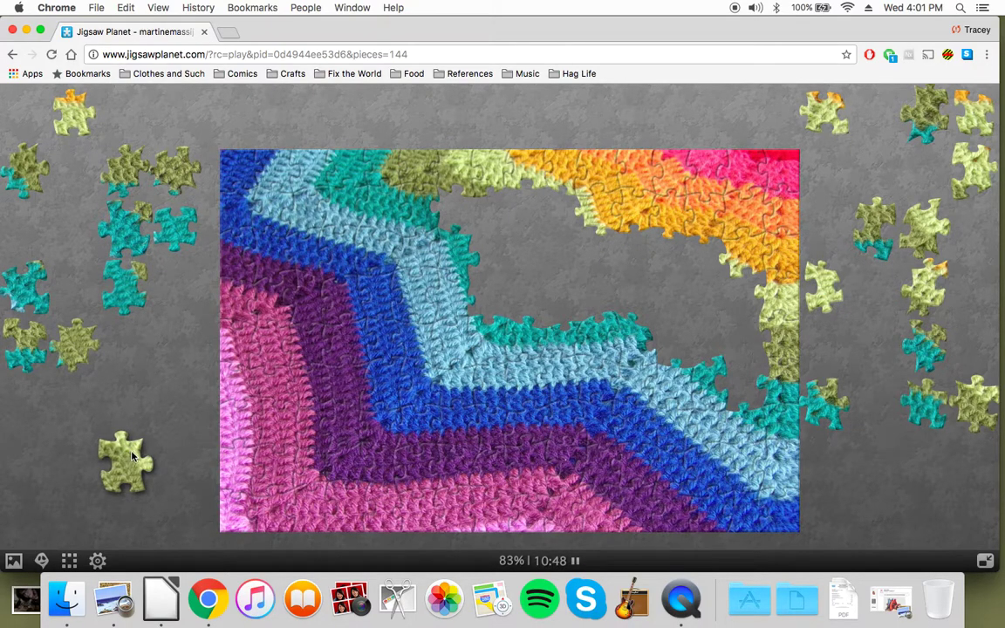
Bring yellow-green, olive and teal pieces onto the board's open area
left_click_drag(124, 458, 538, 205)
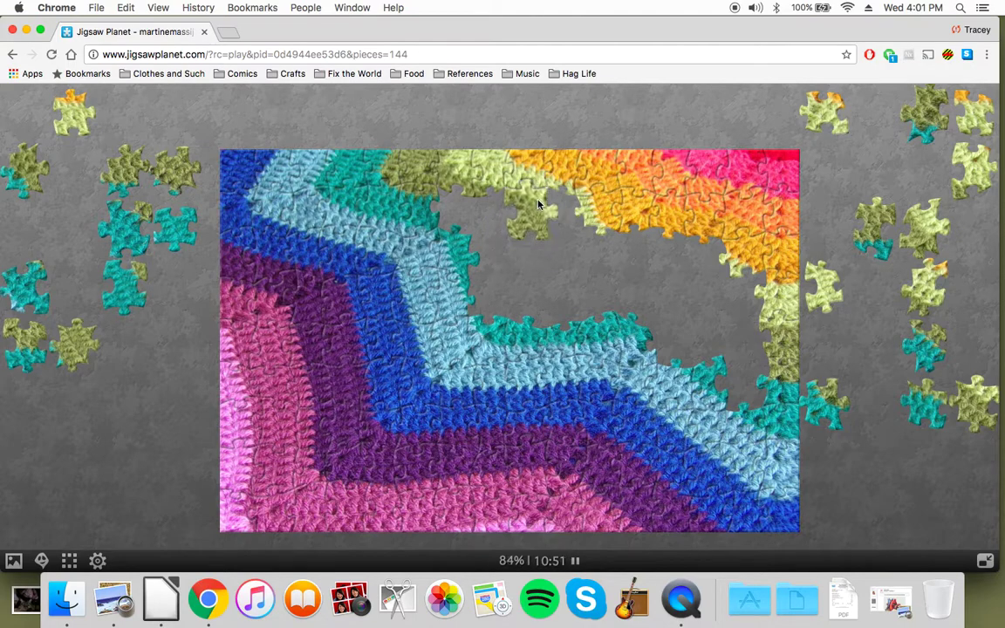
mouse_move(909, 142)
left_mouse_down()
mouse_move(708, 353)
mouse_move(433, 228)
mouse_move(565, 321)
mouse_move(706, 355)
mouse_move(562, 320)
mouse_move(598, 311)
mouse_move(569, 291)
left_mouse_up()
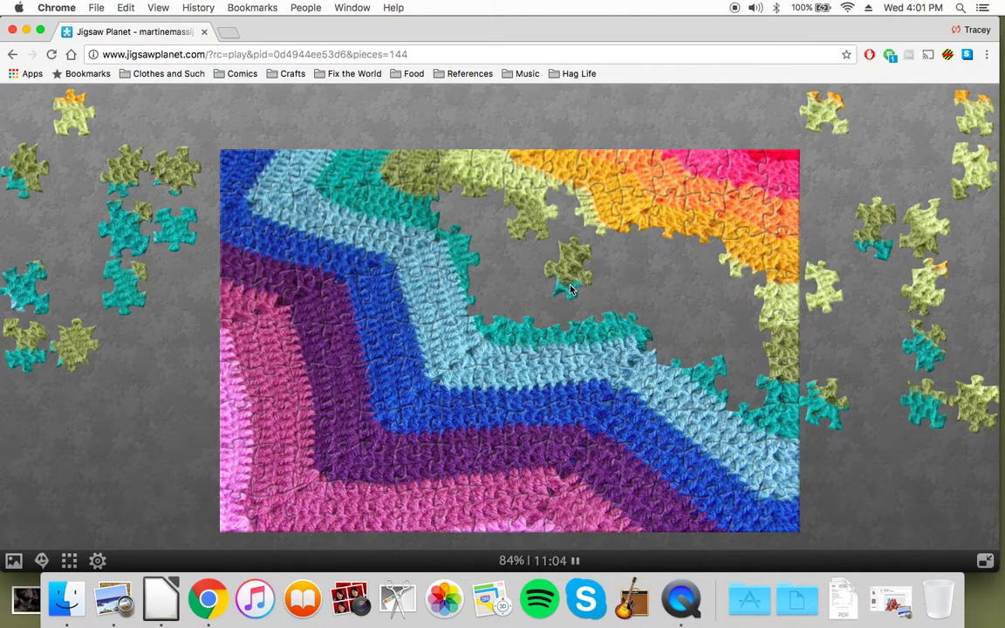
mouse_move(830, 412)
left_mouse_down()
mouse_move(578, 269)
mouse_move(531, 307)
left_mouse_up()
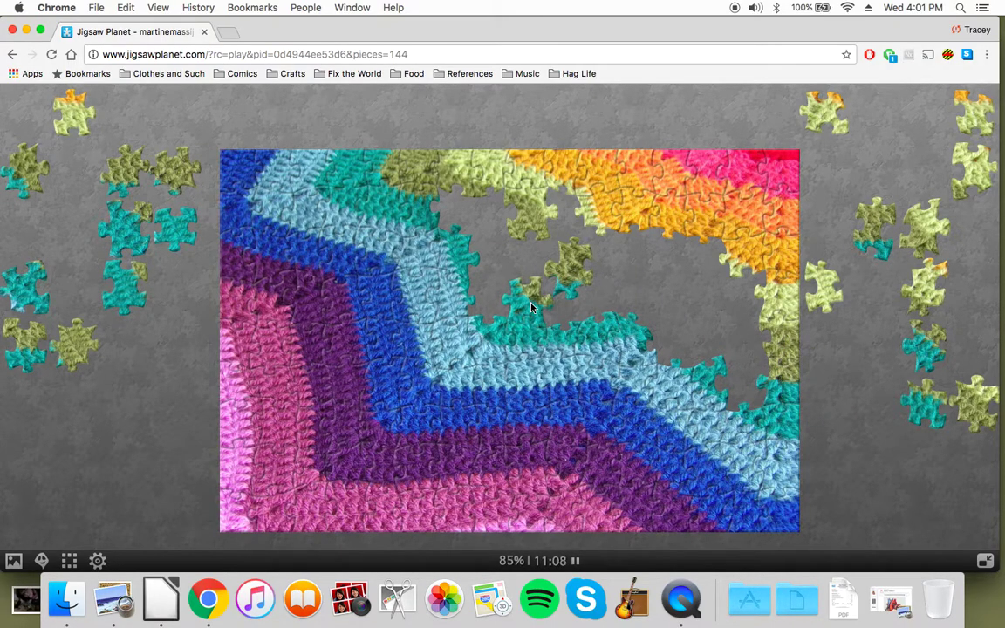
left_click_drag(148, 302, 489, 279)
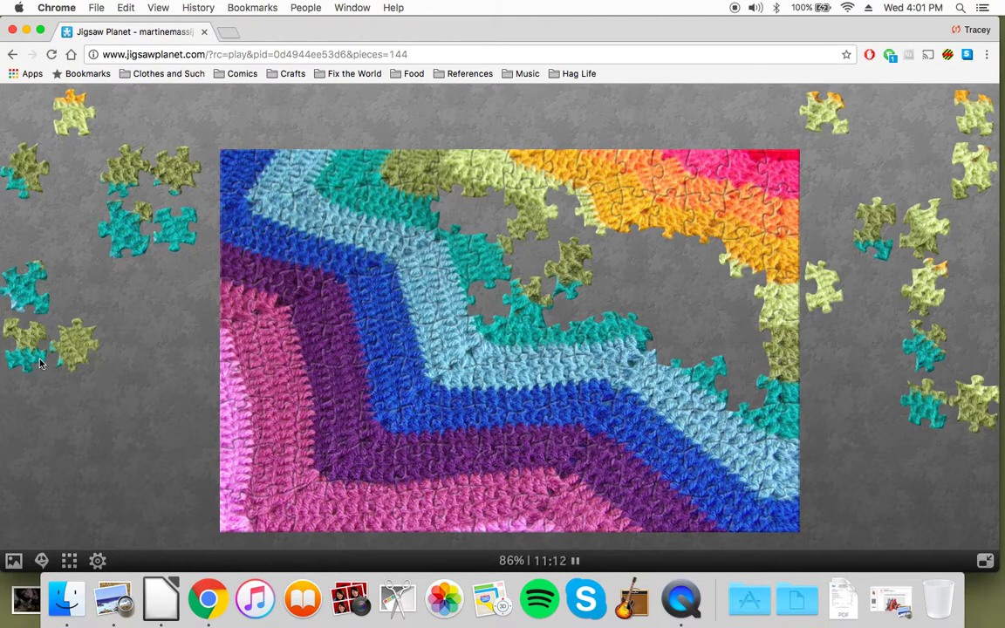
left_click_drag(80, 128, 643, 260)
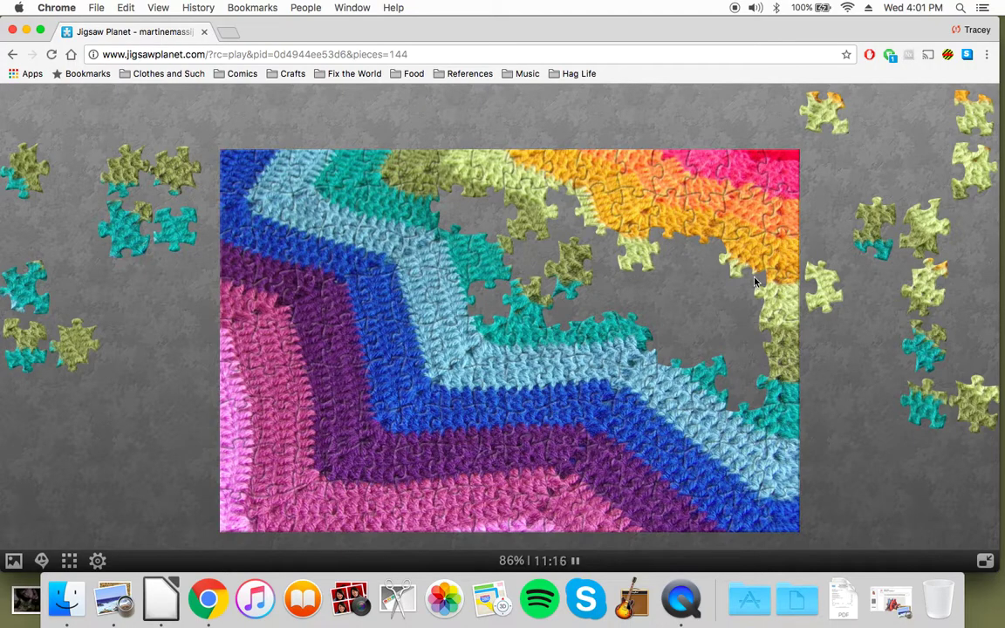
mouse_move(829, 362)
left_mouse_down()
mouse_move(628, 301)
mouse_move(457, 215)
left_mouse_up()
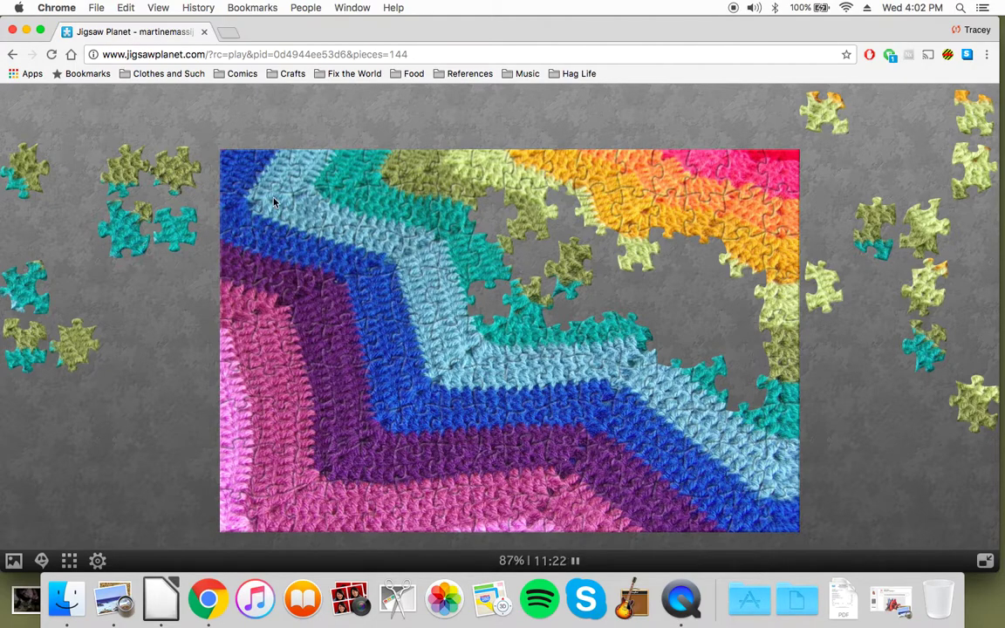
Fill the teal band gaps and begin the olive stripe, reaching 92%
left_click_drag(179, 224, 500, 300)
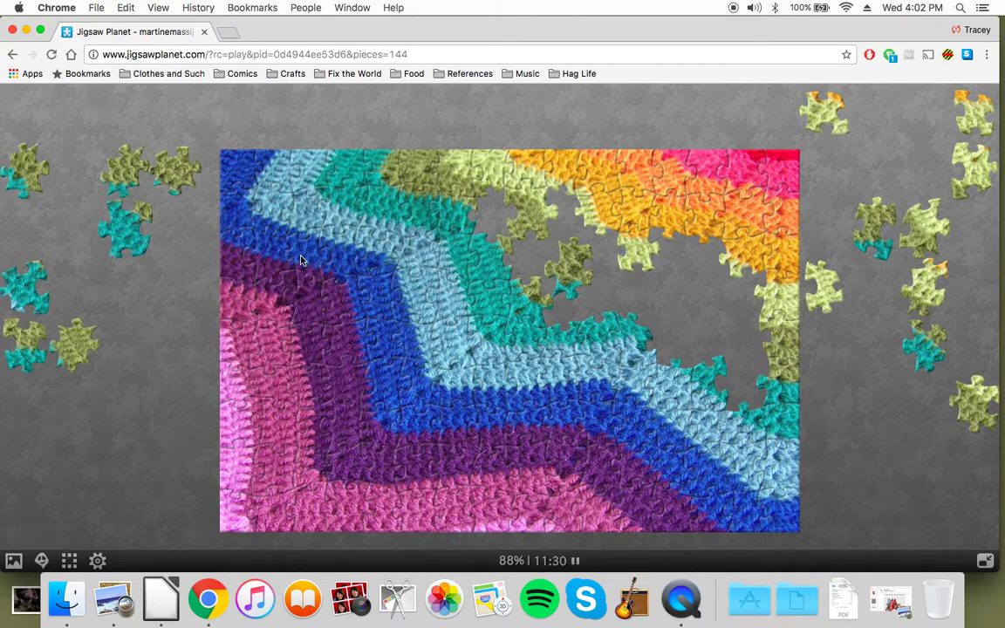
left_click_drag(31, 277, 669, 325)
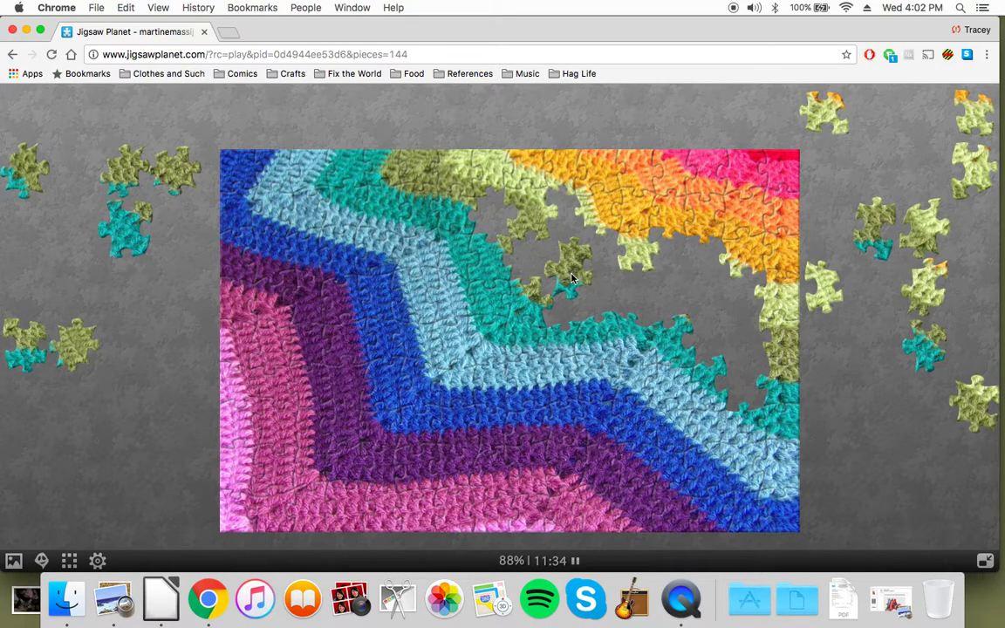
left_click_drag(572, 279, 667, 307)
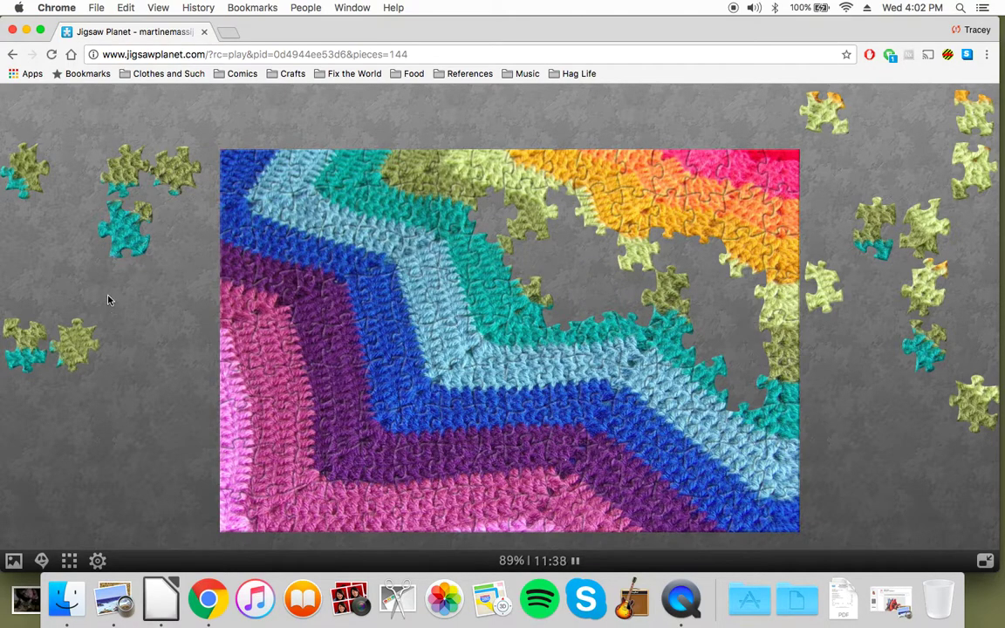
left_click_drag(126, 228, 741, 397)
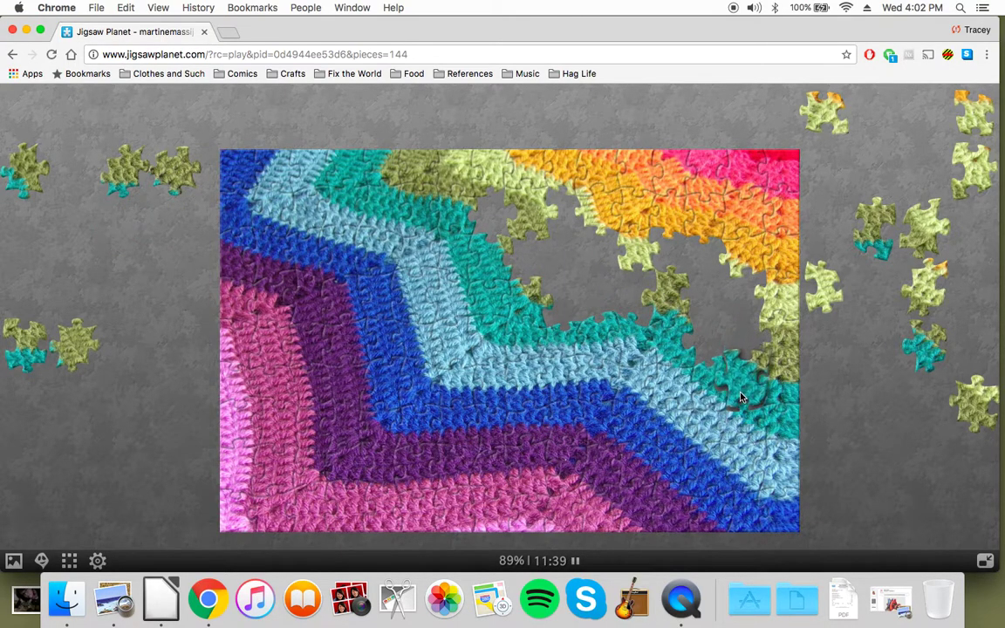
mouse_move(922, 347)
left_mouse_down()
mouse_move(645, 268)
mouse_move(712, 353)
left_mouse_up()
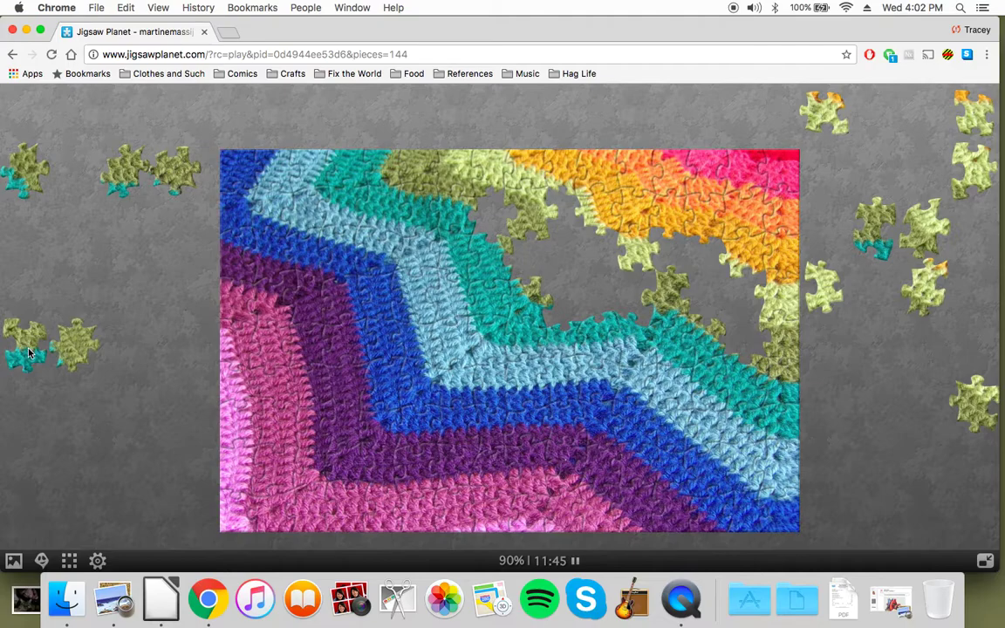
left_click_drag(29, 353, 565, 310)
mouse_move(22, 183)
left_mouse_down()
mouse_move(487, 207)
mouse_move(491, 218)
left_mouse_up()
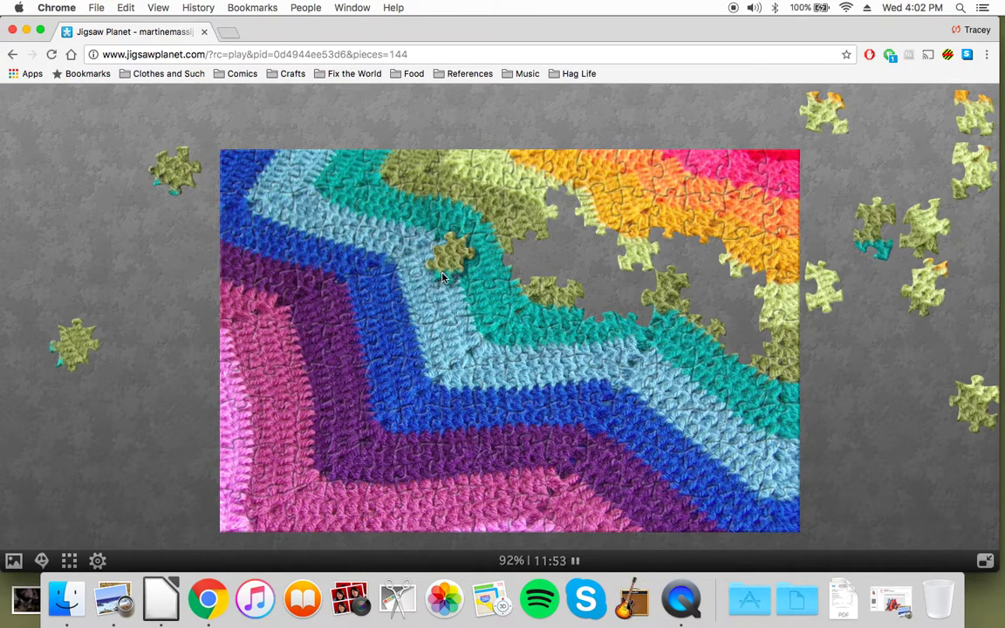
Snap three green pieces into the olive stripe
left_click_drag(118, 190, 540, 292)
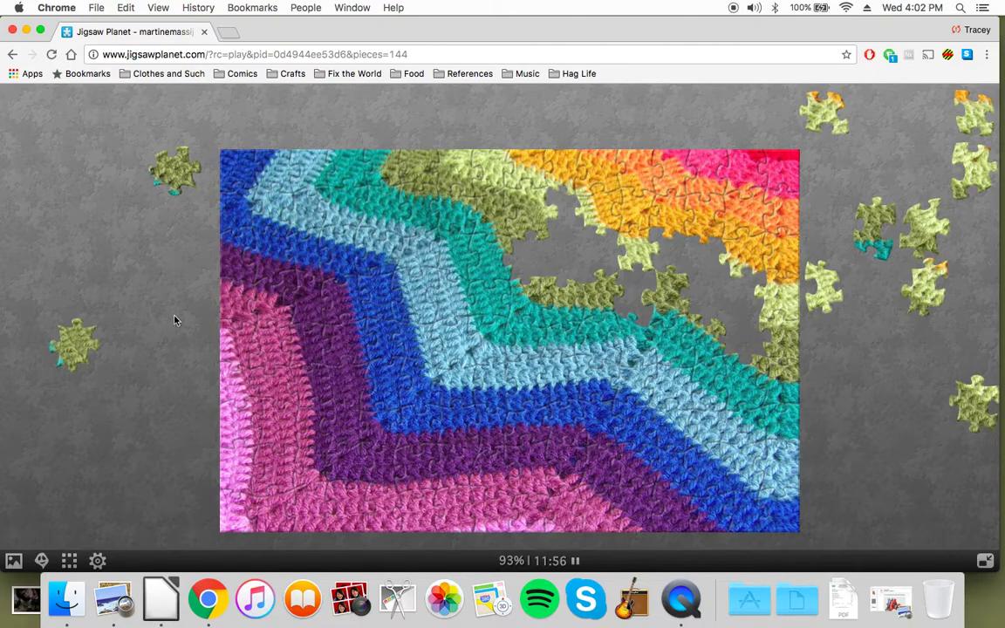
mouse_move(85, 343)
left_mouse_down()
mouse_move(719, 296)
mouse_move(477, 225)
left_mouse_up()
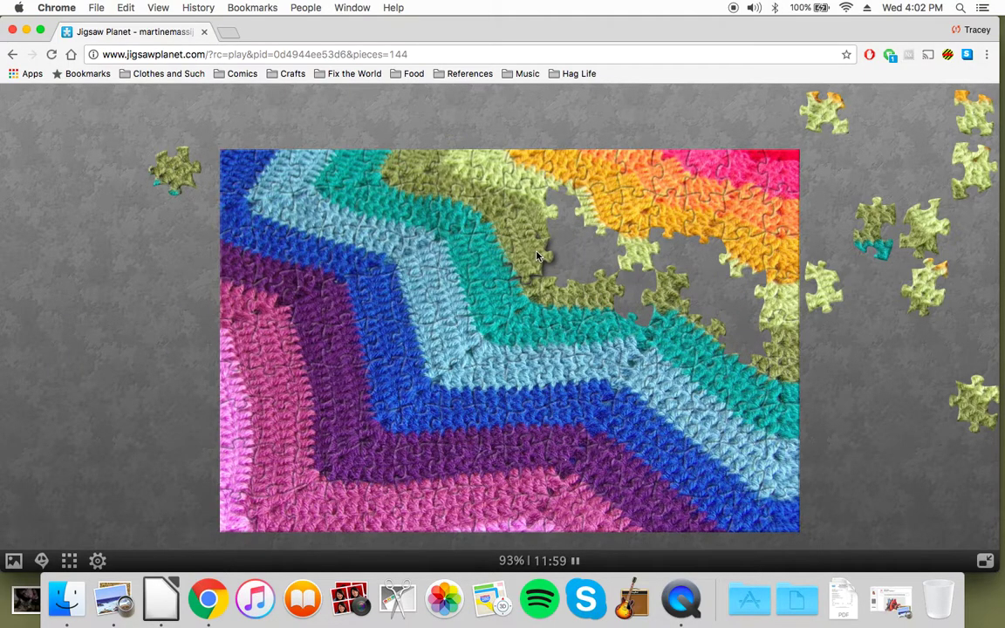
left_click_drag(179, 173, 746, 327)
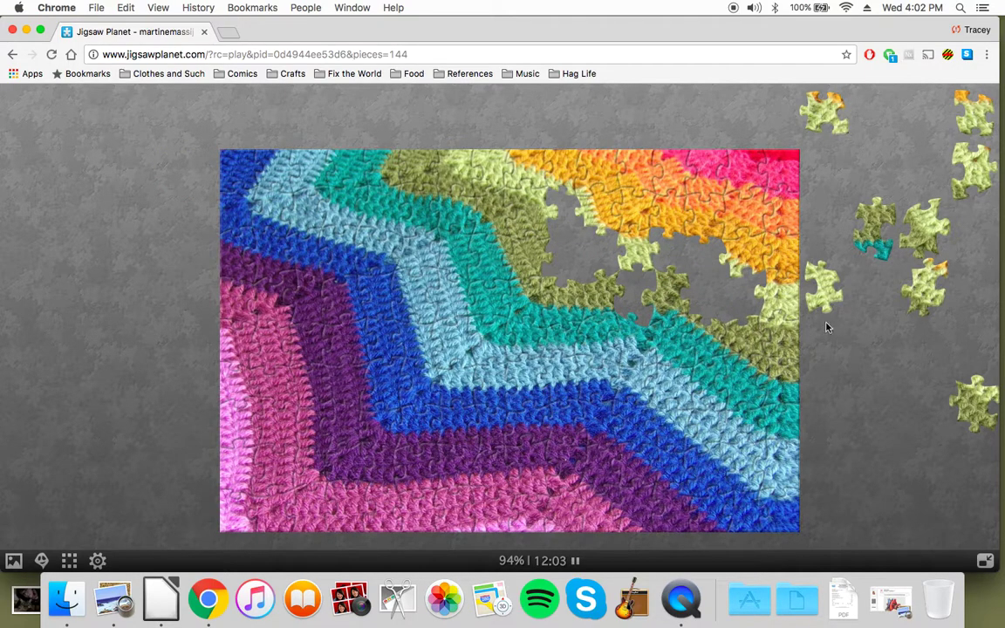
Fill six gaps in the yellow-green stripe, reaching 98%
left_click_drag(873, 253, 636, 317)
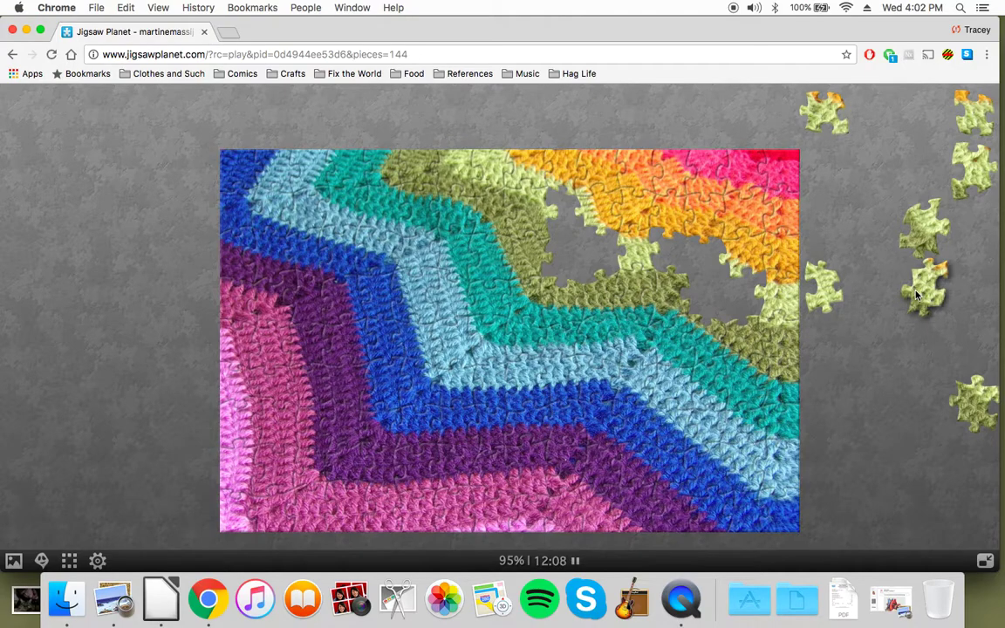
mouse_move(920, 290)
left_mouse_down()
mouse_move(702, 279)
mouse_move(730, 302)
left_mouse_up()
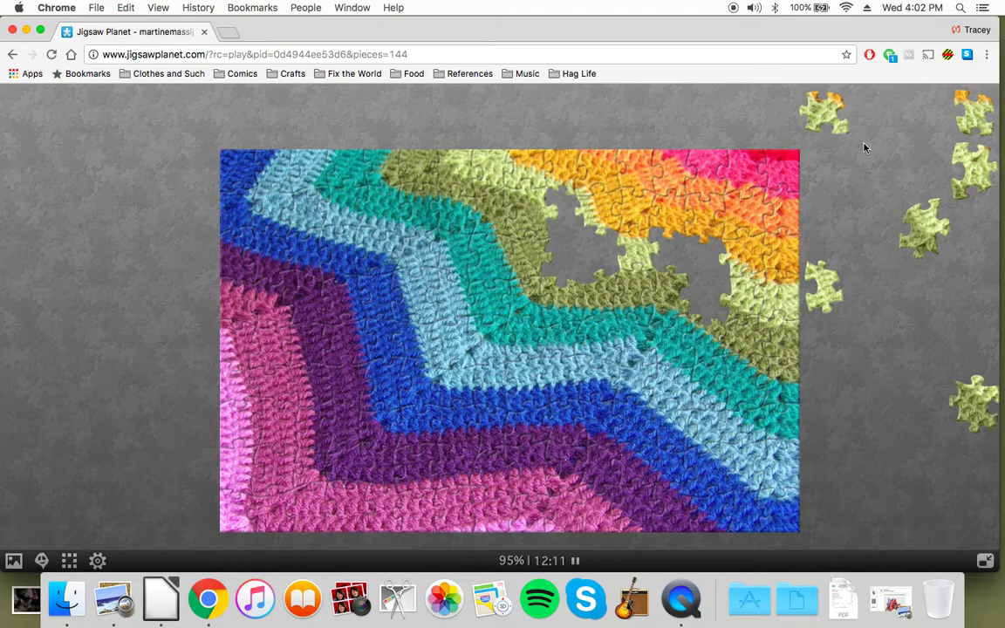
left_click_drag(827, 122, 707, 267)
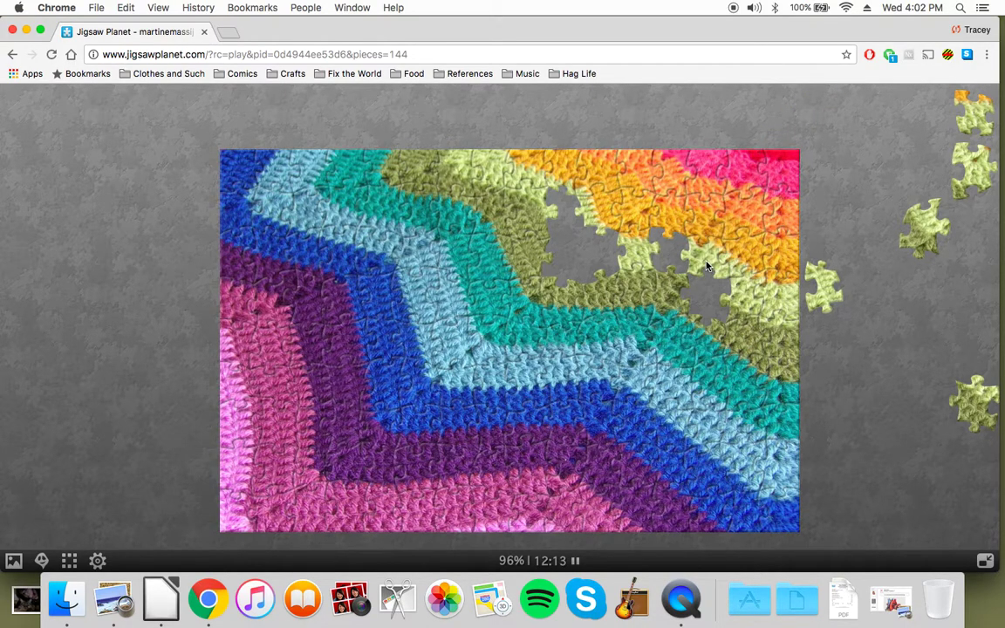
left_click_drag(965, 120, 663, 260)
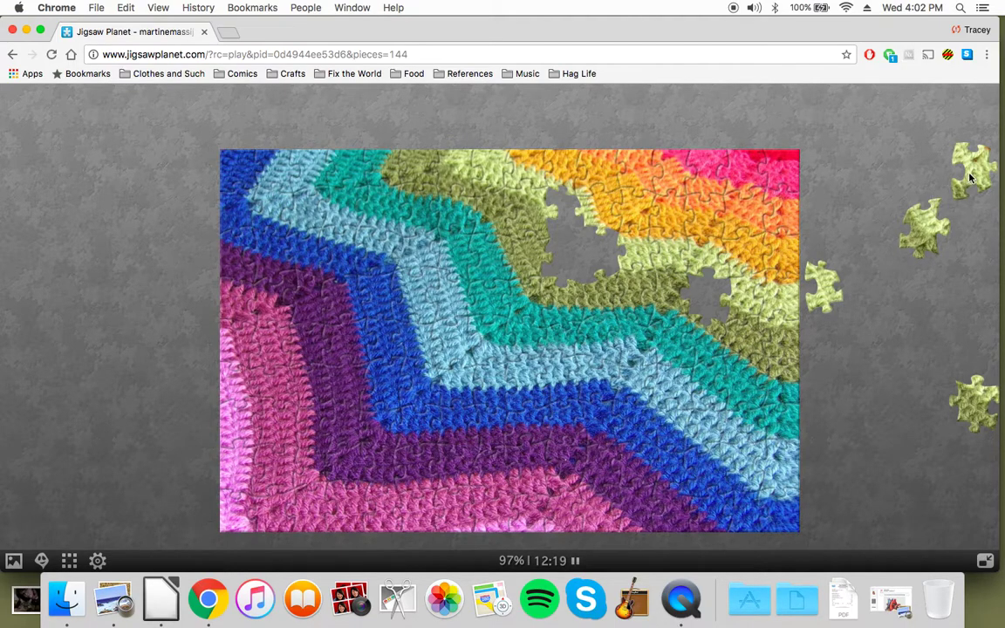
left_click_drag(970, 177, 598, 260)
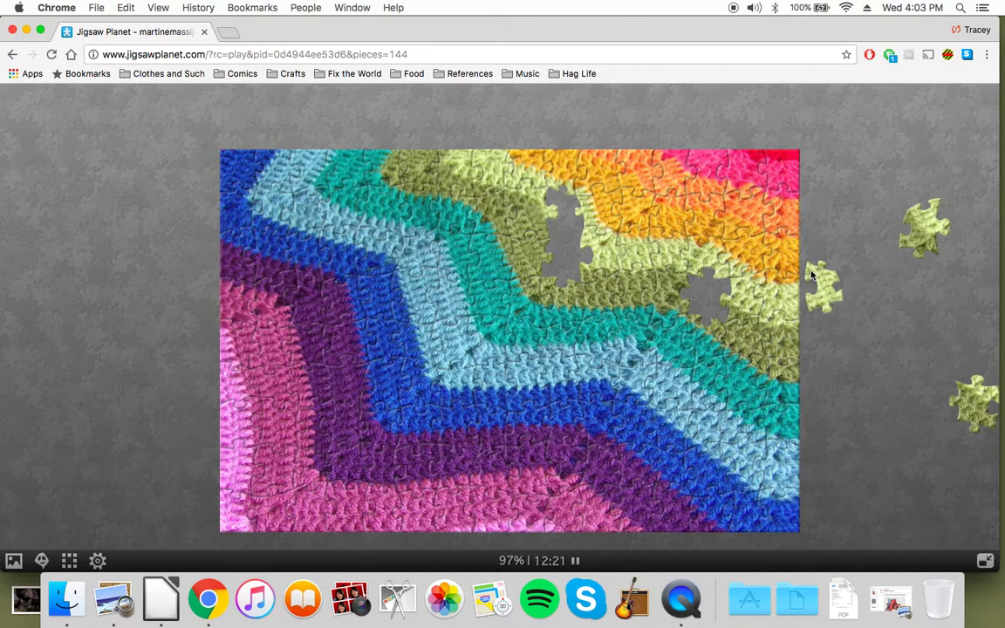
left_click_drag(974, 400, 707, 293)
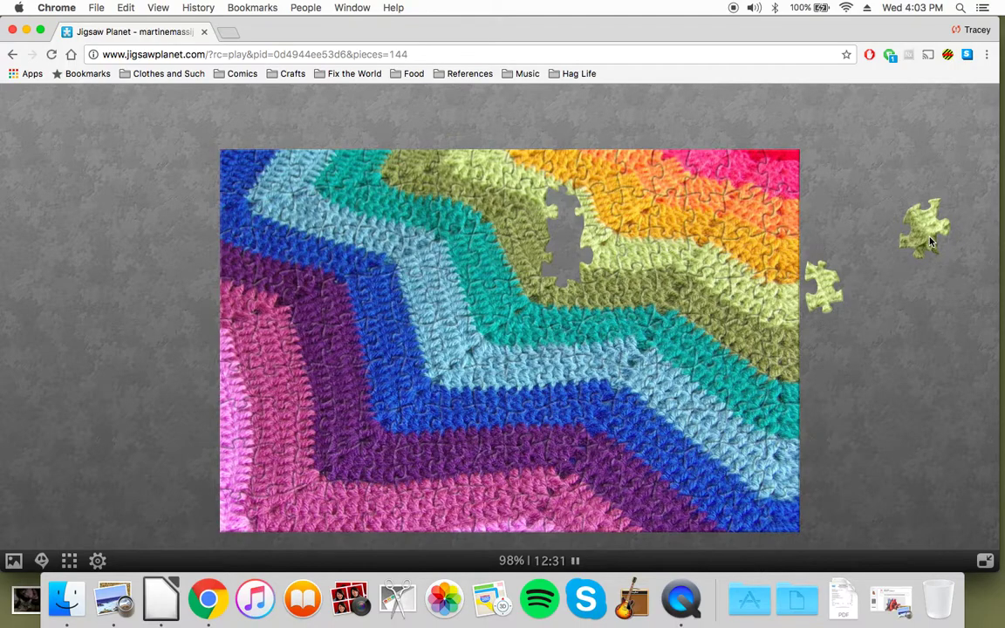
Drop the last two green pieces into the top-middle holes, reaching 99%
left_click_drag(930, 242, 558, 222)
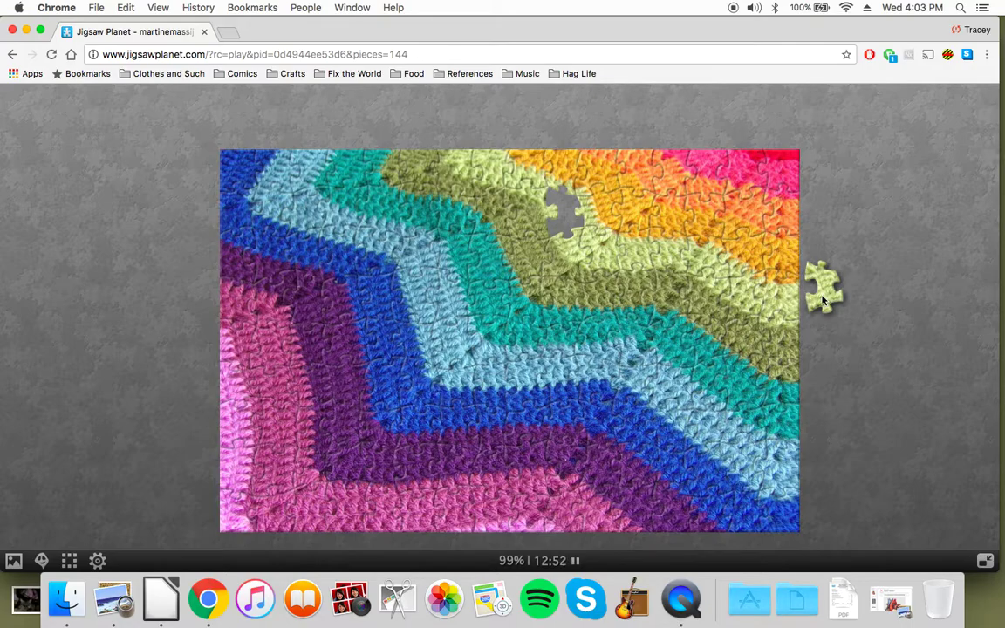
left_click_drag(819, 286, 565, 225)
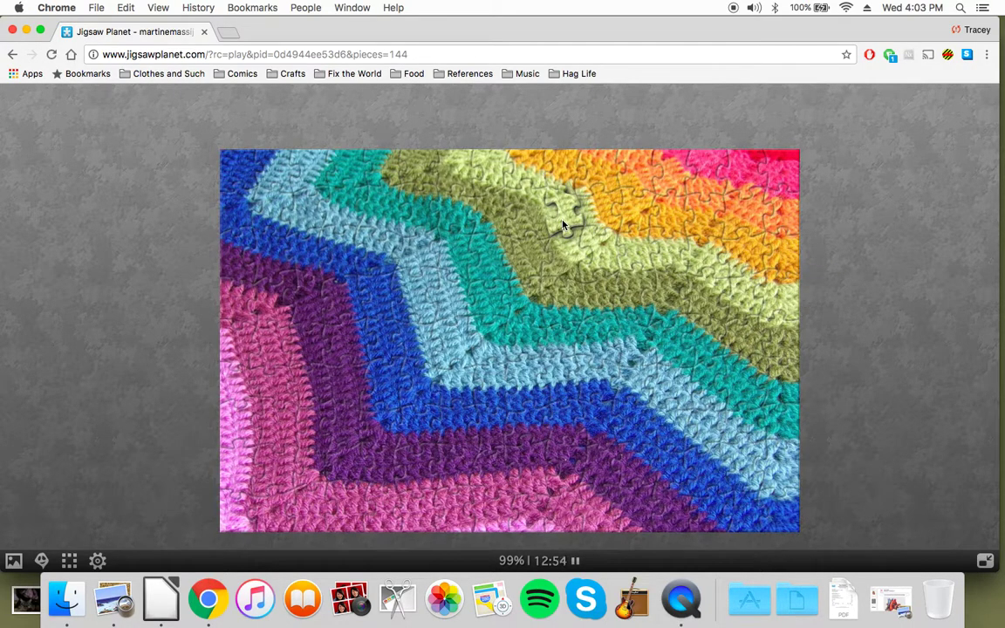